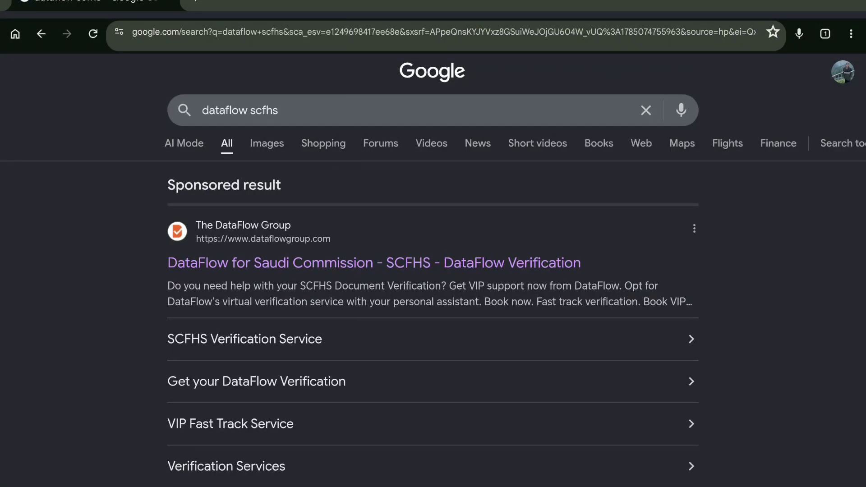
Step: Open the DataFlow SCFHS site, start a new verification, and choose Saudi Arabia
{"action": "left_click", "coordinate": [551, 263]}
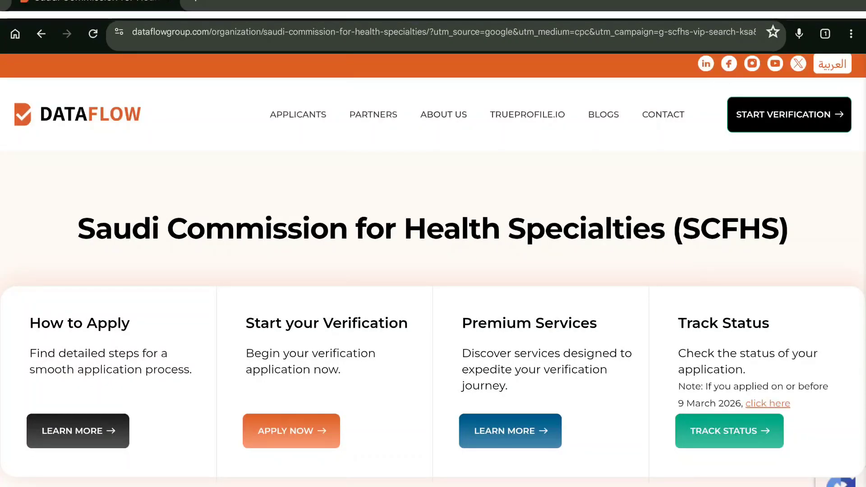
{"action": "left_click", "coordinate": [310, 441]}
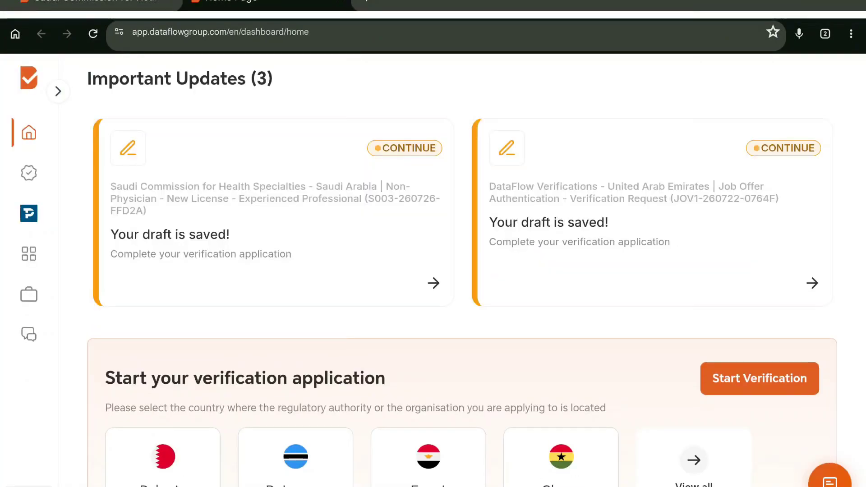
{"action": "scroll", "coordinate": [713, 243], "scroll_direction": "down", "scroll_amount": 5}
{"action": "left_click", "coordinate": [760, 171]}
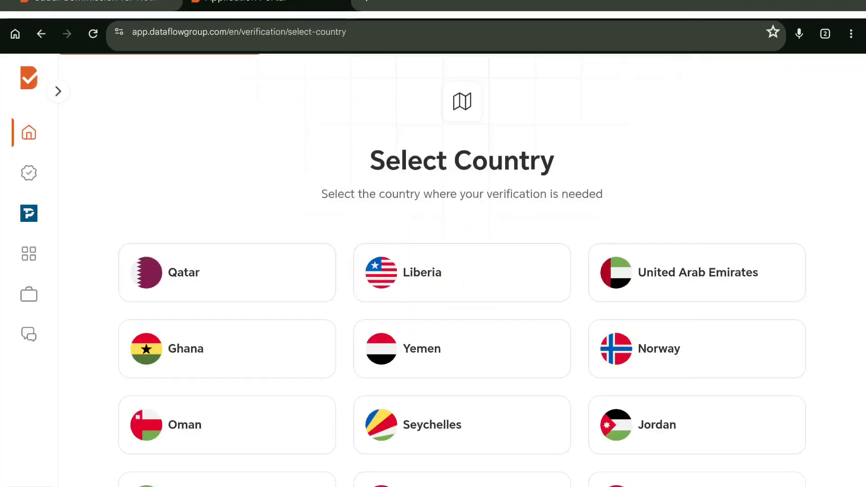
{"action": "scroll", "coordinate": [445, 192], "scroll_direction": "down", "scroll_amount": 4}
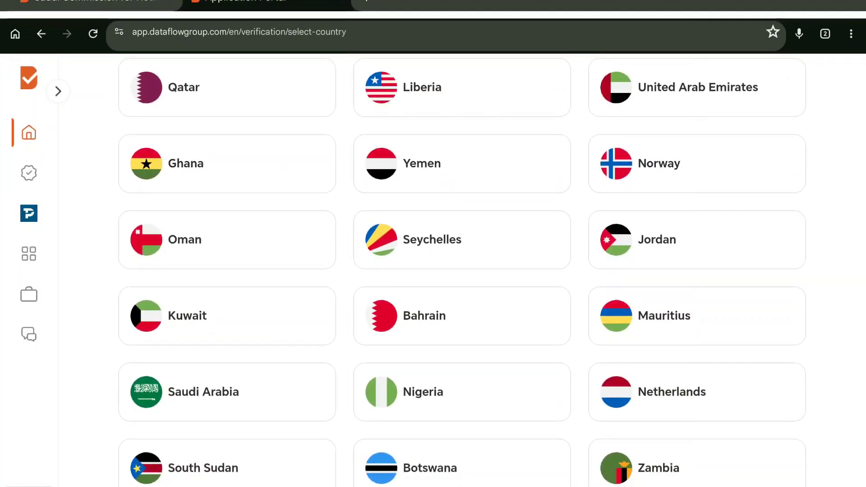
{"action": "left_click", "coordinate": [203, 392]}
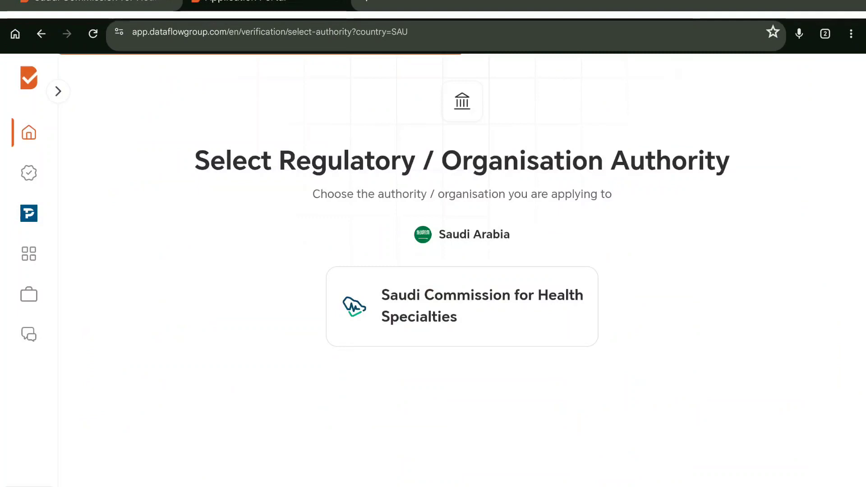
Step: Choose Saudi Commission for Health Specialties and the No Assistance 'I'll do it myself' option
{"action": "left_click", "coordinate": [462, 307]}
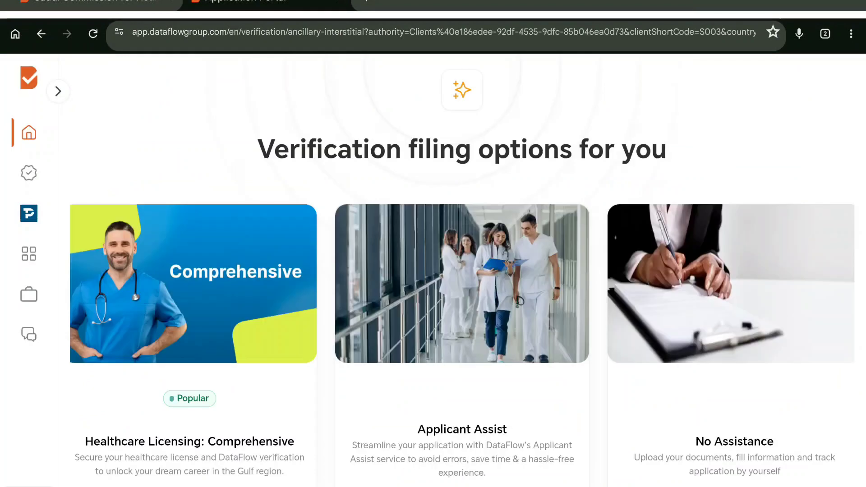
{"action": "scroll", "coordinate": [468, 271], "scroll_direction": "down", "scroll_amount": 2}
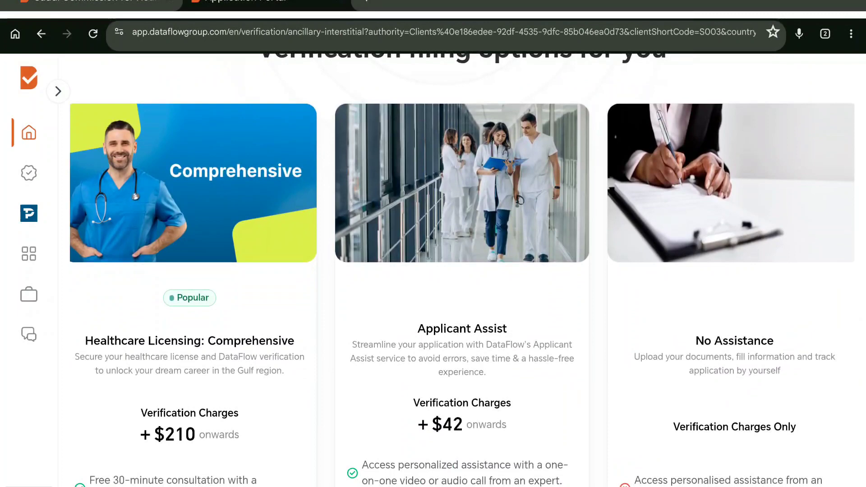
{"action": "scroll", "coordinate": [277, 372], "scroll_direction": "down", "scroll_amount": 1}
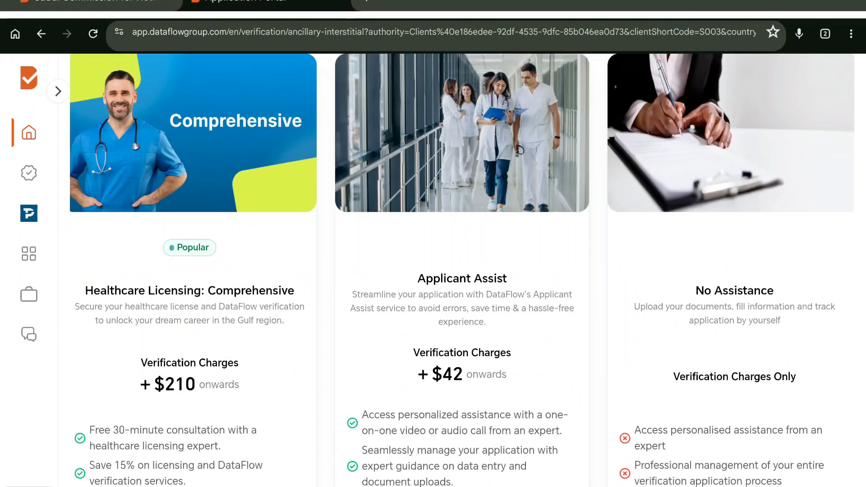
{"action": "scroll", "coordinate": [462, 270], "scroll_direction": "down", "scroll_amount": 5}
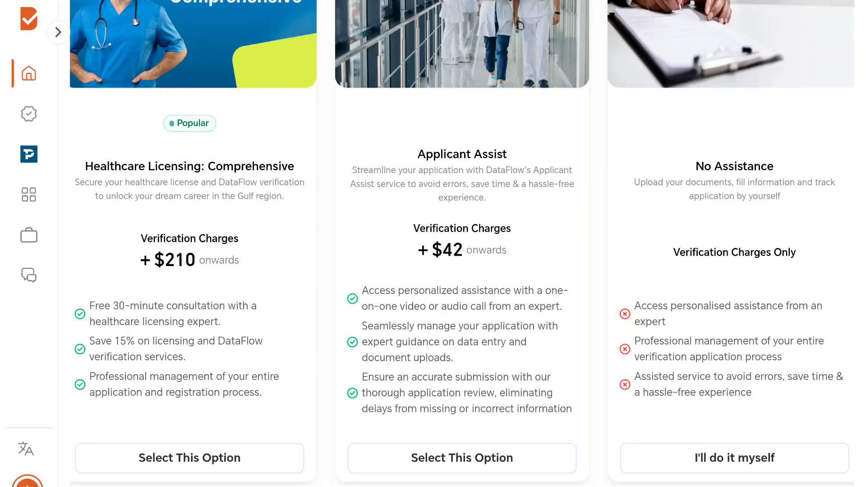
{"action": "left_click", "coordinate": [735, 458]}
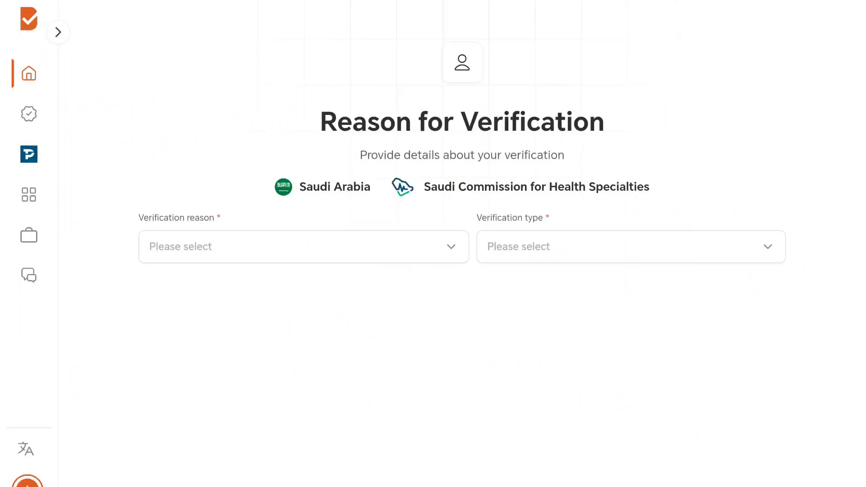
Step: Choose Non-Physician as the verification reason and New License - Experienced Professional as the type
{"action": "left_click", "coordinate": [451, 247]}
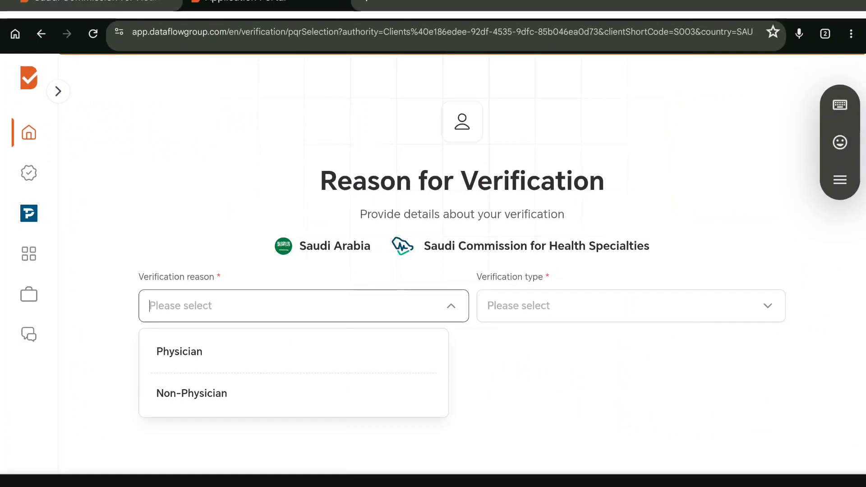
{"action": "left_click", "coordinate": [352, 392]}
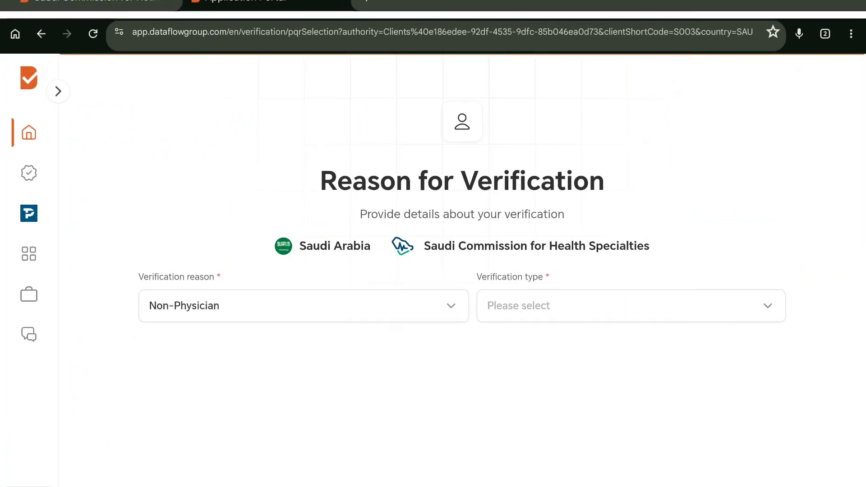
{"action": "left_click", "coordinate": [632, 306]}
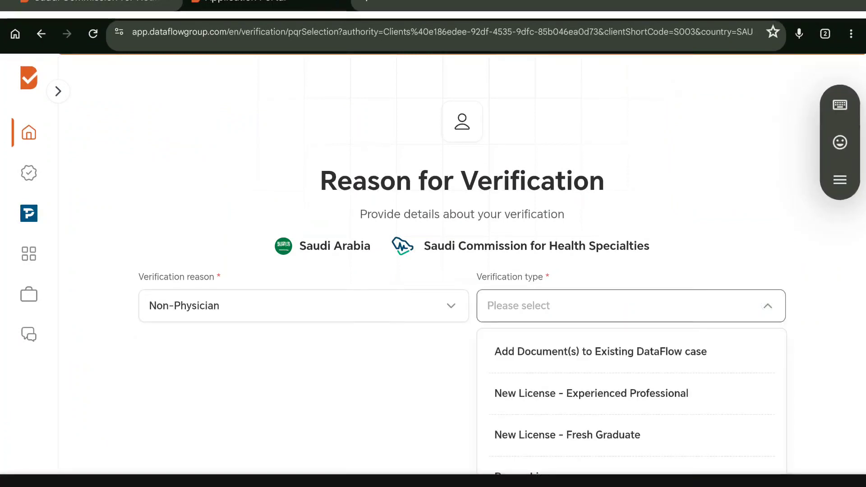
{"action": "scroll", "coordinate": [775, 370], "scroll_direction": "down", "scroll_amount": 2}
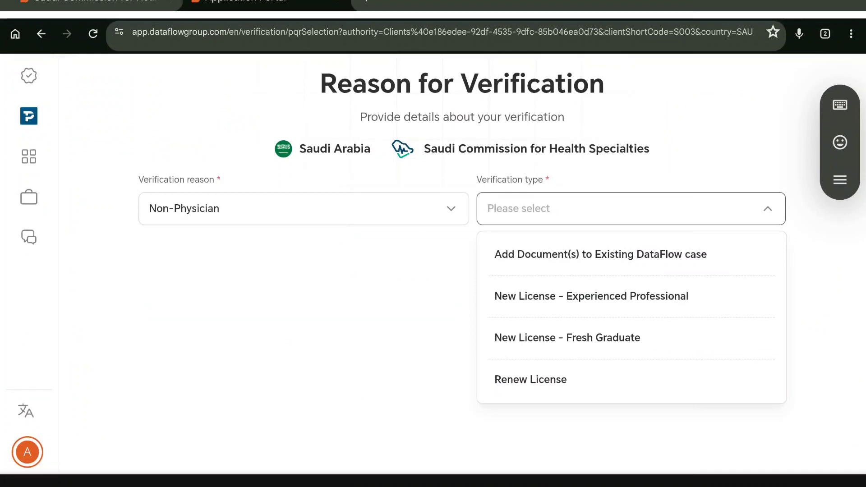
{"action": "scroll", "coordinate": [845, 342], "scroll_direction": "down", "scroll_amount": 1}
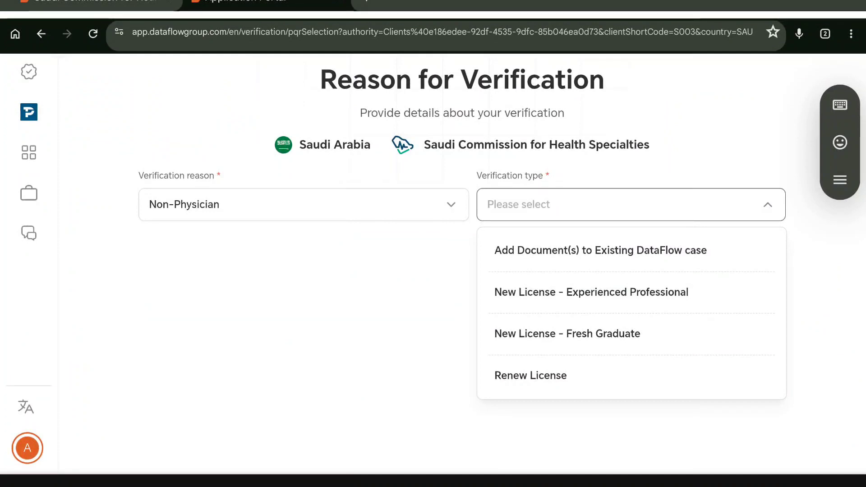
{"action": "left_click", "coordinate": [592, 293]}
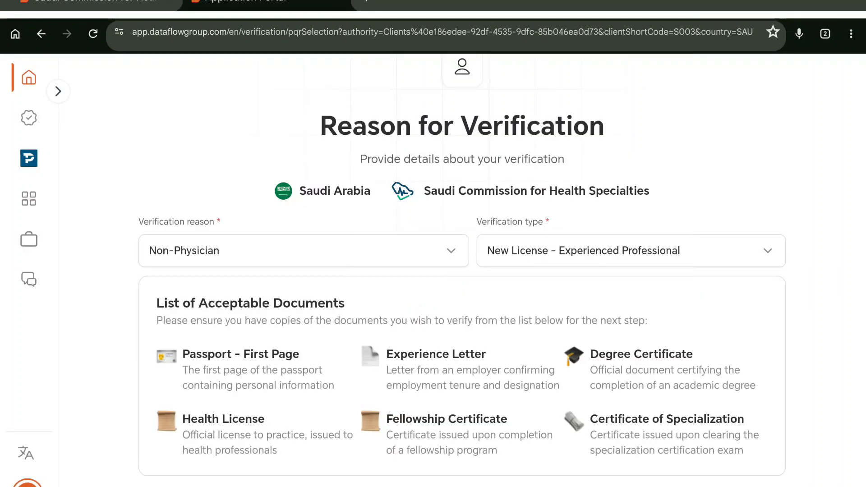
Step: Tick 'I understand the verification requirements' and proceed to the report reuse page
{"action": "scroll", "coordinate": [782, 326], "scroll_direction": "down", "scroll_amount": 2}
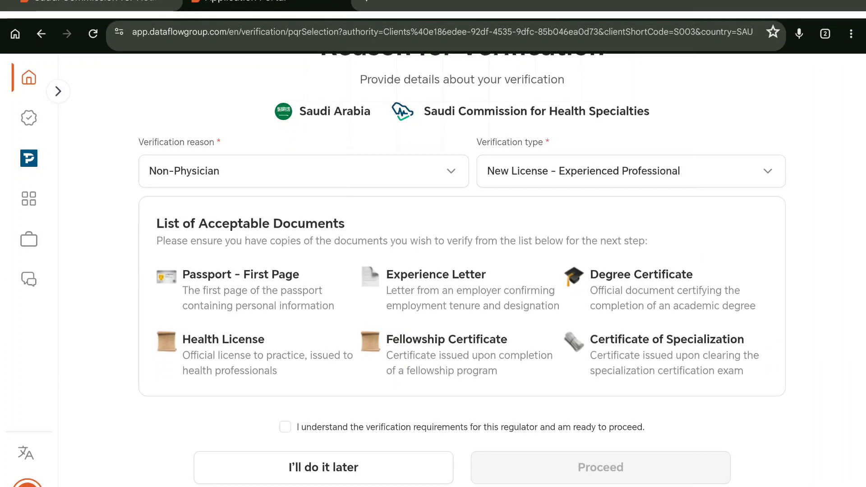
{"action": "scroll", "coordinate": [462, 270], "scroll_direction": "down", "scroll_amount": 1}
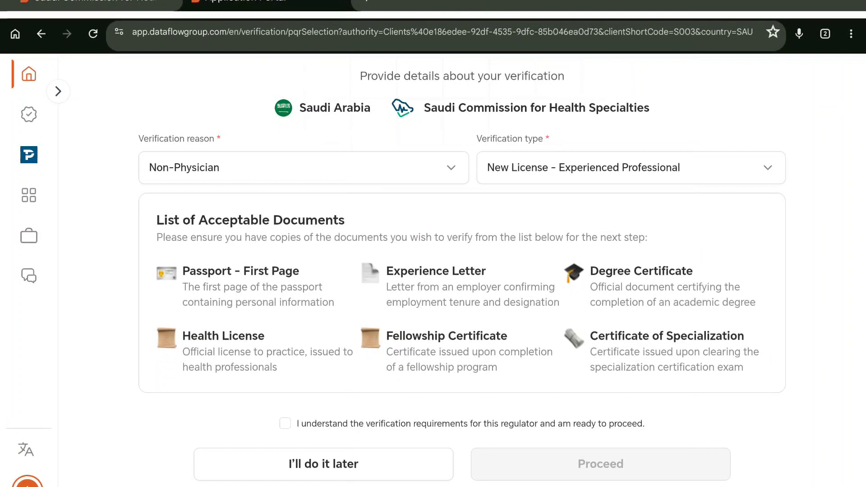
{"action": "scroll", "coordinate": [771, 325], "scroll_direction": "down", "scroll_amount": 1}
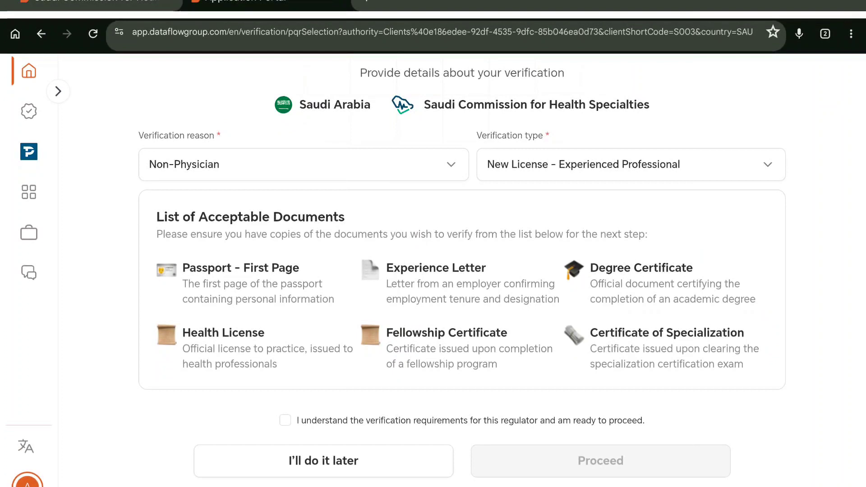
{"action": "left_click", "coordinate": [285, 420]}
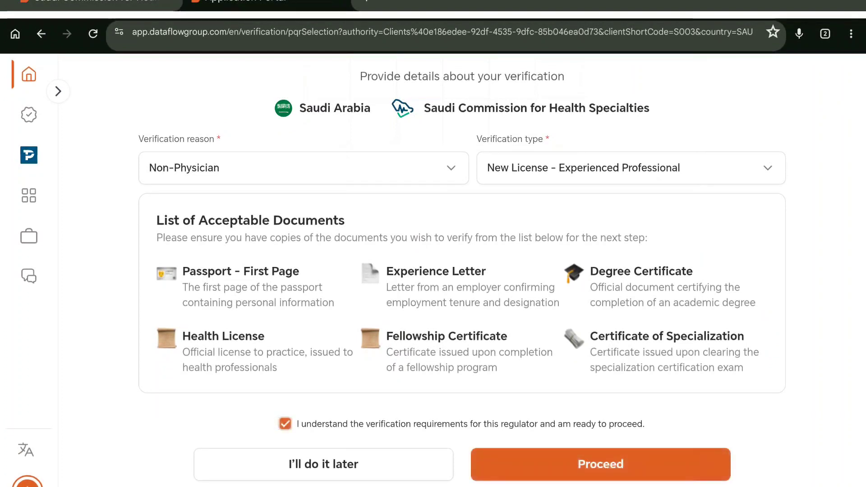
{"action": "left_click", "coordinate": [600, 464]}
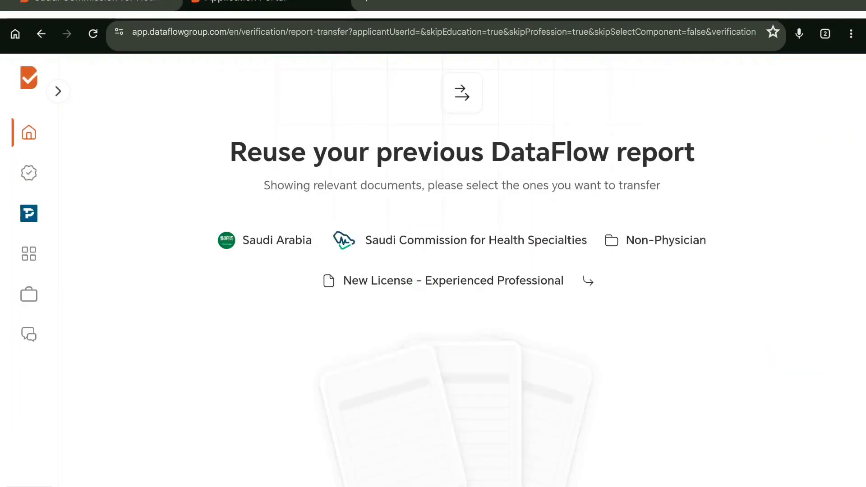
Step: Continue without reusing a past report, since none exist
{"action": "scroll", "coordinate": [721, 427], "scroll_direction": "down", "scroll_amount": 1}
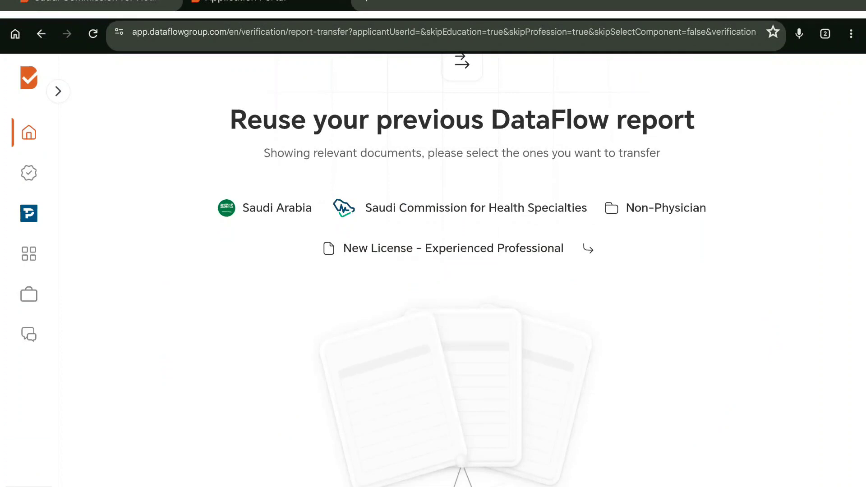
{"action": "left_click_drag", "start_coordinate": [748, 354], "coordinate": [776, 282]}
{"action": "left_click_drag", "start_coordinate": [739, 354], "coordinate": [753, 321]}
{"action": "left_click_drag", "start_coordinate": [737, 371], "coordinate": [745, 309]}
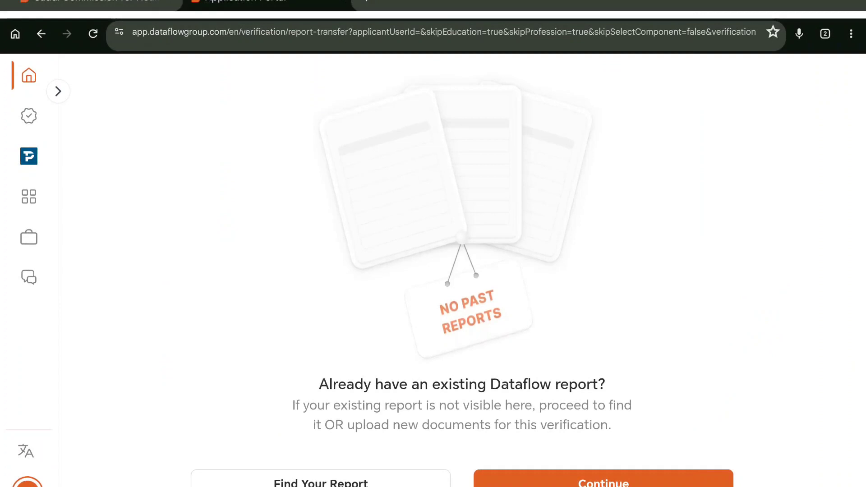
{"action": "left_click", "coordinate": [604, 482]}
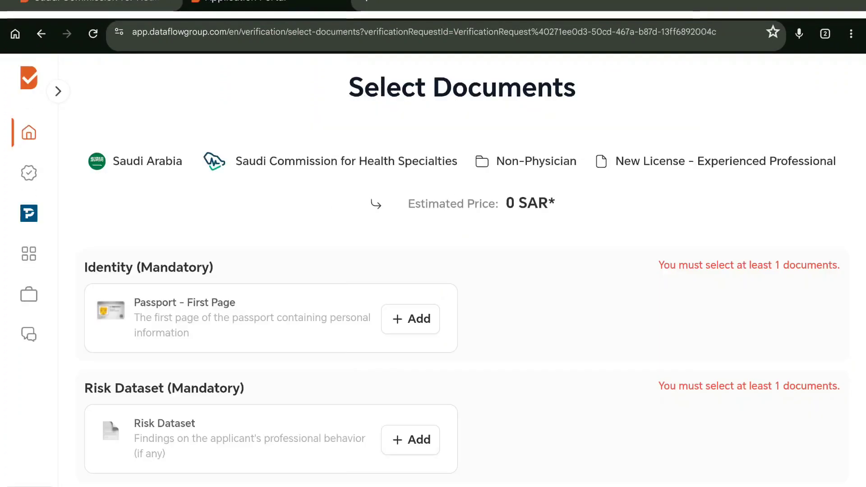
Step: Add Passport - First Page, the Risk Dataset and one Degree Certificate to the documents
{"action": "left_click_drag", "start_coordinate": [717, 420], "coordinate": [740, 334]}
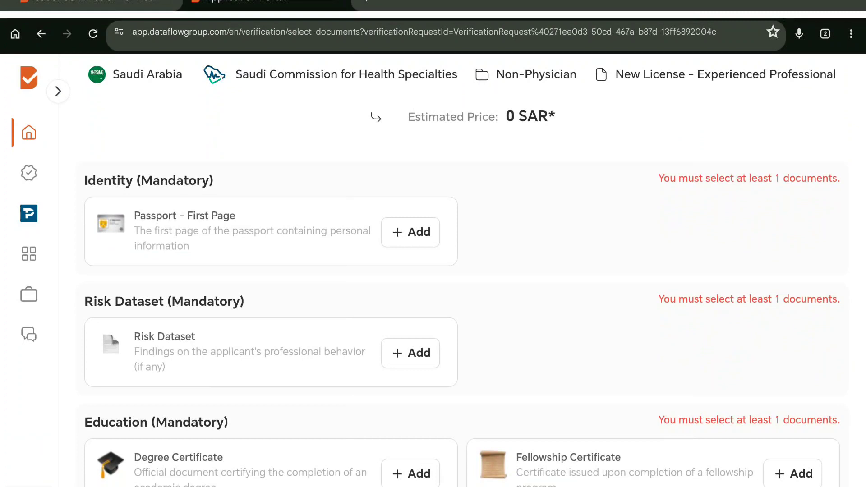
{"action": "left_click", "coordinate": [411, 233]}
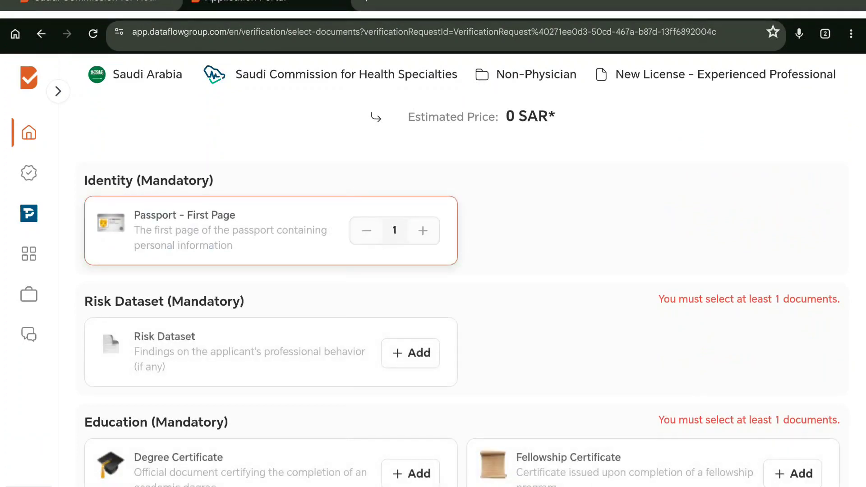
{"action": "scroll", "coordinate": [567, 267], "scroll_direction": "down", "scroll_amount": 1}
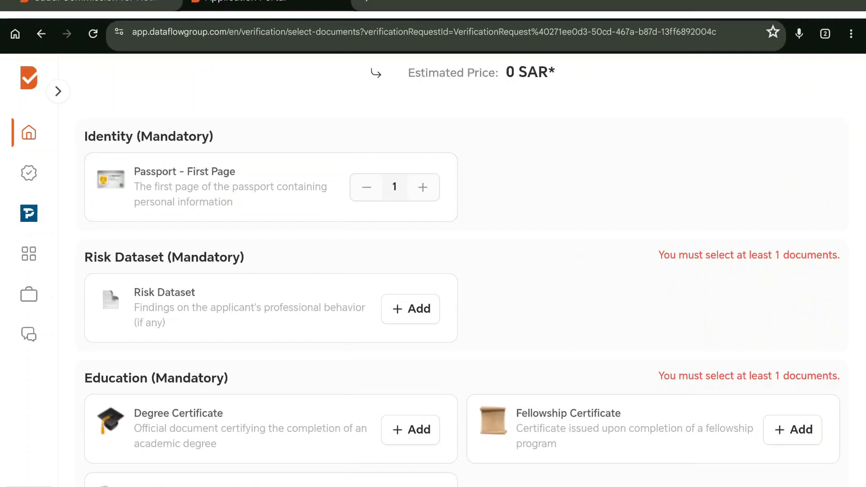
{"action": "left_click", "coordinate": [411, 309]}
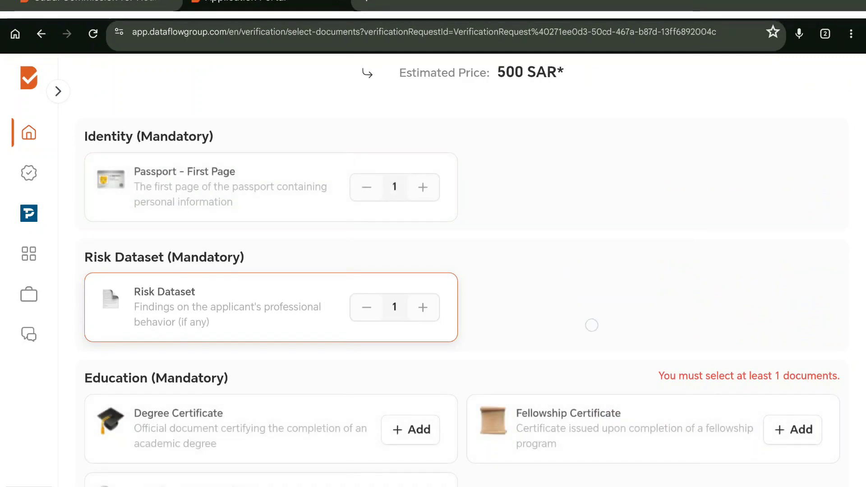
{"action": "scroll", "coordinate": [619, 179], "scroll_direction": "down", "scroll_amount": 4}
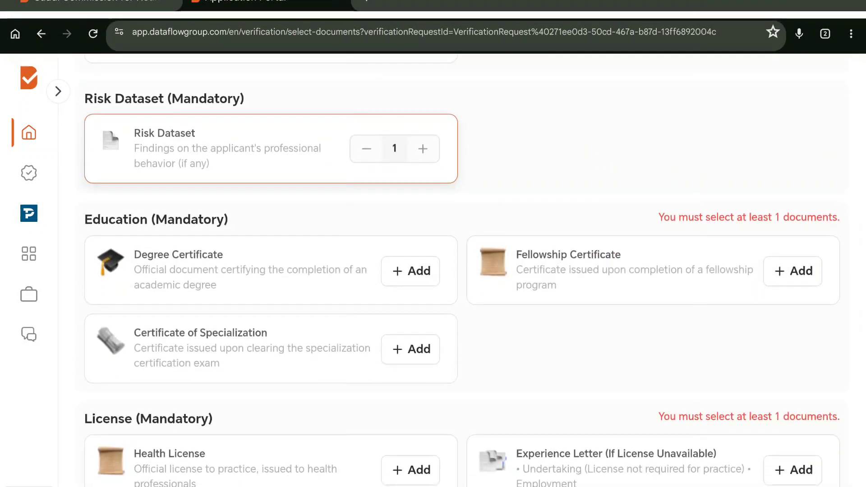
{"action": "left_click", "coordinate": [411, 271]}
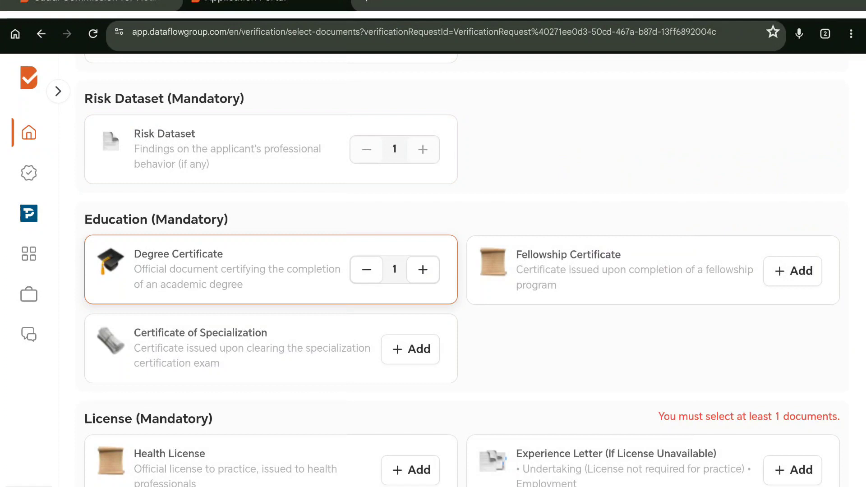
Step: Add one Fellowship Certificate, then add and remove the Certificate of Specialization
{"action": "scroll", "coordinate": [776, 342], "scroll_direction": "down", "scroll_amount": 1}
{"action": "left_click", "coordinate": [795, 254]}
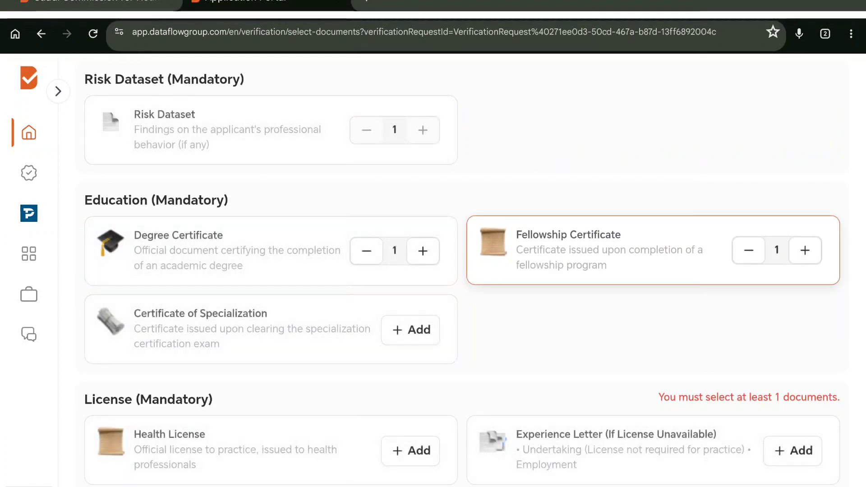
{"action": "scroll", "coordinate": [737, 351], "scroll_direction": "down", "scroll_amount": 2}
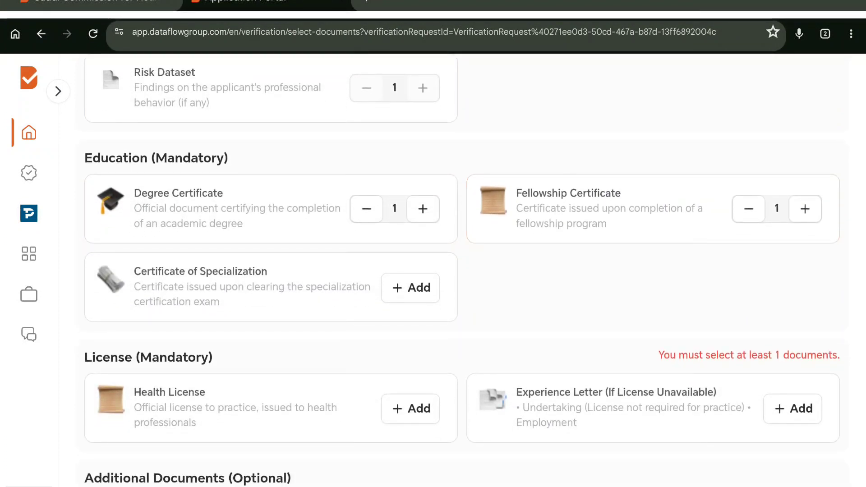
{"action": "left_click", "coordinate": [410, 288]}
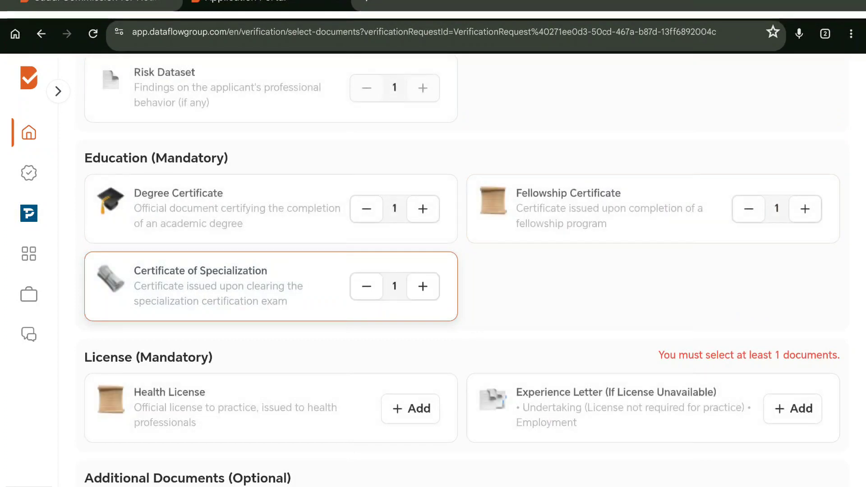
{"action": "left_click", "coordinate": [367, 286]}
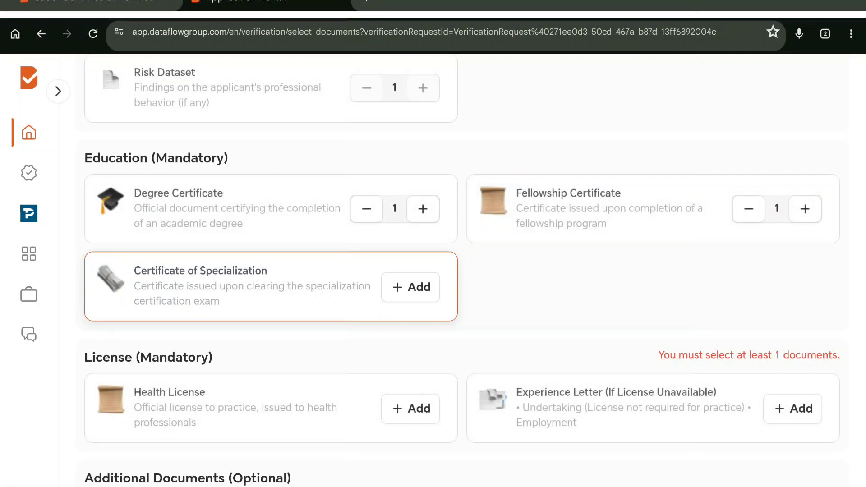
Step: Add one Health License and one optional 300 SAR Experience Letter, then continue to issuer selection
{"action": "scroll", "coordinate": [452, 271], "scroll_direction": "down", "scroll_amount": 3}
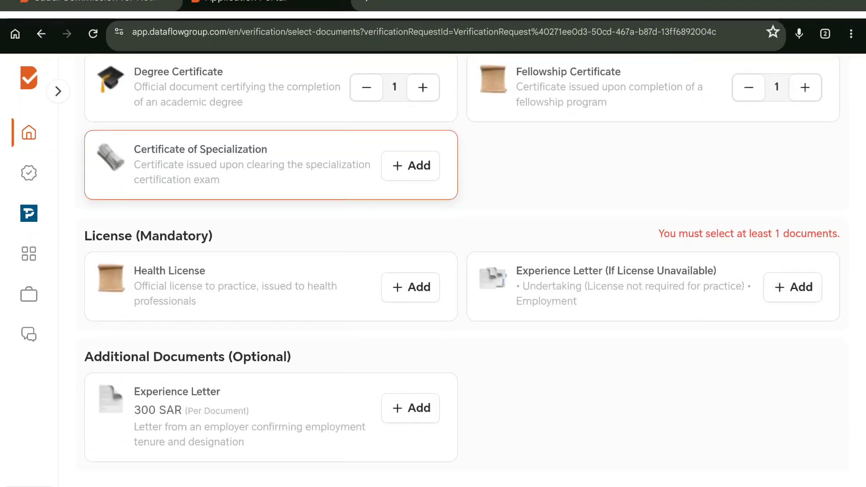
{"action": "scroll", "coordinate": [586, 327], "scroll_direction": "down", "scroll_amount": 1}
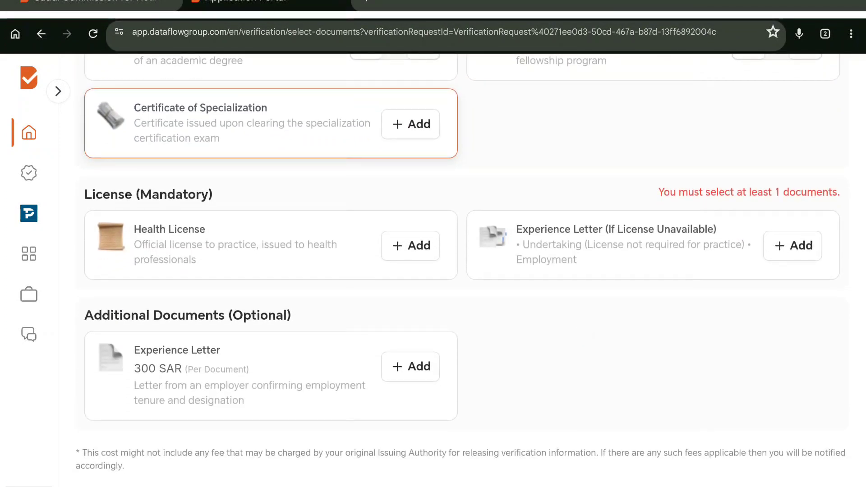
{"action": "left_click", "coordinate": [410, 246]}
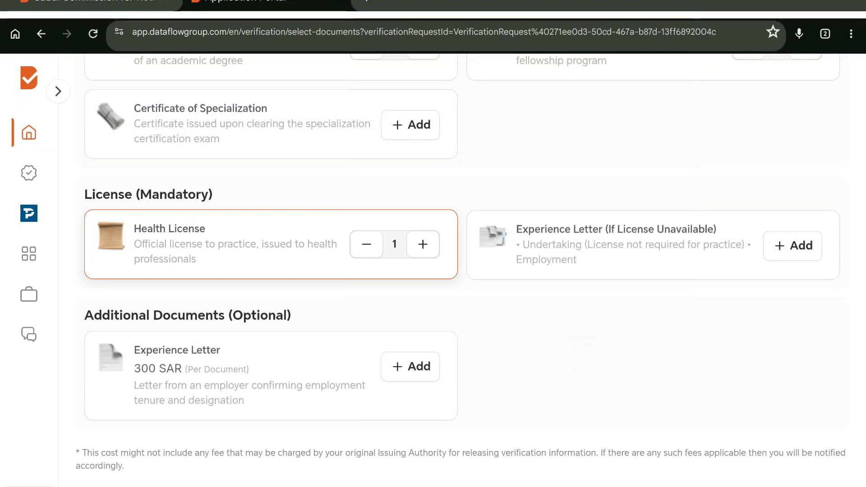
{"action": "scroll", "coordinate": [749, 361], "scroll_direction": "down", "scroll_amount": 2}
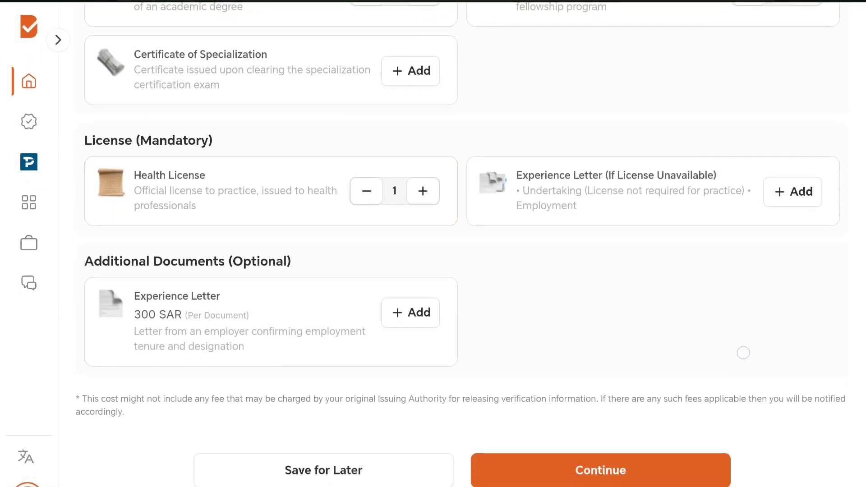
{"action": "scroll", "coordinate": [740, 334], "scroll_direction": "up", "scroll_amount": 1}
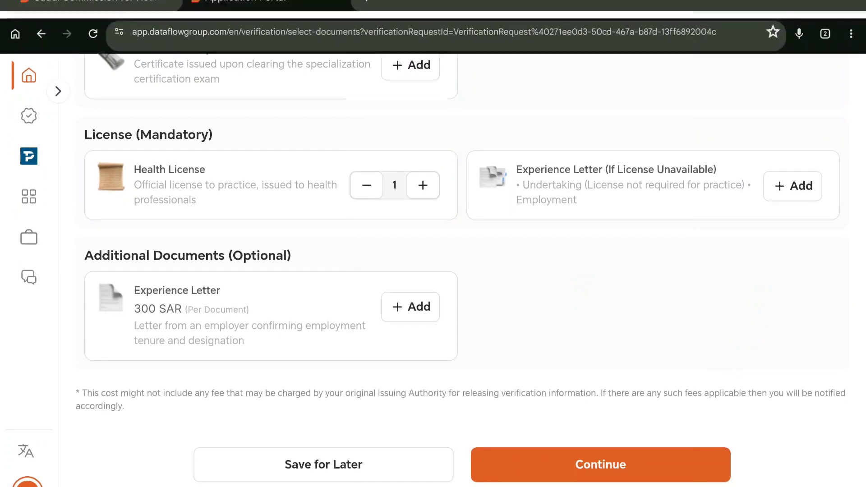
{"action": "left_click", "coordinate": [411, 307]}
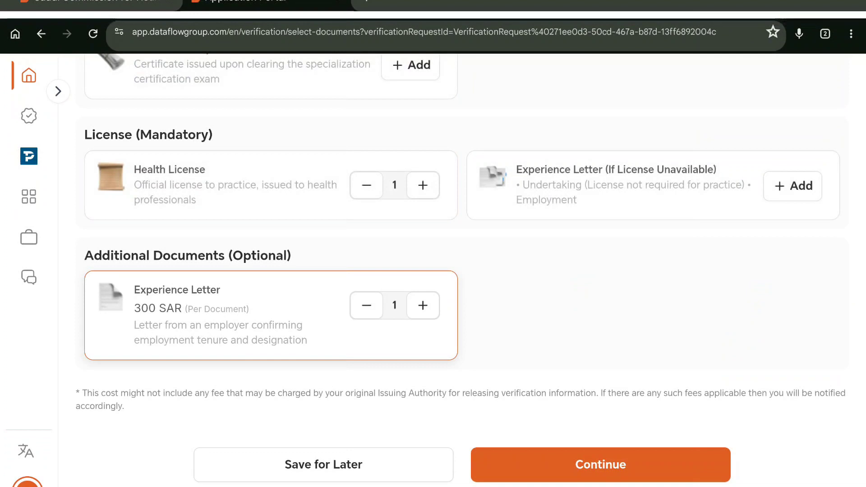
{"action": "scroll", "coordinate": [735, 354], "scroll_direction": "down", "scroll_amount": 1}
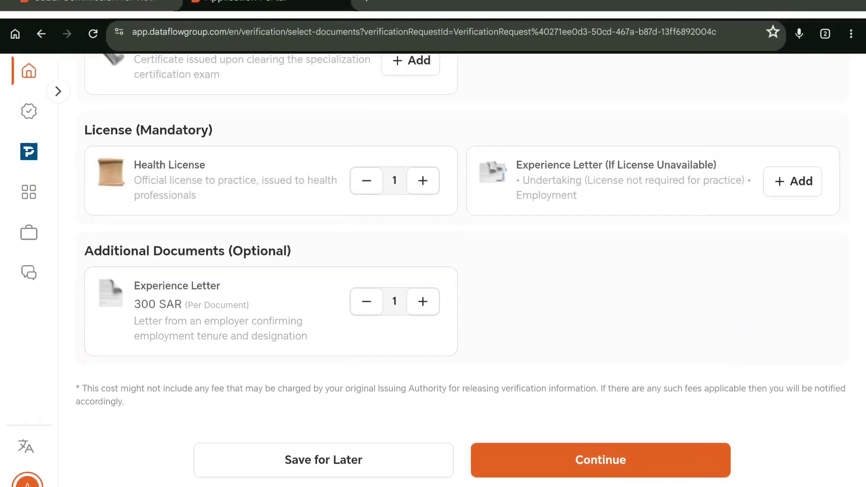
{"action": "left_click", "coordinate": [600, 460]}
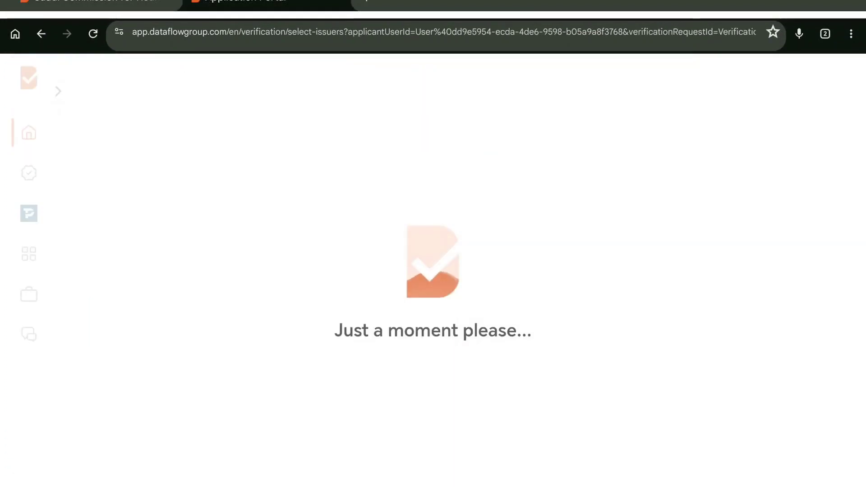
Step: Set the Degree Certificate's university to Rajiv Gandhi University Of Health Sciences
{"action": "scroll", "coordinate": [754, 329], "scroll_direction": "down", "scroll_amount": 3}
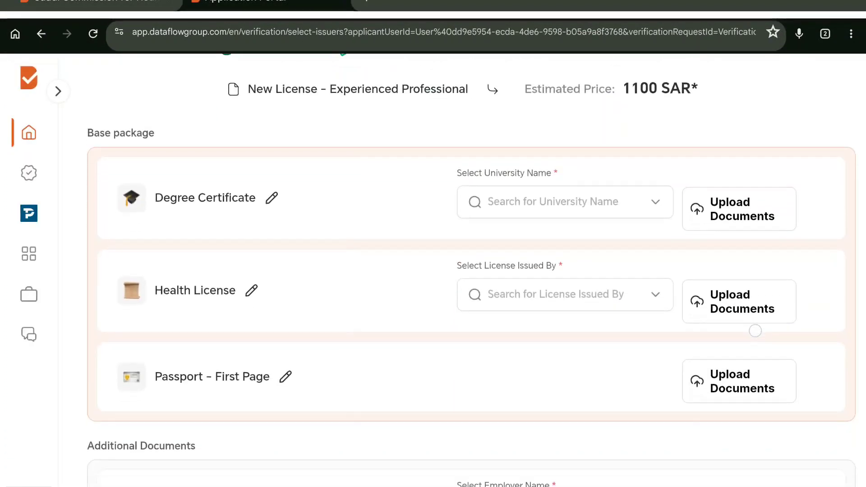
{"action": "scroll", "coordinate": [720, 396], "scroll_direction": "down", "scroll_amount": 1}
{"action": "left_click", "coordinate": [565, 169]}
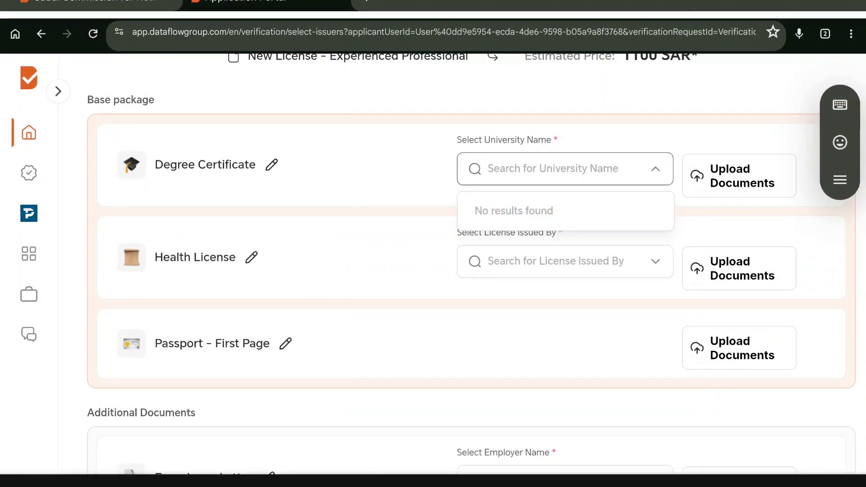
{"action": "type", "text": "raji"}
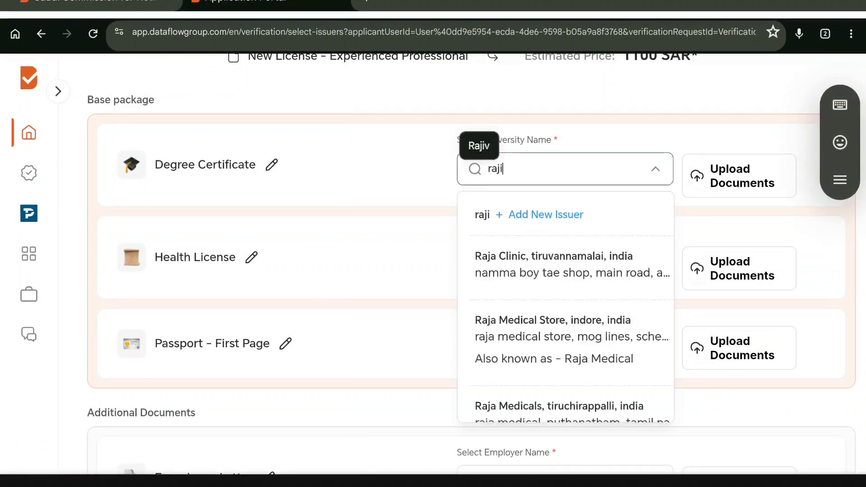
{"action": "type", "text": "v "}
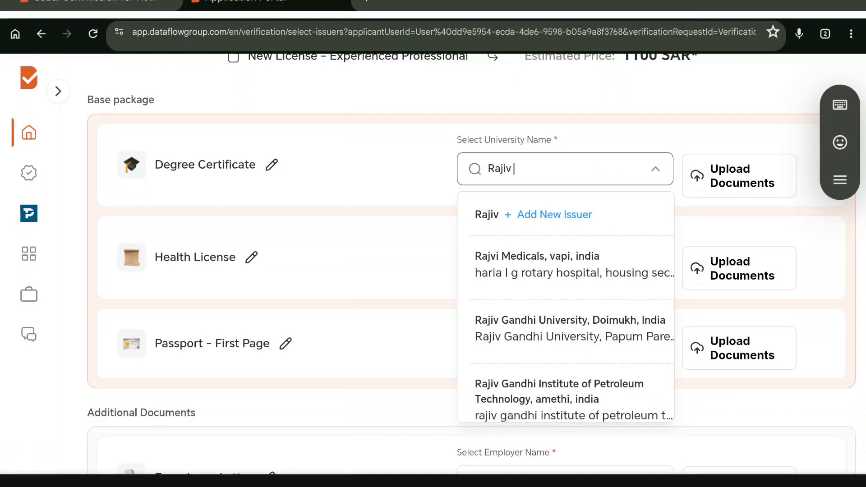
{"action": "type", "text": "Gandhi university of hea"}
{"action": "scroll", "coordinate": [631, 292], "scroll_direction": "down", "scroll_amount": 1}
{"action": "scroll", "coordinate": [631, 293], "scroll_direction": "down", "scroll_amount": 2}
{"action": "left_click", "coordinate": [564, 253]}
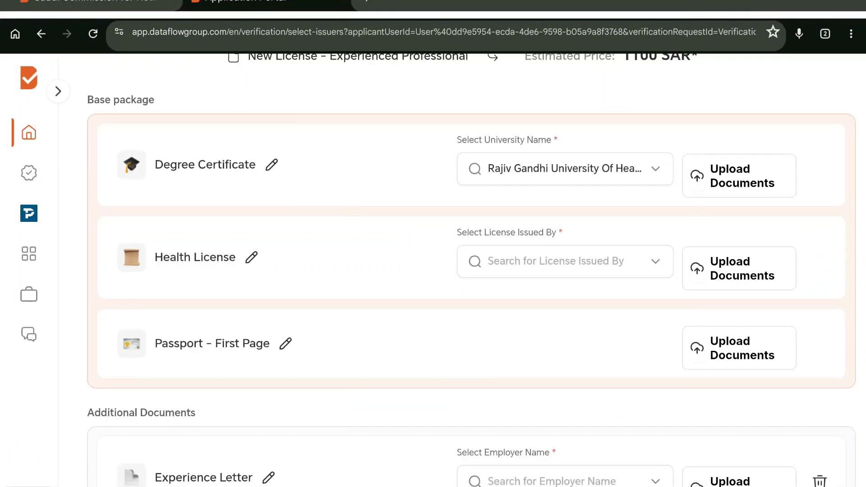
Step: Upload the degree certificate PDF from the Documents > dataflow folder
{"action": "left_click", "coordinate": [740, 175]}
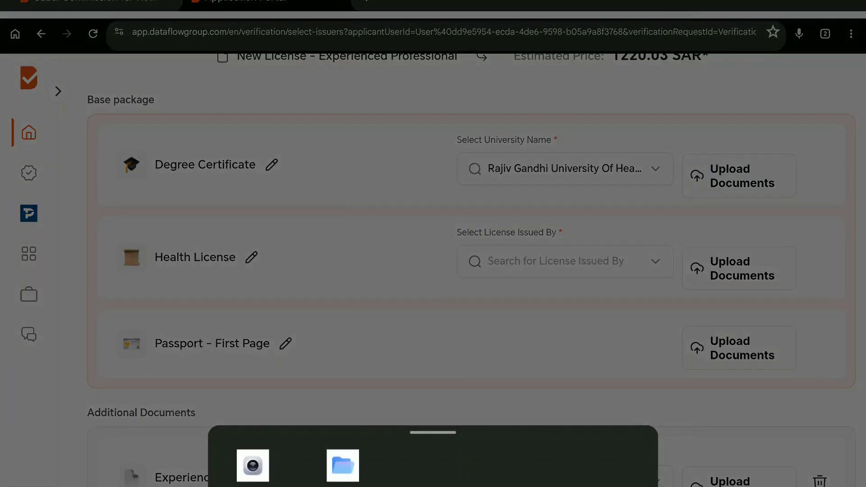
{"action": "left_click", "coordinate": [343, 466]}
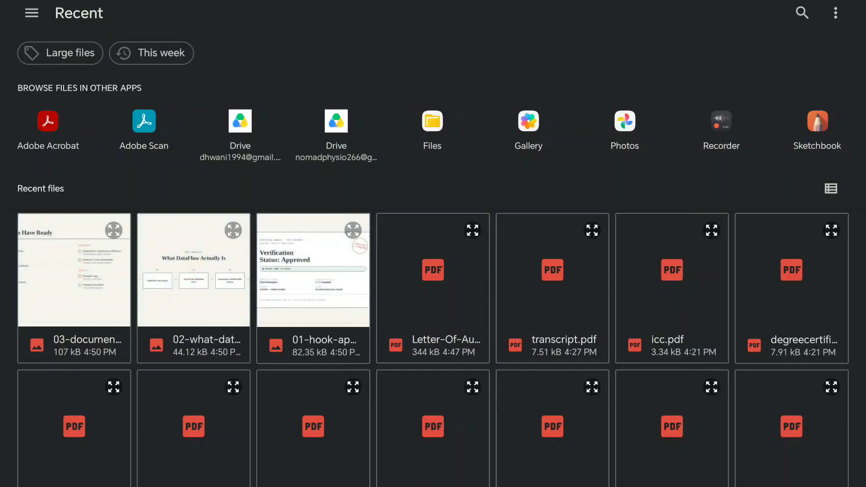
{"action": "left_click", "coordinate": [39, 17]}
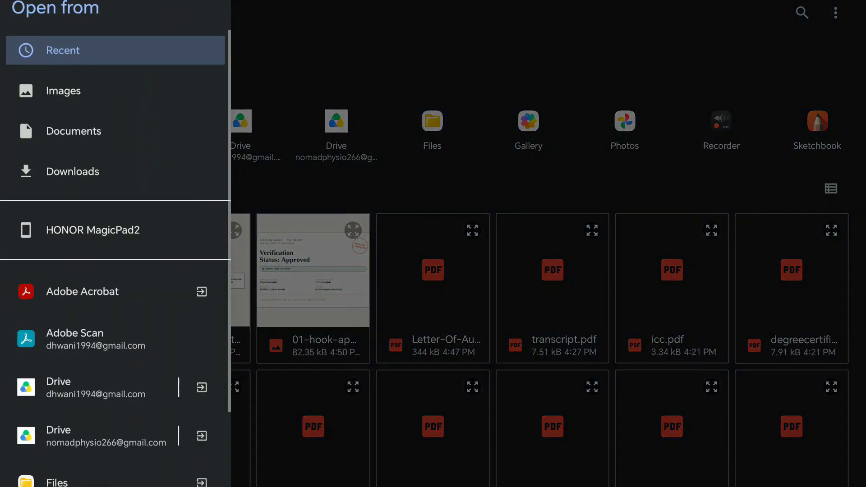
{"action": "left_click", "coordinate": [74, 131]}
{"action": "left_click", "coordinate": [194, 168]}
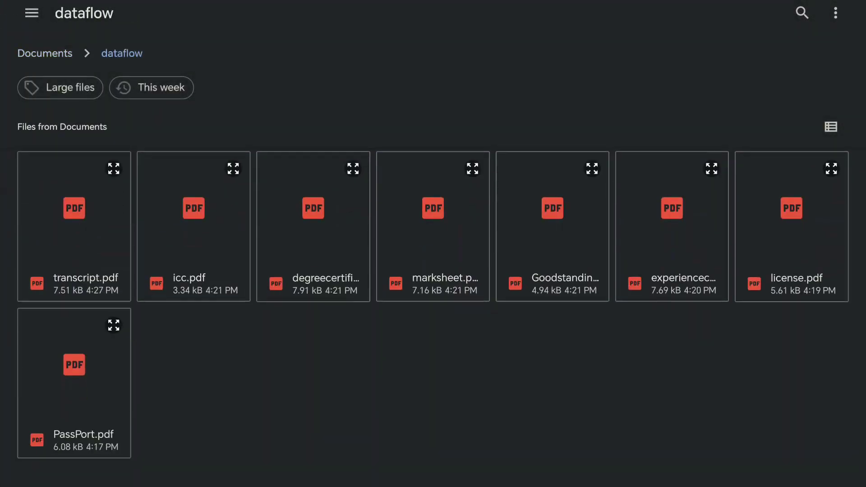
{"action": "left_click", "coordinate": [330, 277]}
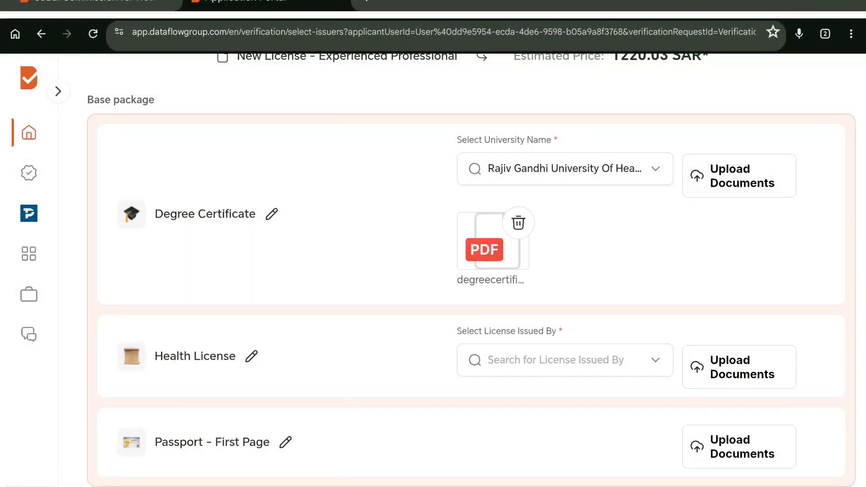
Step: Set the Health License issuer to The Indian Association Of Physiotherapists and attach license.pdf
{"action": "left_click", "coordinate": [556, 361]}
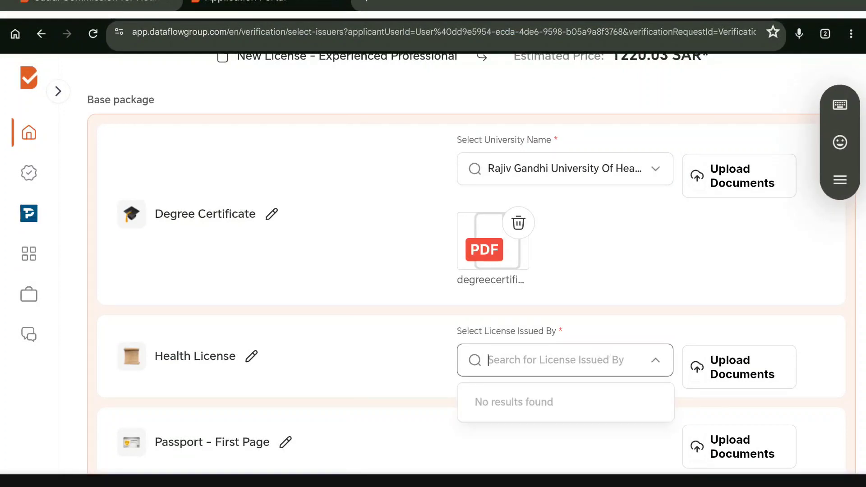
{"action": "type", "text": "Indian "}
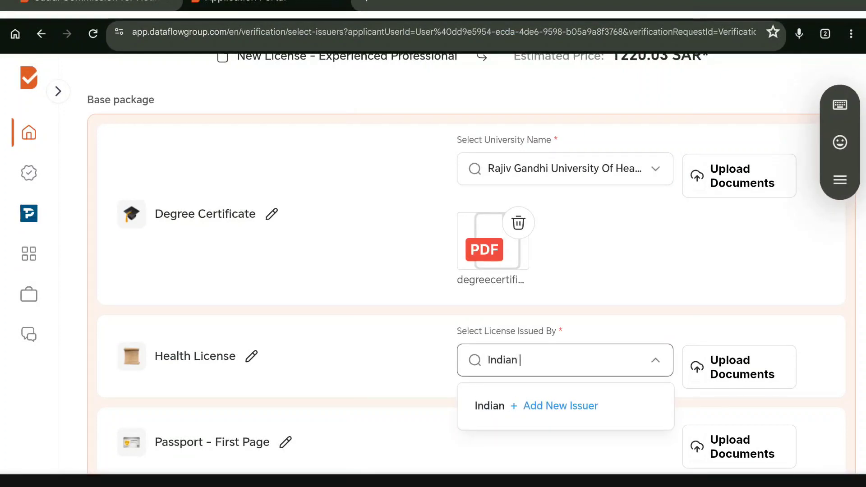
{"action": "type", "text": "Associat"}
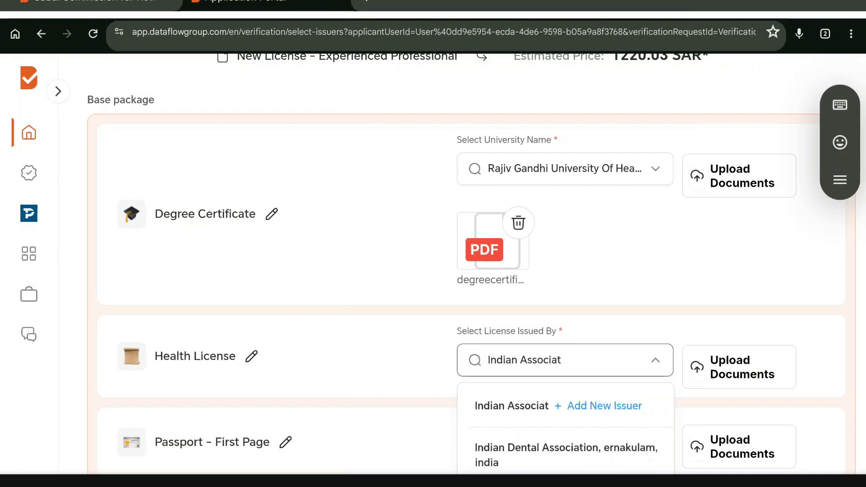
{"action": "scroll", "coordinate": [758, 263], "scroll_direction": "down", "scroll_amount": 2}
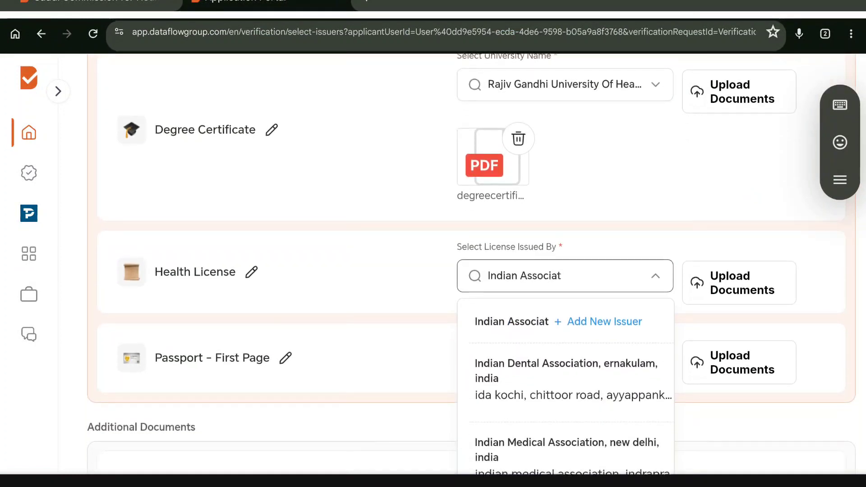
{"action": "type", "text": "io"}
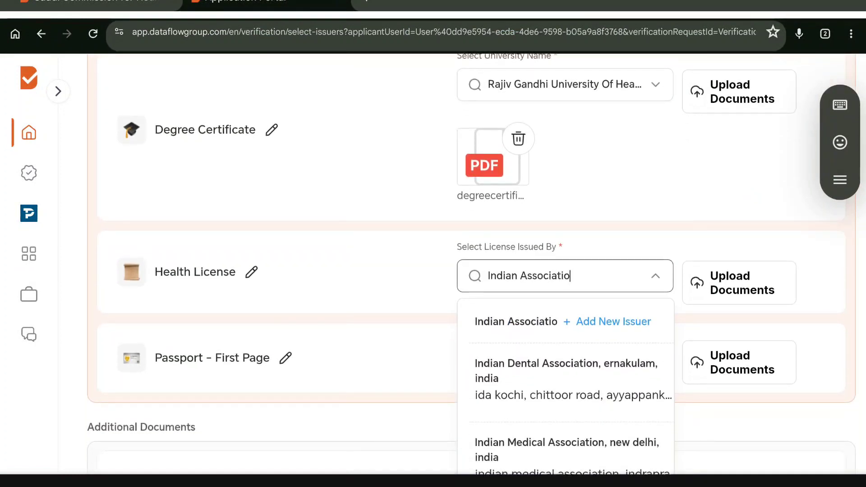
{"action": "type", "text": "n of "}
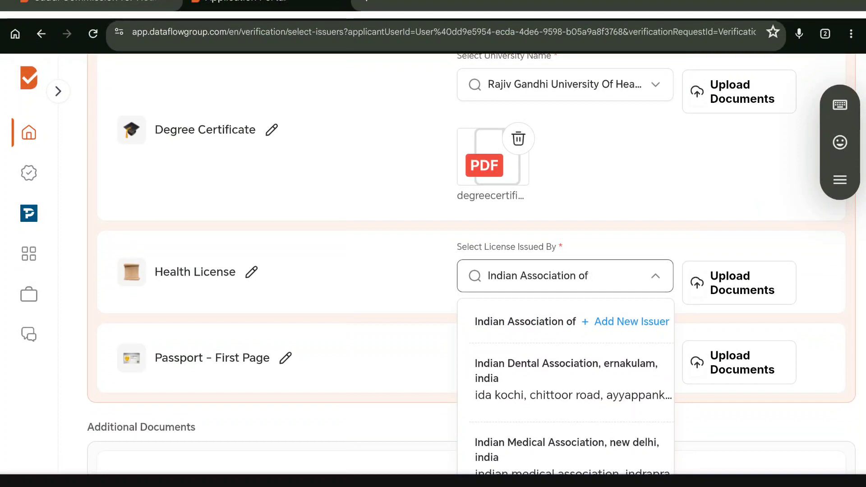
{"action": "type", "text": "Physiothera"}
{"action": "left_click", "coordinate": [544, 386]}
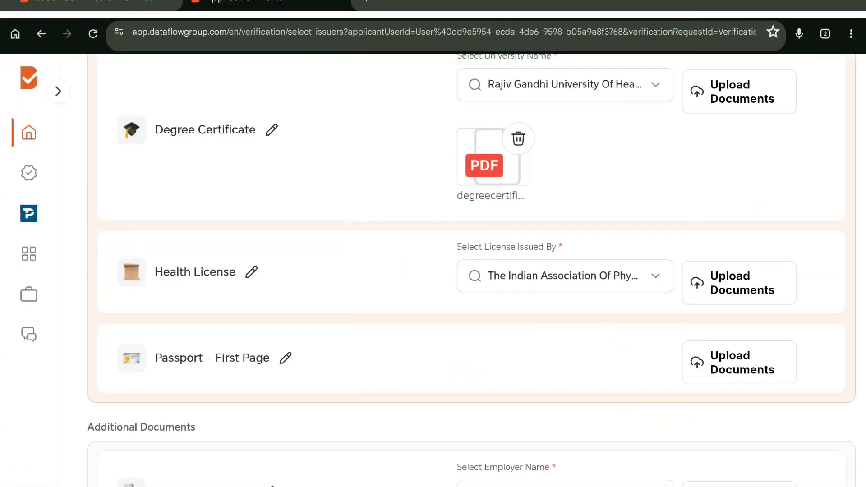
{"action": "left_click", "coordinate": [739, 283]}
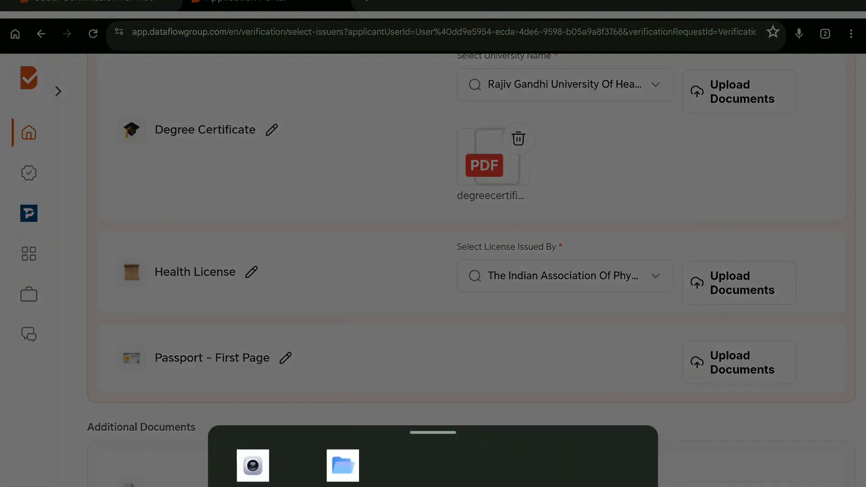
{"action": "left_click", "coordinate": [343, 465]}
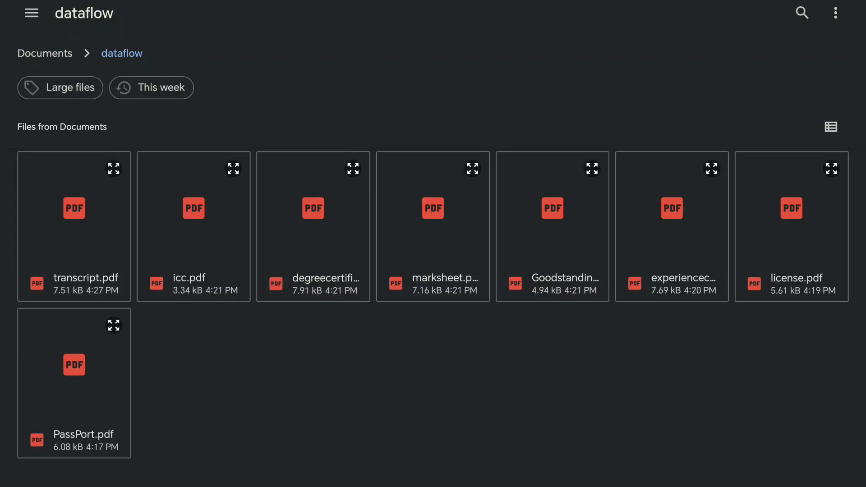
{"action": "left_click", "coordinate": [807, 265]}
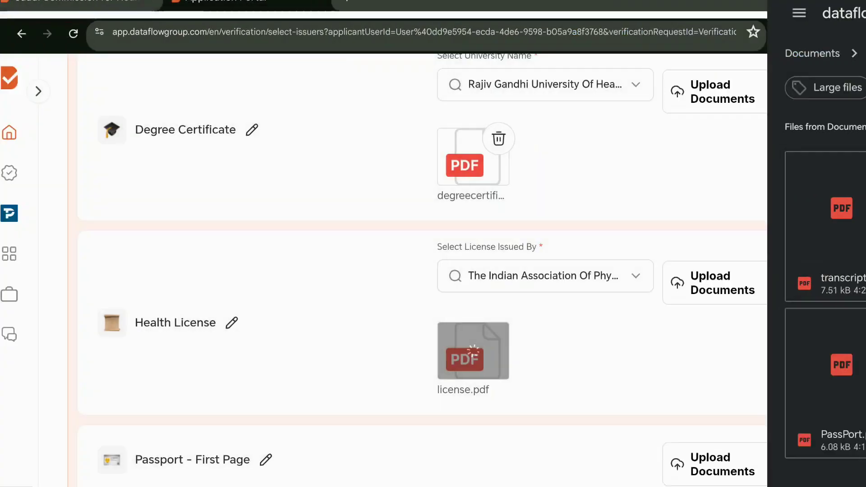
Step: Attach PassPort.pdf to the Passport - First Page entry
{"action": "scroll", "coordinate": [732, 348], "scroll_direction": "down", "scroll_amount": 1}
{"action": "scroll", "coordinate": [773, 244], "scroll_direction": "down", "scroll_amount": 3}
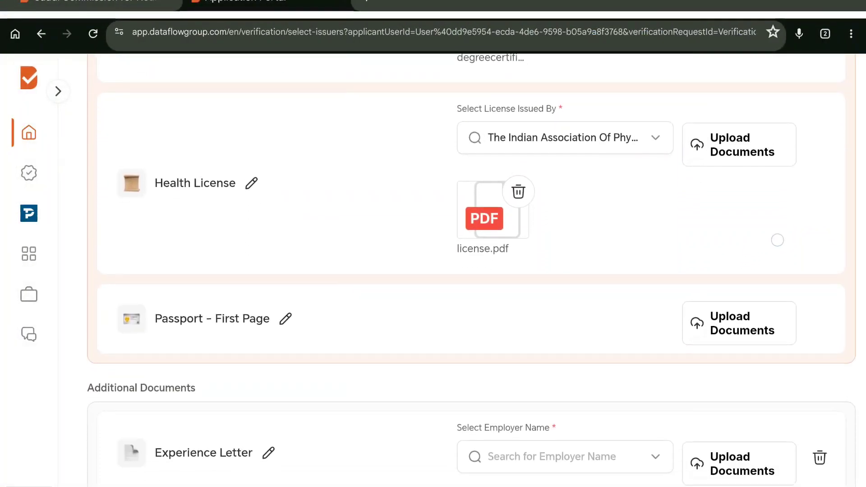
{"action": "scroll", "coordinate": [726, 345], "scroll_direction": "down", "scroll_amount": 1}
{"action": "left_click", "coordinate": [740, 274]}
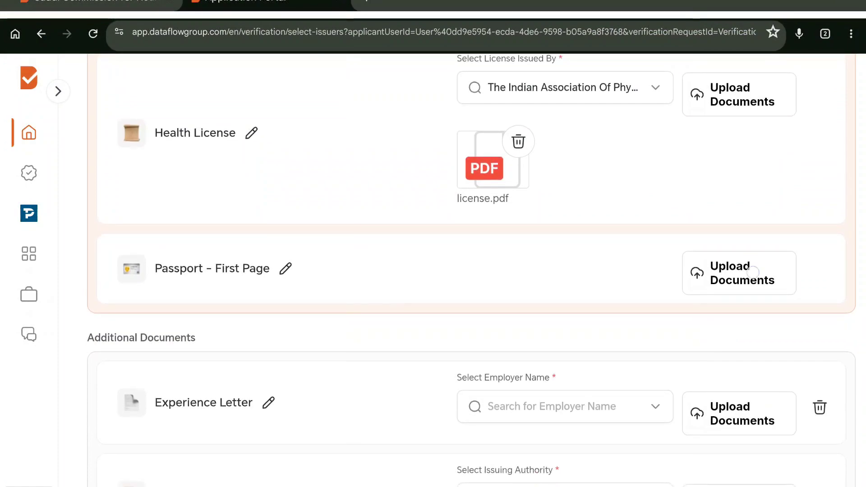
{"action": "left_click", "coordinate": [348, 464]}
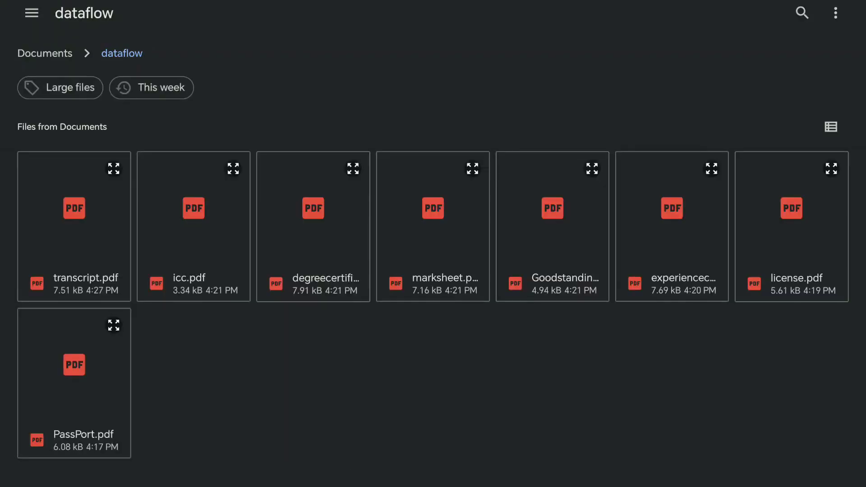
{"action": "left_click", "coordinate": [77, 413]}
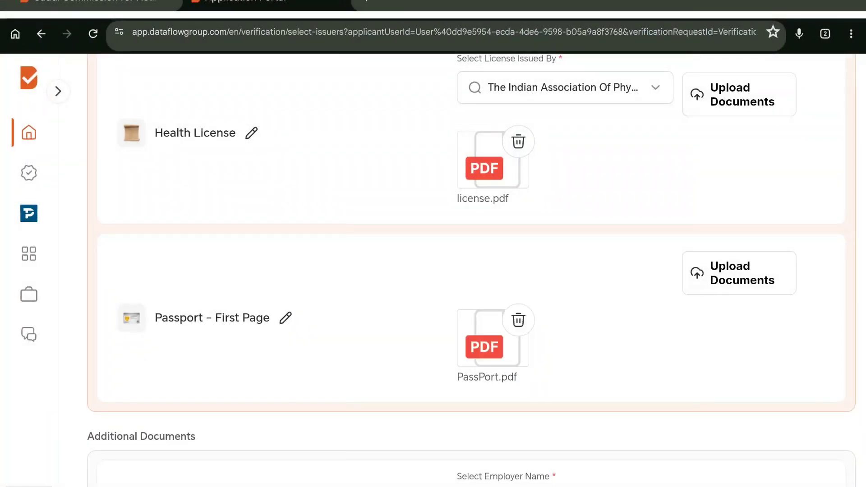
{"action": "scroll", "coordinate": [775, 349], "scroll_direction": "down", "scroll_amount": 3}
{"action": "scroll", "coordinate": [737, 345], "scroll_direction": "down", "scroll_amount": 2}
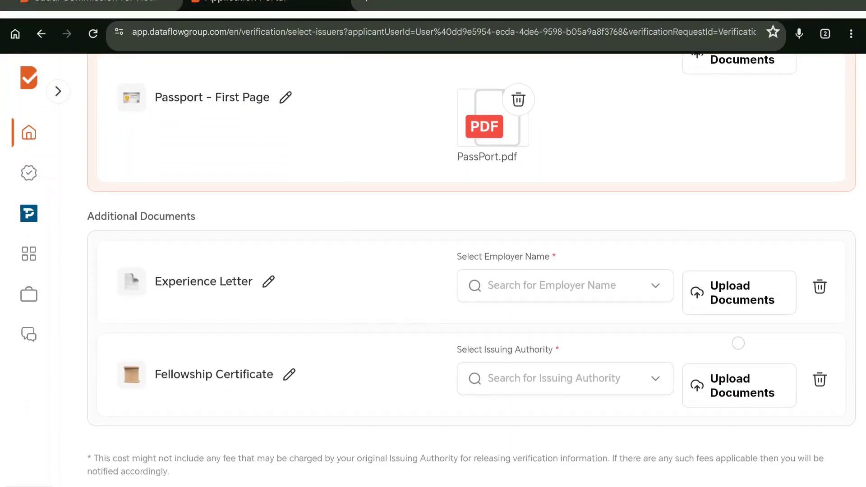
Step: Make Wockhardt Hospitals Ltd the Experience Letter employer and attach the experience certificate PDF
{"action": "left_click", "coordinate": [565, 287]}
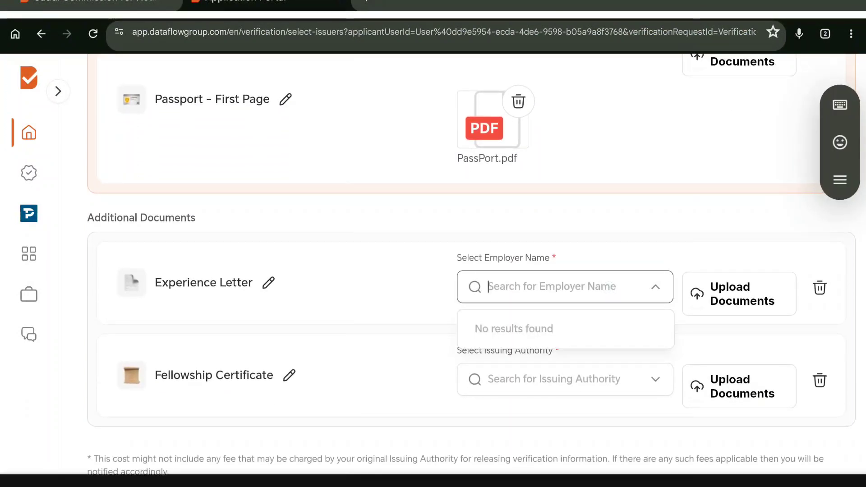
{"action": "type", "text": "wo"}
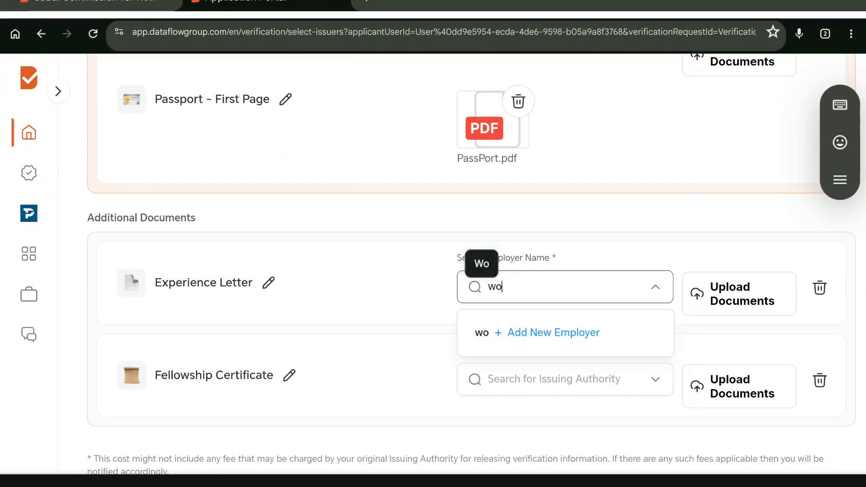
{"action": "type", "text": "ckh"}
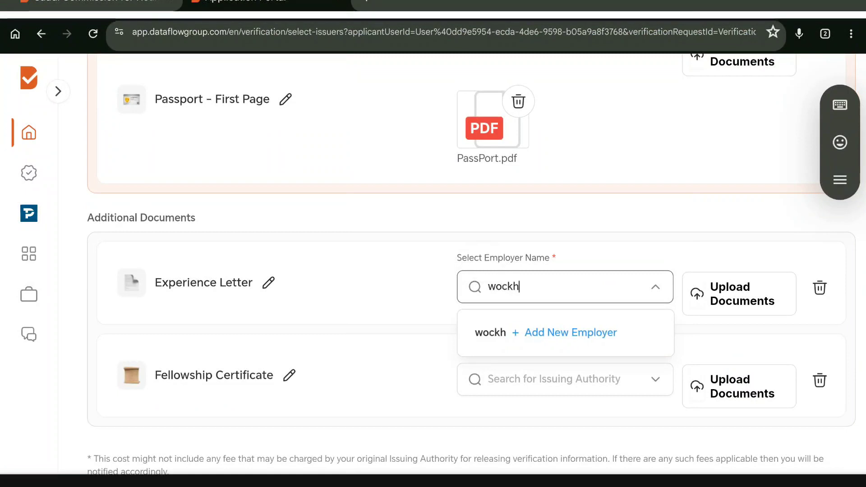
{"action": "type", "text": "ardt"}
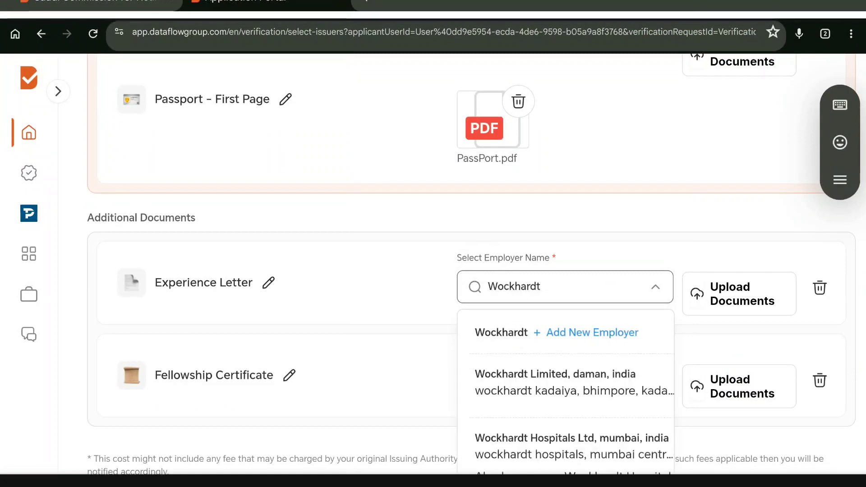
{"action": "left_click", "coordinate": [572, 446]}
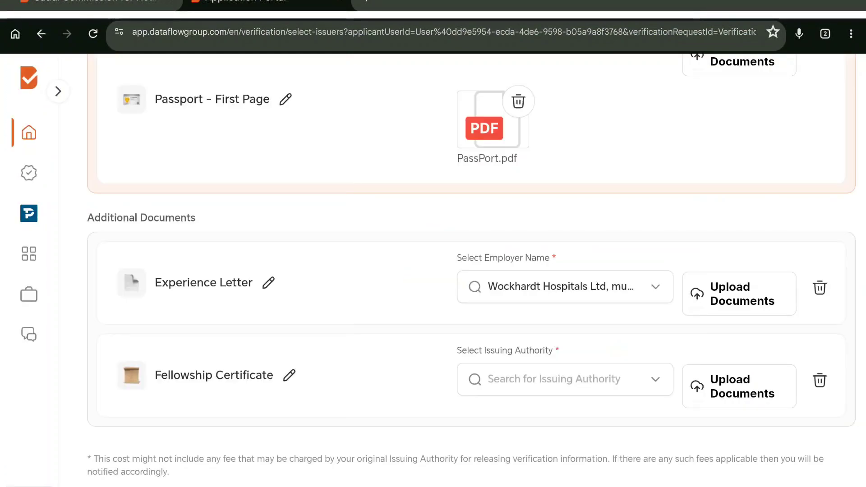
{"action": "left_click", "coordinate": [762, 293]}
{"action": "left_click", "coordinate": [343, 466]}
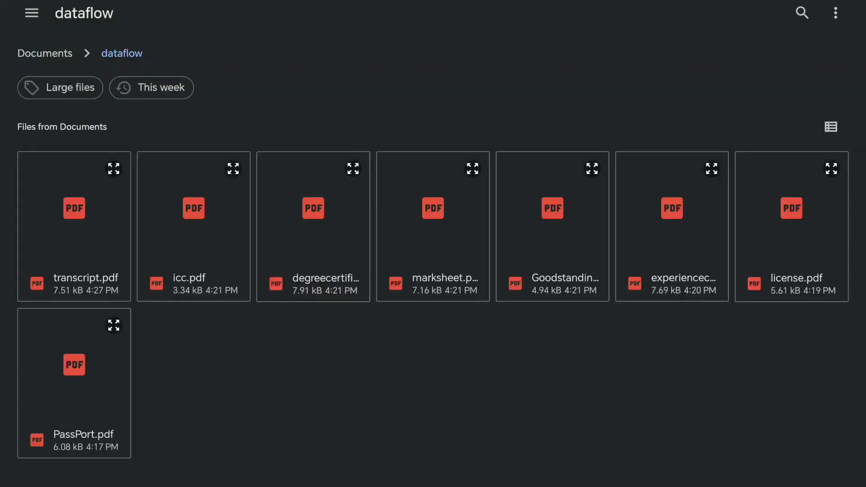
{"action": "left_click", "coordinate": [686, 277]}
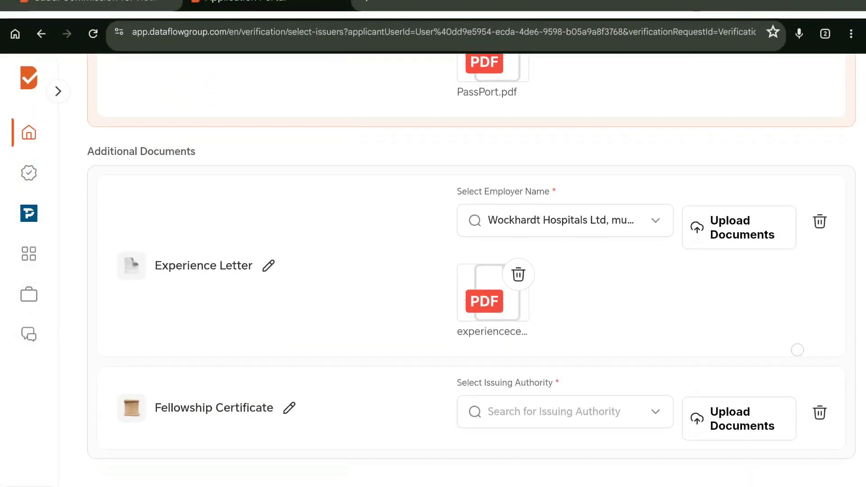
{"action": "scroll", "coordinate": [796, 362], "scroll_direction": "down", "scroll_amount": 1}
{"action": "left_click", "coordinate": [565, 379]}
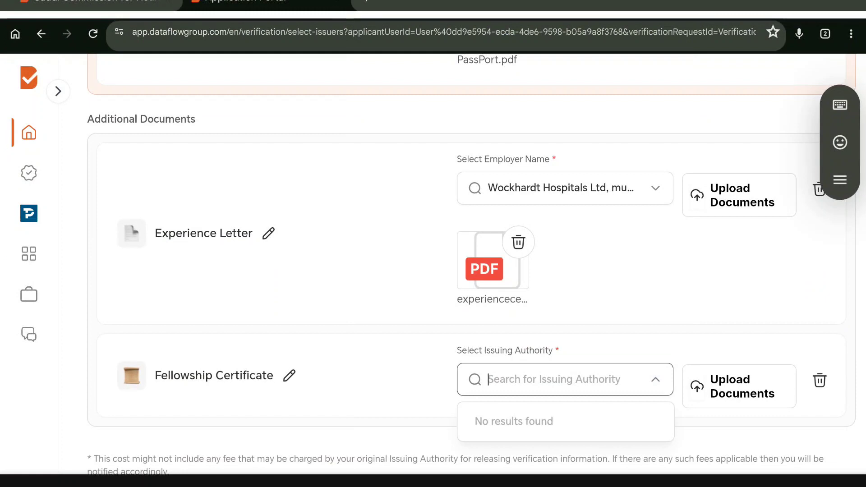
Step: Set the Fellowship Certificate issuing authority to Rajiv Gandhi University Of Health Sciences
{"action": "type", "text": "Rajiv "}
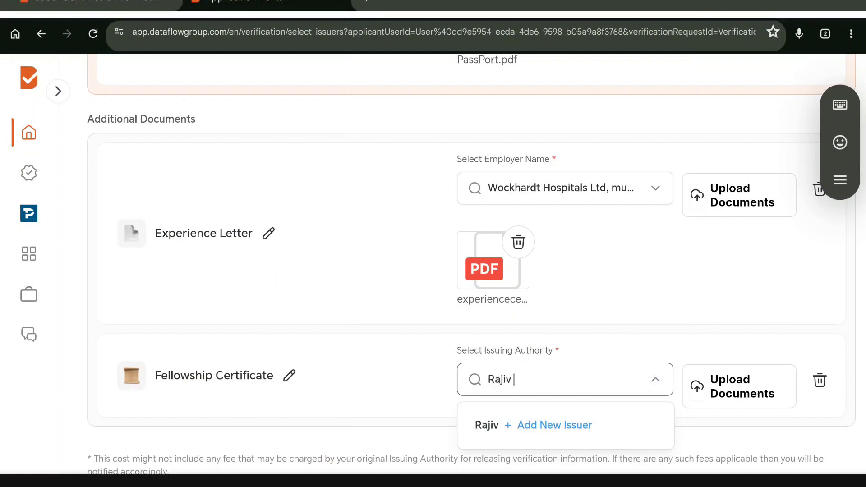
{"action": "type", "text": "Gandh"}
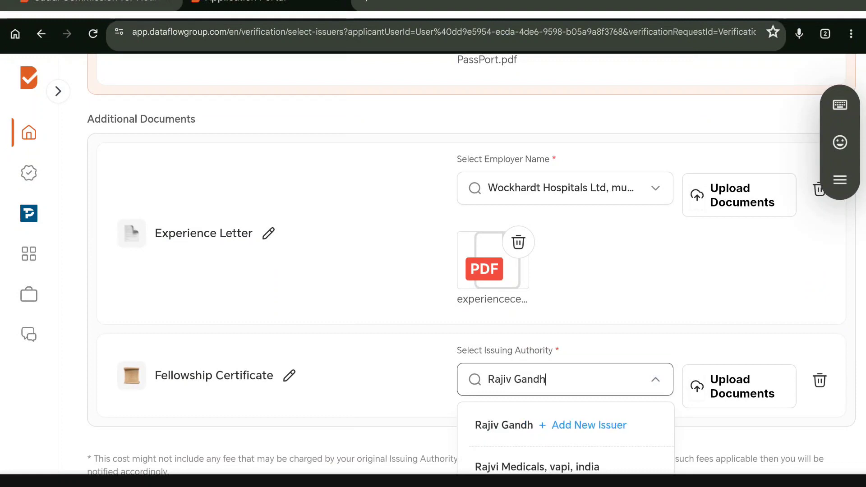
{"action": "type", "text": "i universo"}
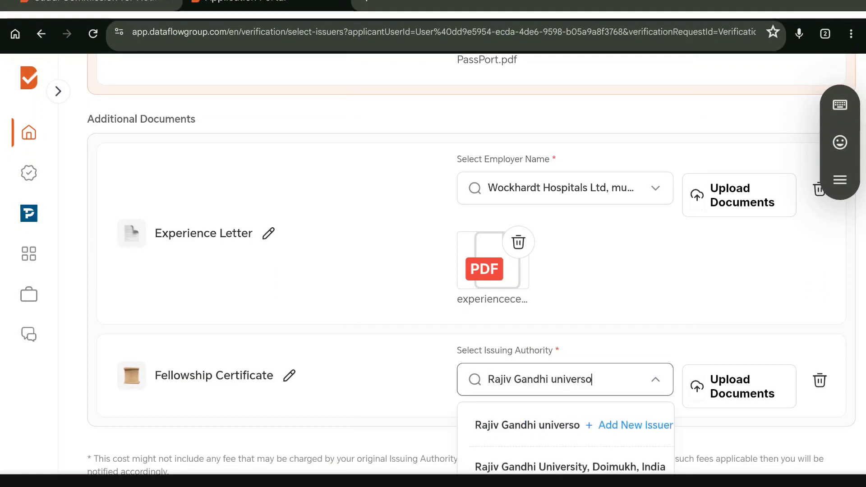
{"action": "key", "text": "BackSpace"}
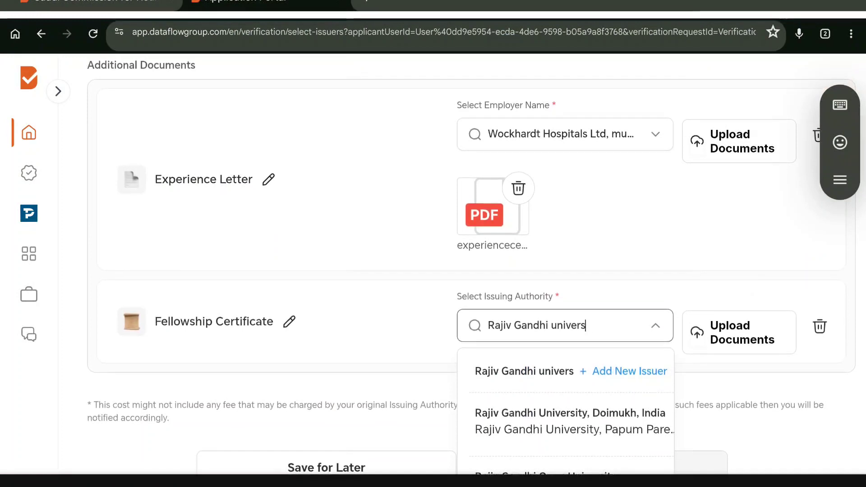
{"action": "scroll", "coordinate": [660, 357], "scroll_direction": "down", "scroll_amount": 5}
{"action": "scroll", "coordinate": [660, 357], "scroll_direction": "down", "scroll_amount": 4}
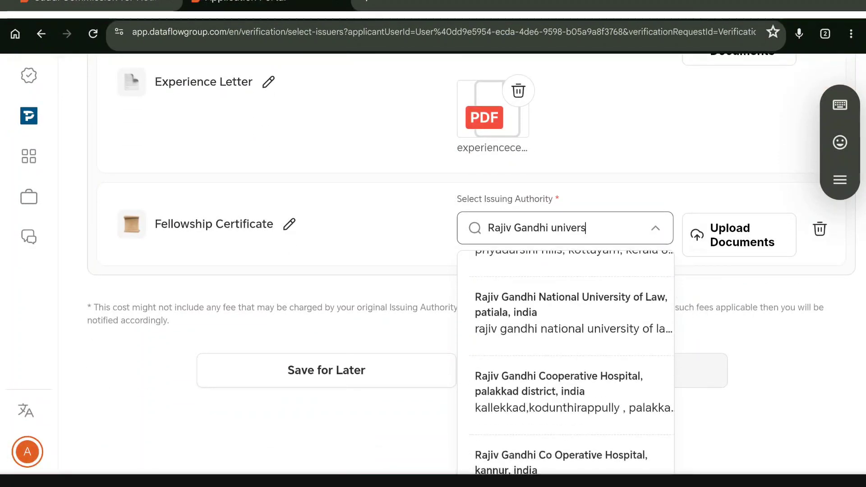
{"action": "left_click", "coordinate": [625, 441]}
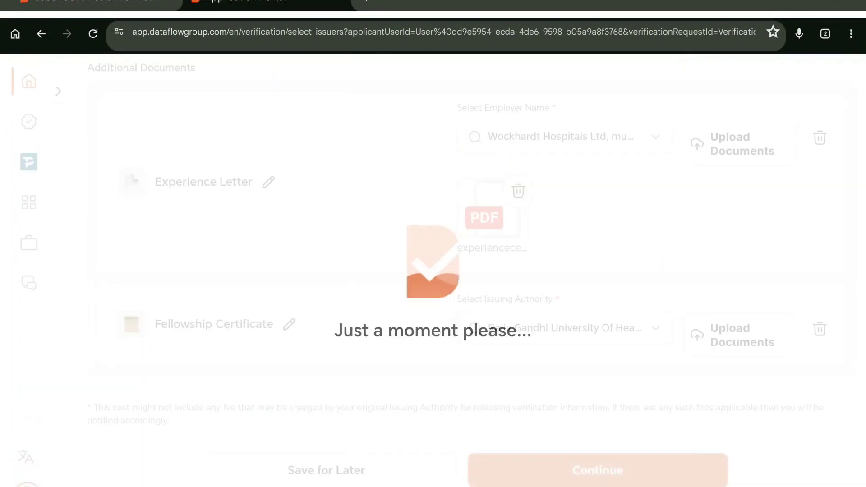
Step: Attach icc.pdf to the Fellowship Certificate and continue to the cost breakdown
{"action": "left_click", "coordinate": [740, 335]}
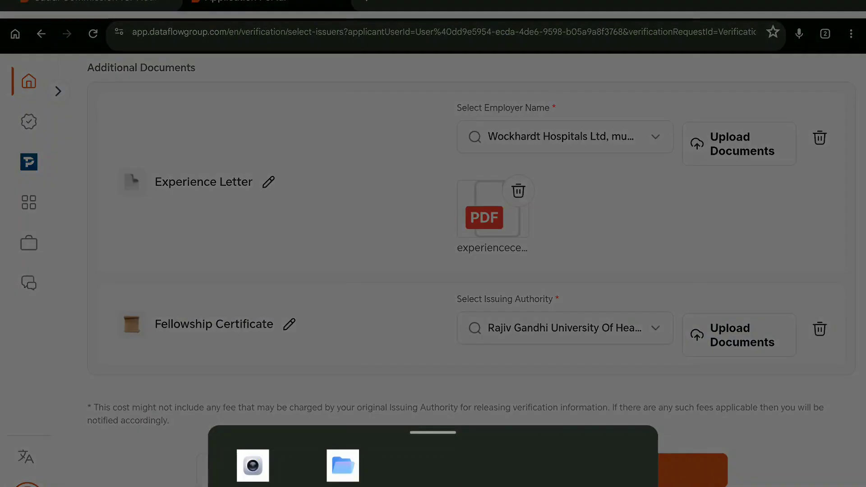
{"action": "left_click", "coordinate": [343, 465]}
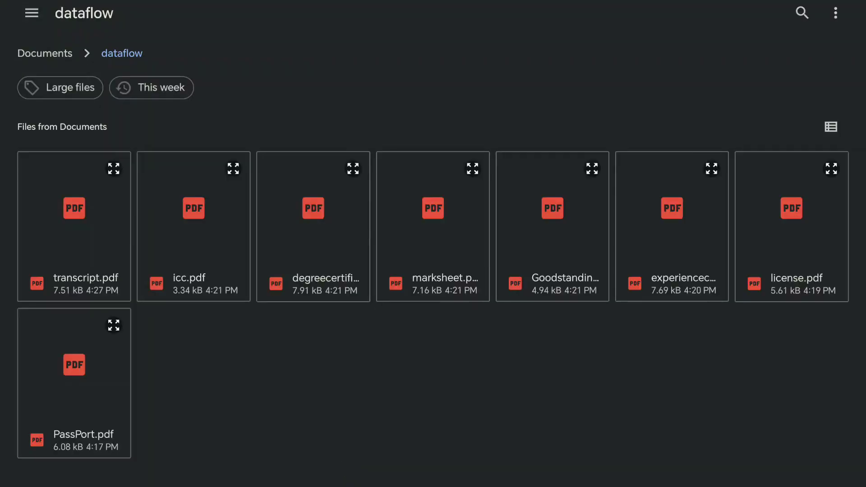
{"action": "left_click", "coordinate": [196, 253]}
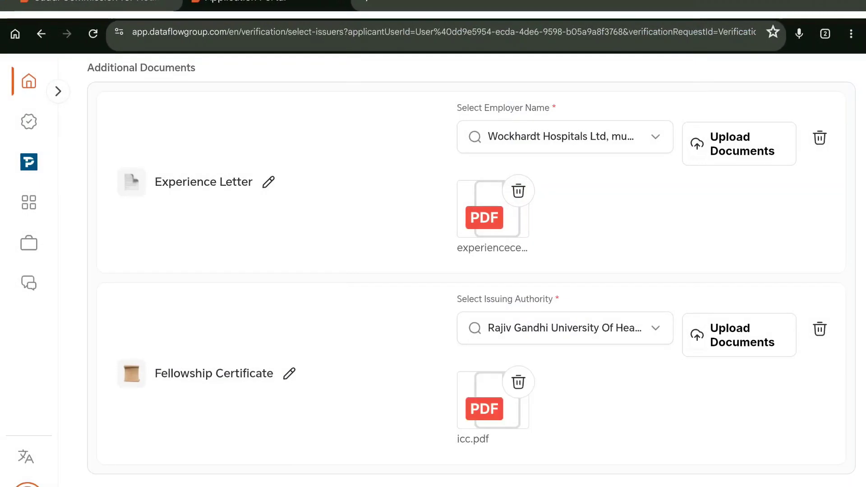
{"action": "scroll", "coordinate": [720, 422], "scroll_direction": "down", "scroll_amount": 2}
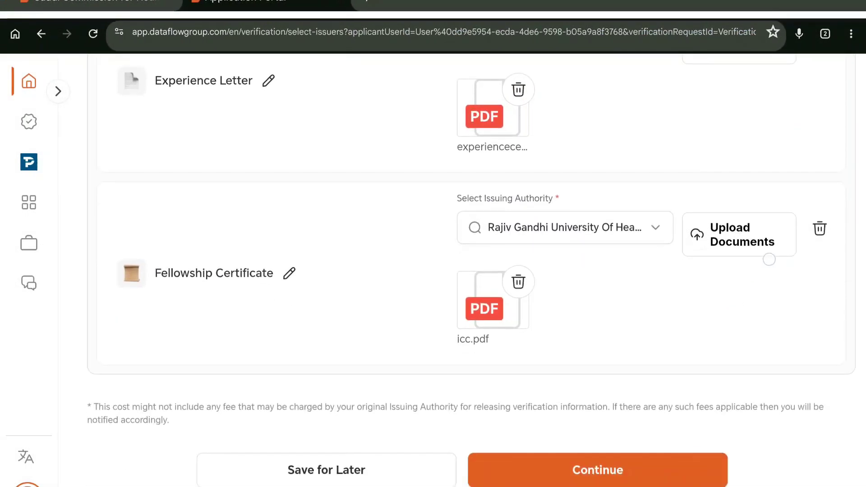
{"action": "left_click", "coordinate": [674, 472]}
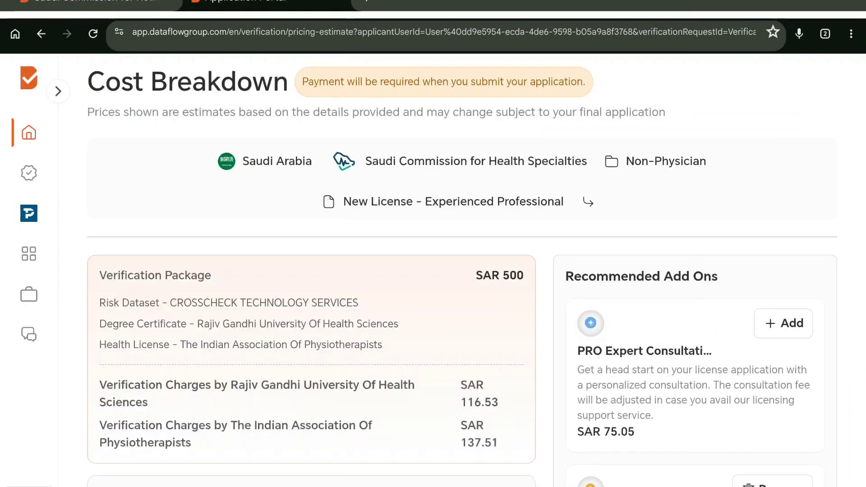
Step: Review the SAR 500 price breakdown and remove the Express Addon from the order
{"action": "scroll", "coordinate": [433, 271], "scroll_direction": "down", "scroll_amount": 4}
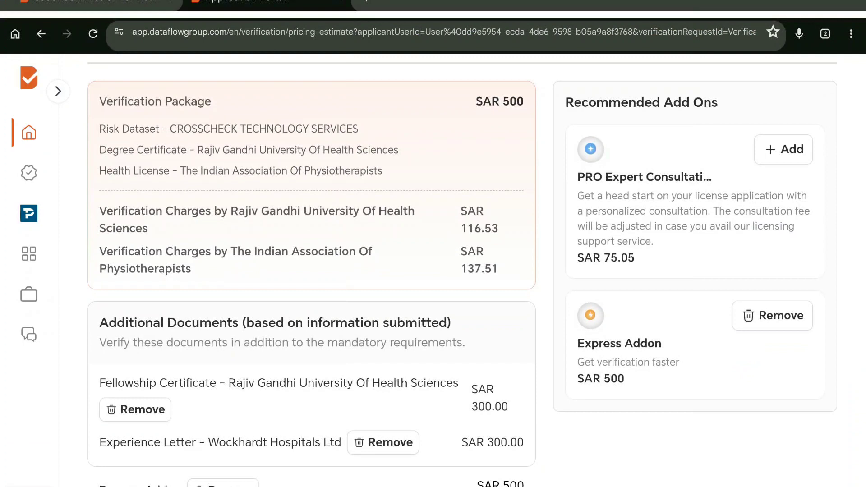
{"action": "scroll", "coordinate": [658, 261], "scroll_direction": "down", "scroll_amount": 1}
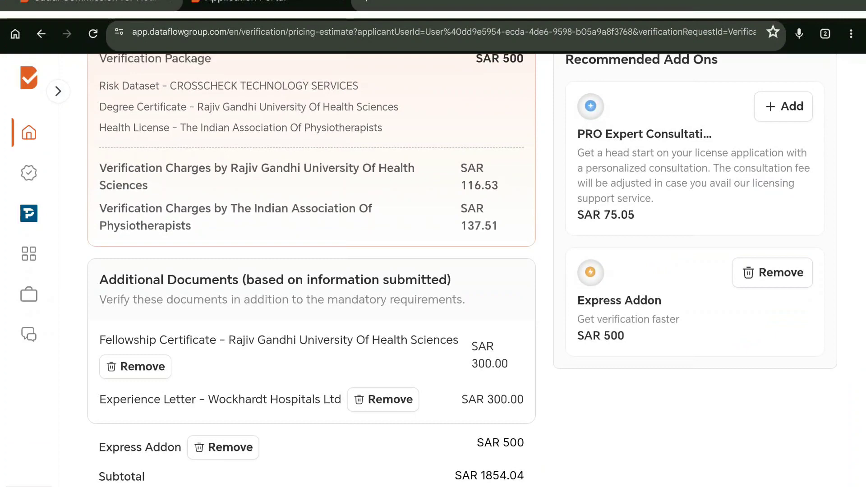
{"action": "scroll", "coordinate": [718, 288], "scroll_direction": "down", "scroll_amount": 3}
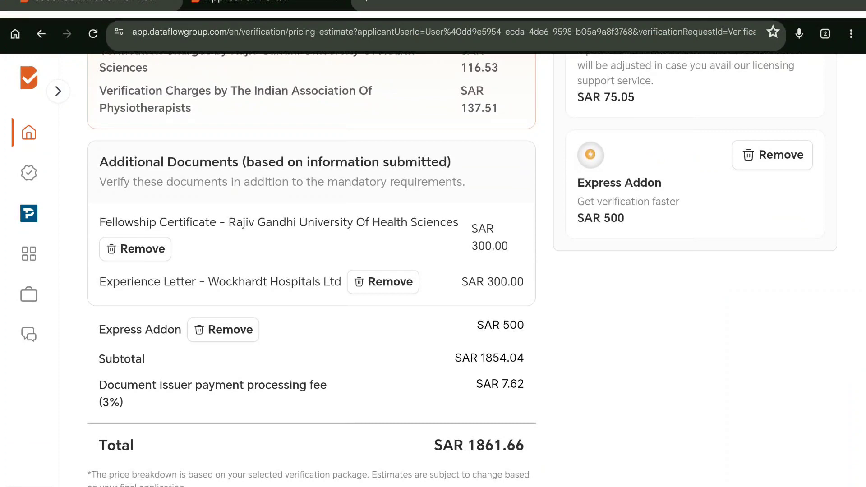
{"action": "scroll", "coordinate": [433, 253], "scroll_direction": "down", "scroll_amount": 1}
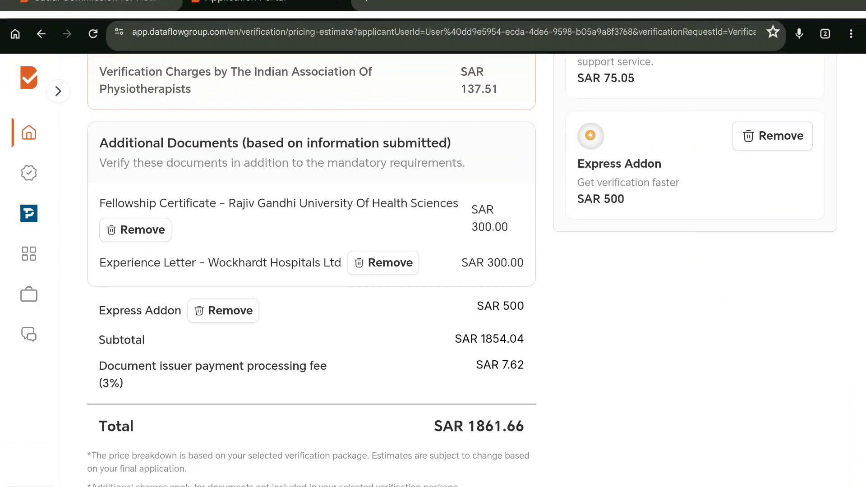
{"action": "scroll", "coordinate": [722, 246], "scroll_direction": "down", "scroll_amount": 1}
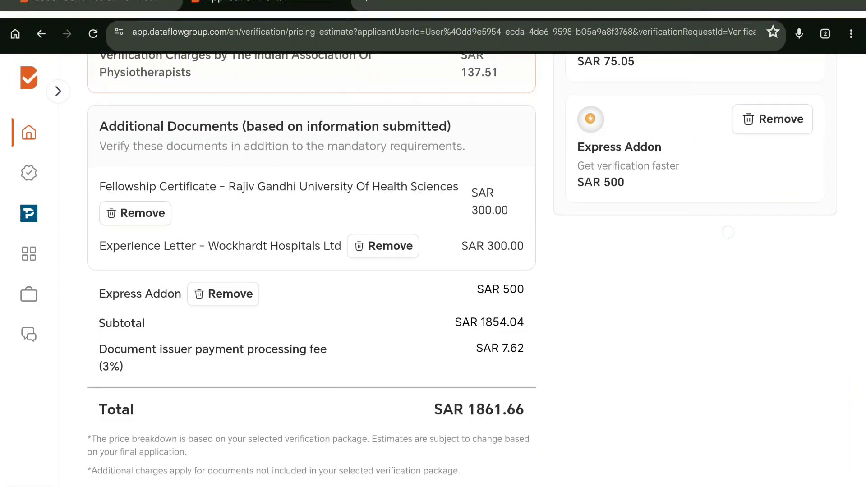
{"action": "left_click", "coordinate": [794, 121]}
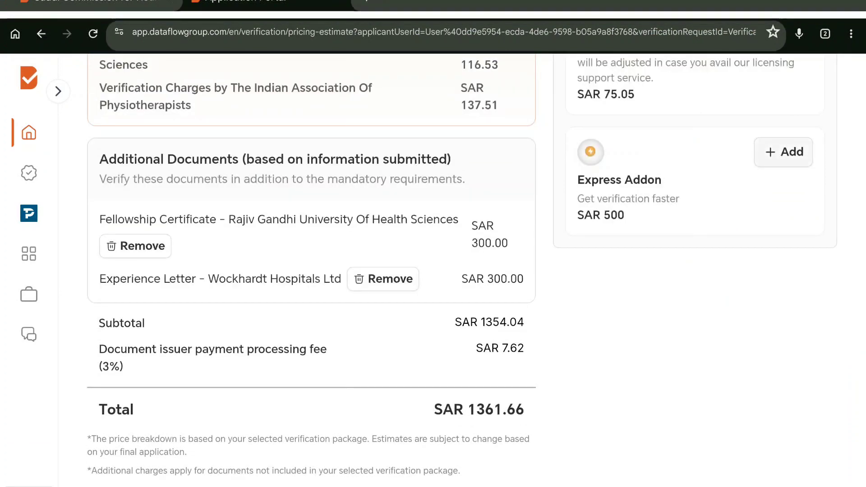
Step: Continue past the price summary to the SCFHS Required Details form
{"action": "scroll", "coordinate": [715, 373], "scroll_direction": "down", "scroll_amount": 2}
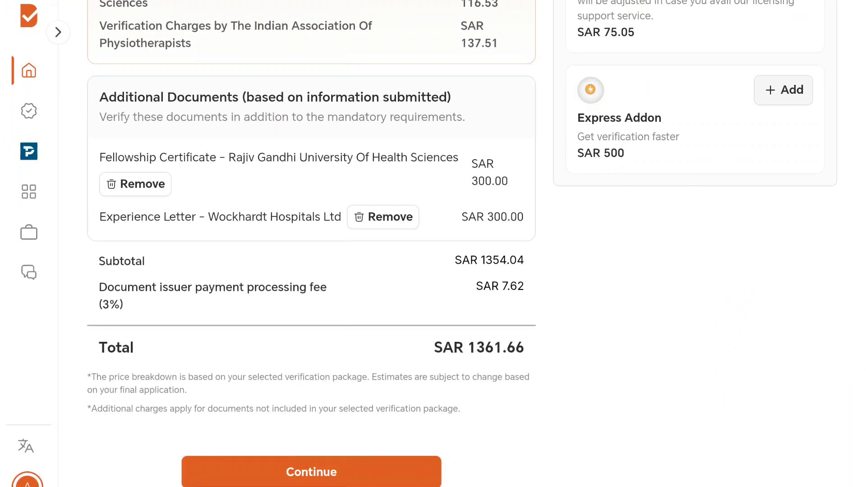
{"action": "left_click", "coordinate": [209, 479]}
{"action": "left_click", "coordinate": [301, 469]}
{"action": "left_click", "coordinate": [324, 476]}
{"action": "left_click", "coordinate": [331, 477]}
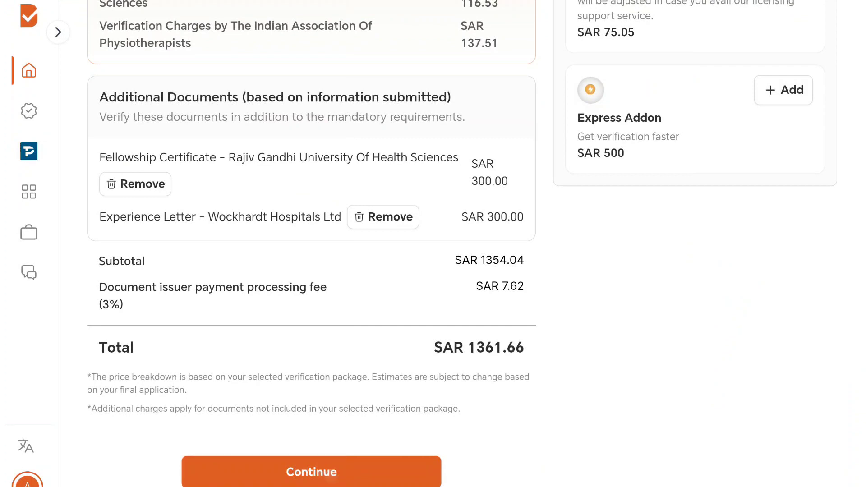
{"action": "left_click", "coordinate": [573, 274]}
{"action": "left_click", "coordinate": [310, 474]}
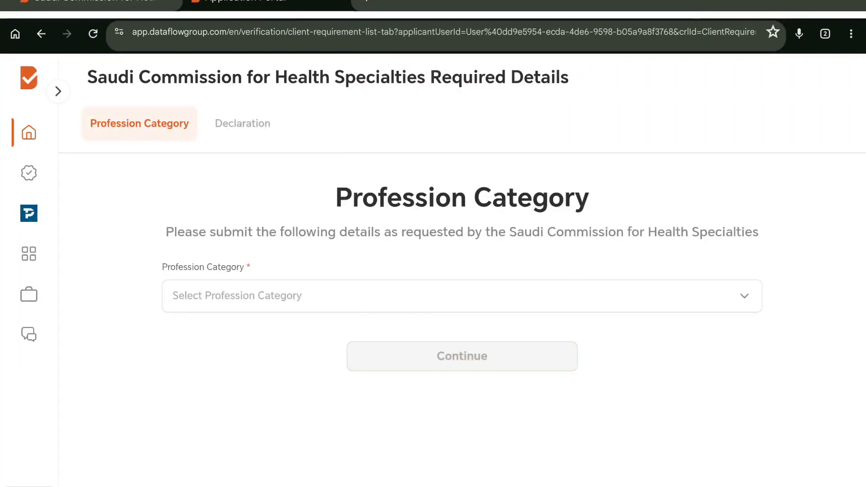
Step: Choose Allied Health as the profession category and submit it
{"action": "left_click", "coordinate": [675, 303]}
{"action": "scroll", "coordinate": [639, 329], "scroll_direction": "down", "scroll_amount": 1}
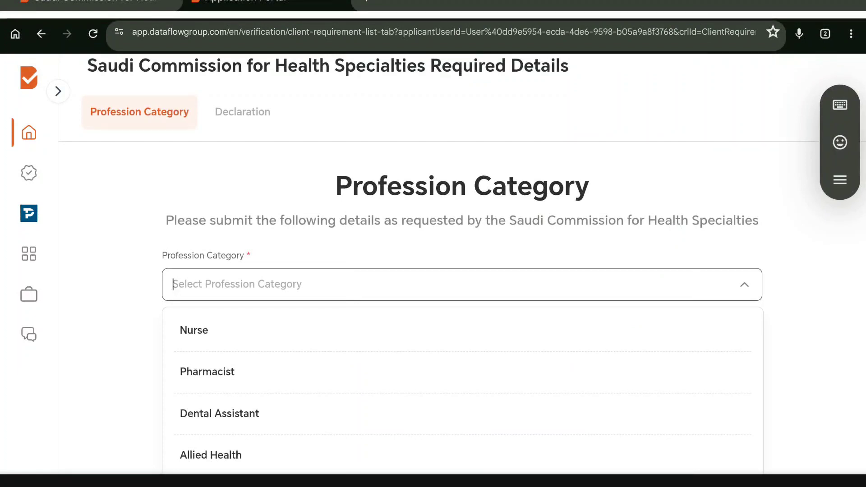
{"action": "left_click", "coordinate": [211, 455]}
{"action": "left_click", "coordinate": [466, 344]}
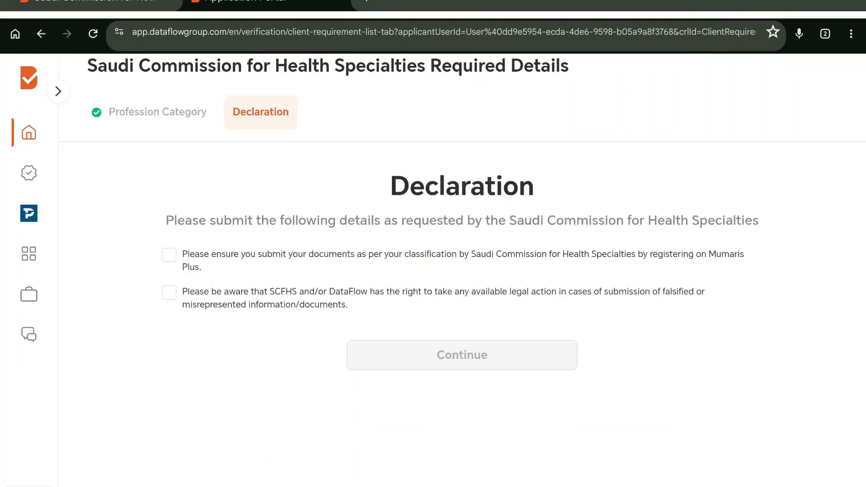
Step: Accept both declaration statements and proceed to document upload
{"action": "left_click", "coordinate": [169, 256]}
{"action": "left_click", "coordinate": [169, 293]}
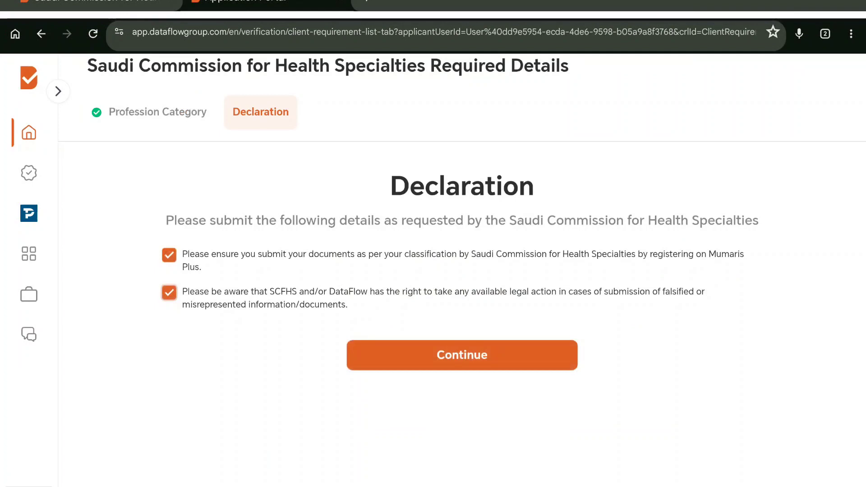
{"action": "left_click", "coordinate": [459, 356]}
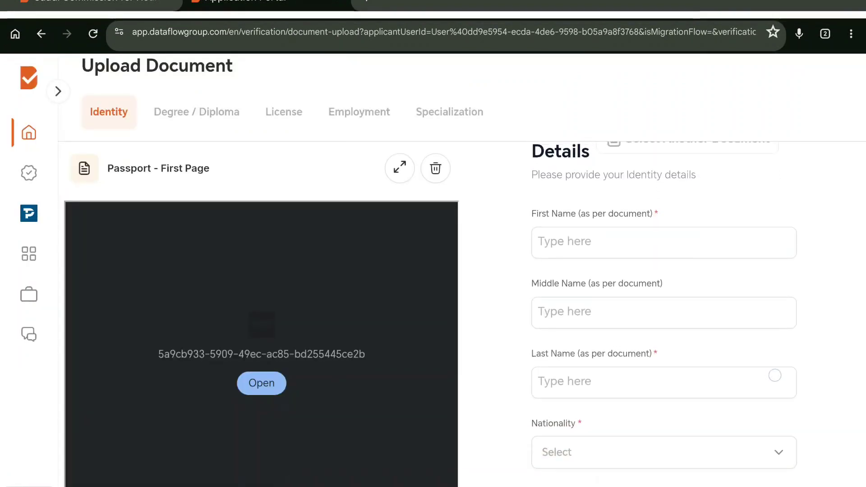
Step: Enter the applicant's first, middle and last names on the passport form
{"action": "scroll", "coordinate": [433, 271], "scroll_direction": "down", "scroll_amount": 2}
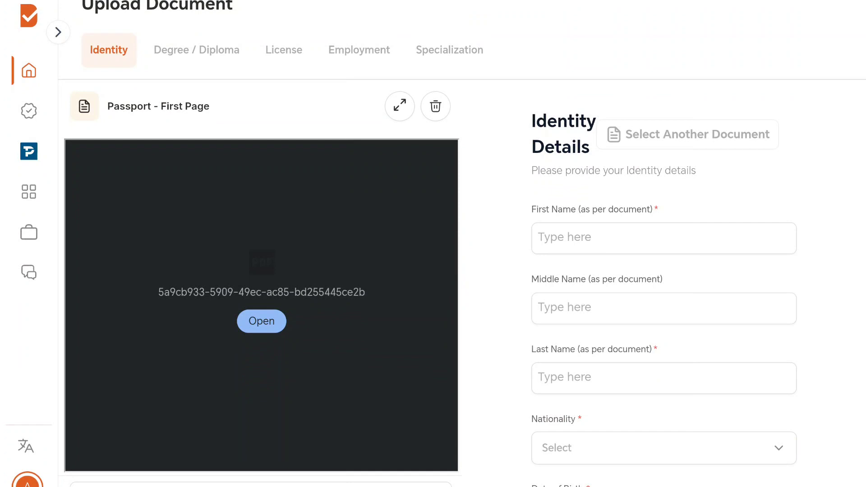
{"action": "left_click", "coordinate": [663, 239]}
{"action": "type", "text": "abc"}
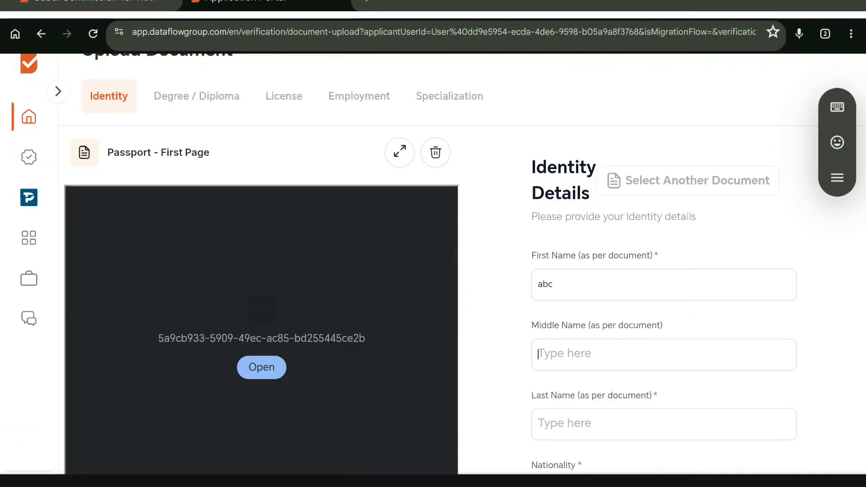
{"action": "left_click", "coordinate": [663, 355]}
{"action": "type", "text": "def"}
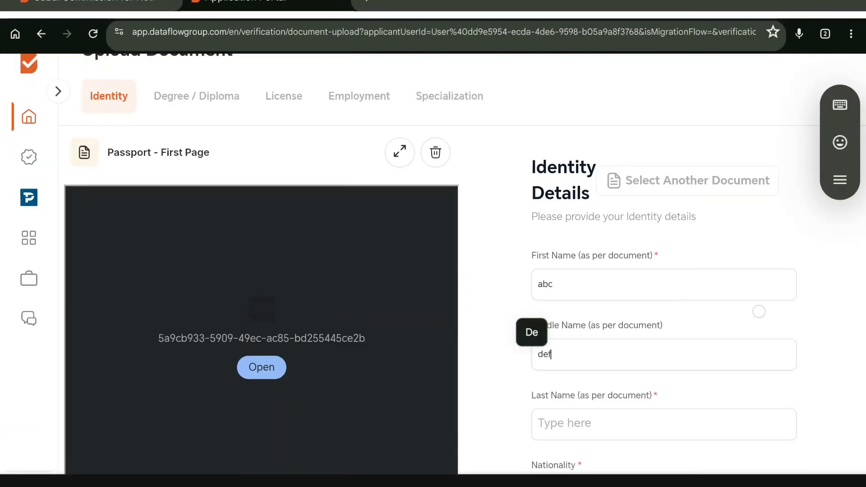
{"action": "scroll", "coordinate": [760, 323], "scroll_direction": "down", "scroll_amount": 3}
{"action": "left_click", "coordinate": [681, 299]}
{"action": "type", "text": "jhk"}
Step: Set nationality to India and date of birth to May 2, 1997
{"action": "scroll", "coordinate": [746, 230], "scroll_direction": "down", "scroll_amount": 2}
{"action": "left_click", "coordinate": [746, 260]}
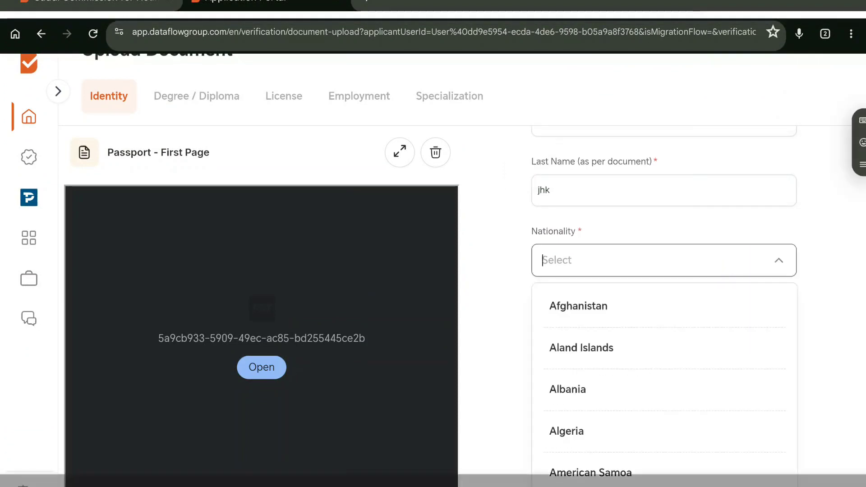
{"action": "type", "text": "i"}
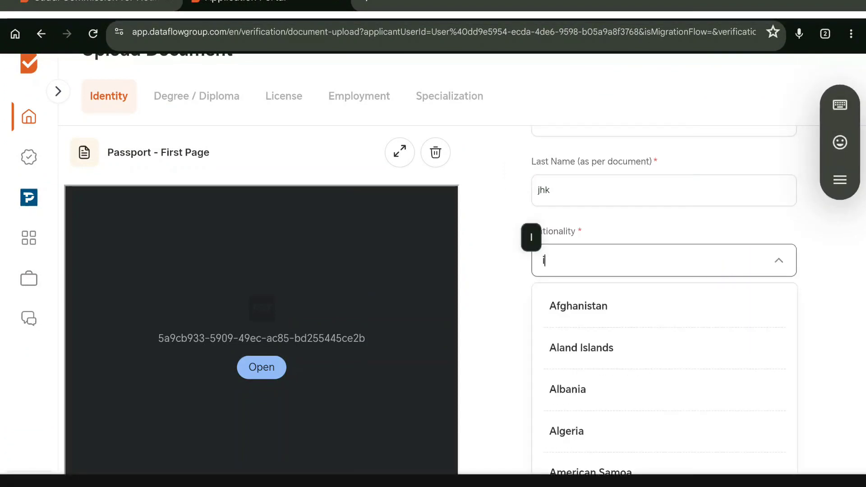
{"action": "type", "text": "nd"}
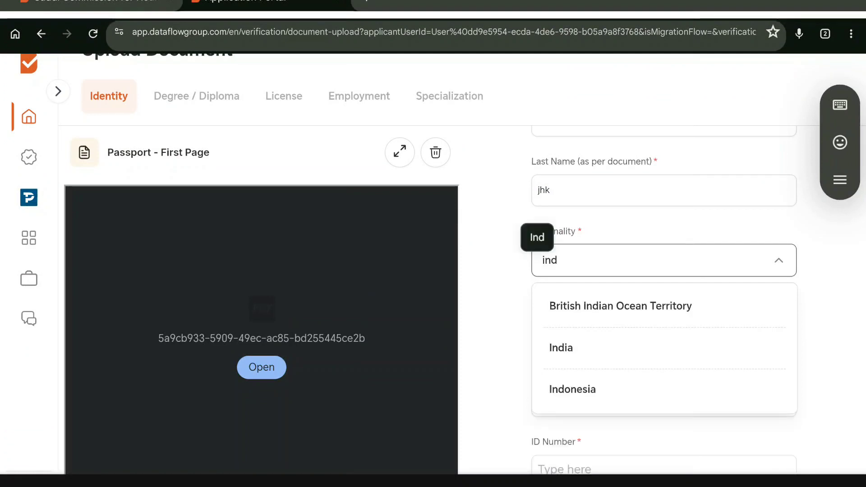
{"action": "left_click", "coordinate": [689, 350]}
{"action": "left_click", "coordinate": [677, 331]}
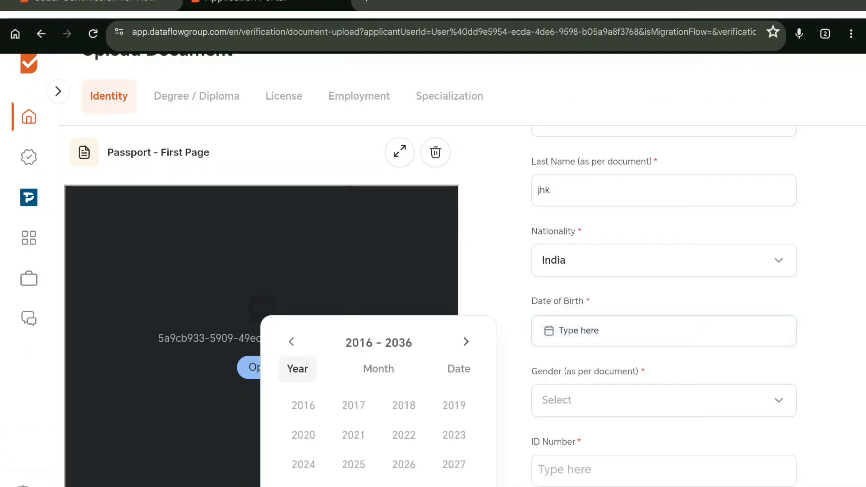
{"action": "left_click", "coordinate": [291, 342]}
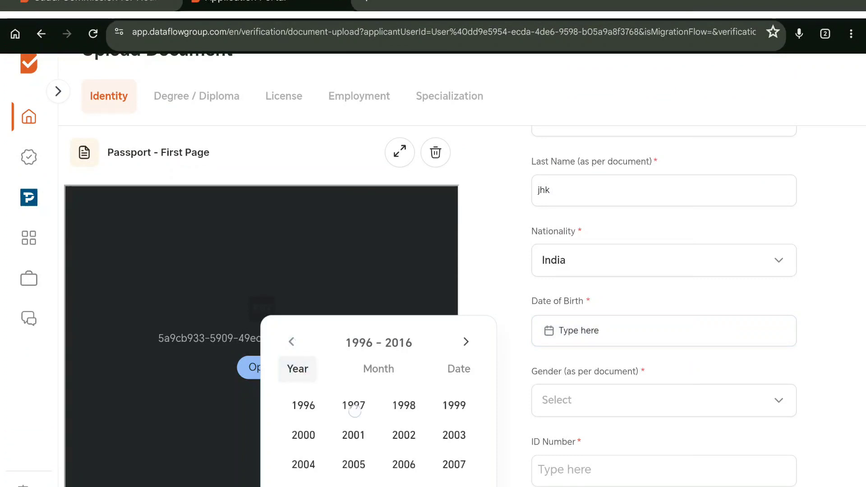
{"action": "left_click", "coordinate": [354, 405]}
{"action": "left_click", "coordinate": [575, 249]}
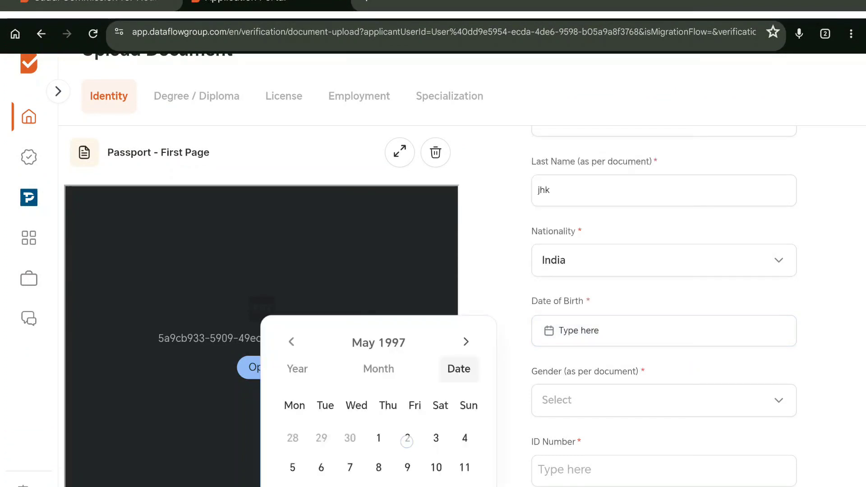
{"action": "left_click", "coordinate": [402, 439]}
Step: Set gender to Female and enter the passport ID number
{"action": "scroll", "coordinate": [779, 319], "scroll_direction": "down", "scroll_amount": 3}
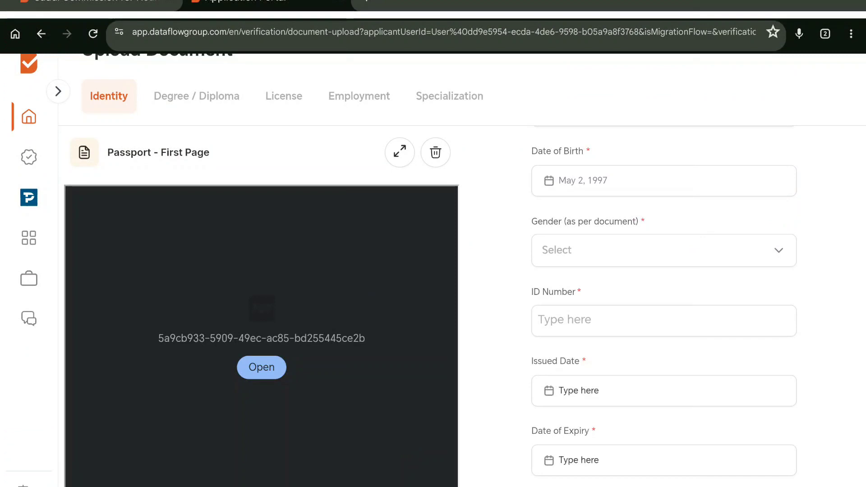
{"action": "left_click", "coordinate": [663, 250]}
{"action": "left_click", "coordinate": [731, 336]}
{"action": "left_click", "coordinate": [731, 319]}
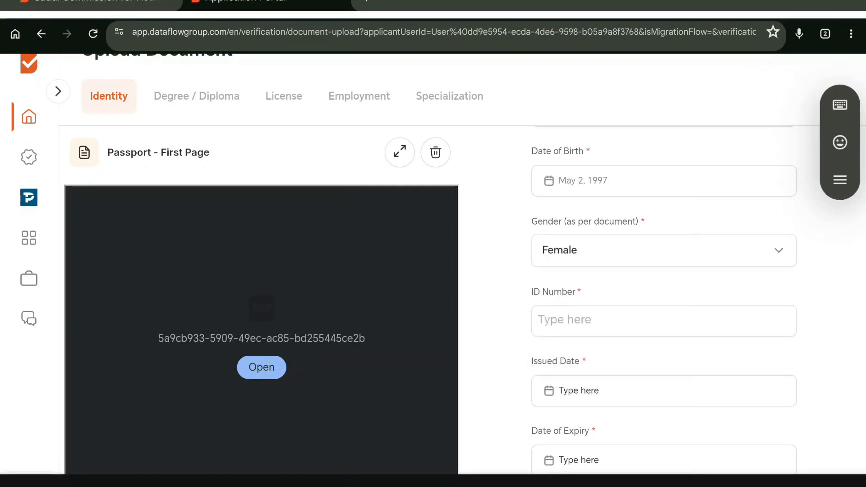
Step: Set issued date February 17, 2016 and expiry February 7, 2025, then save
{"action": "scroll", "coordinate": [771, 296], "scroll_direction": "down", "scroll_amount": 1}
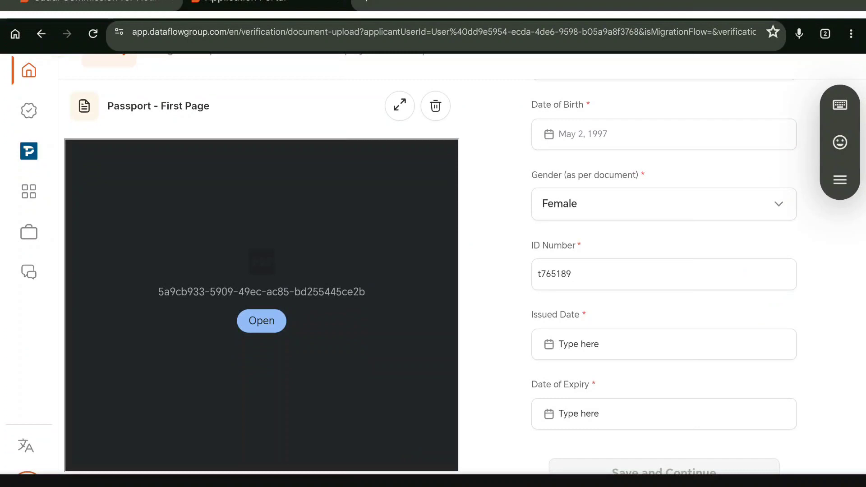
{"action": "scroll", "coordinate": [768, 300], "scroll_direction": "down", "scroll_amount": 1}
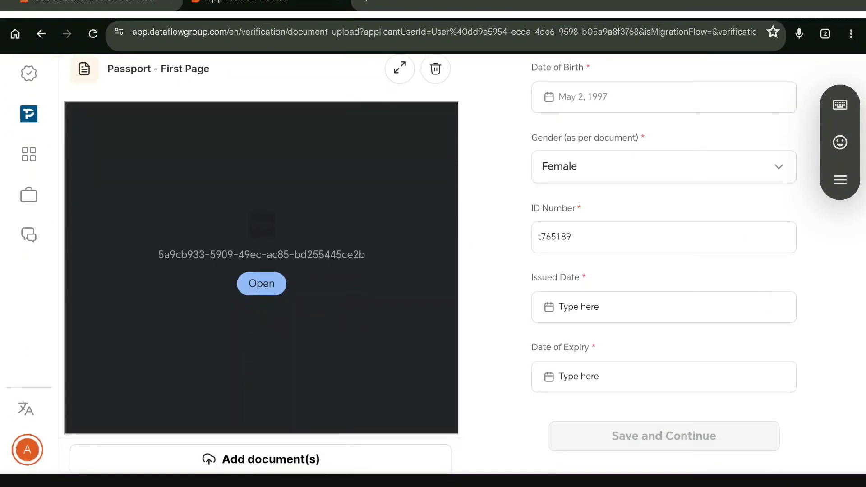
{"action": "left_click", "coordinate": [743, 316]}
{"action": "left_click", "coordinate": [582, 152]}
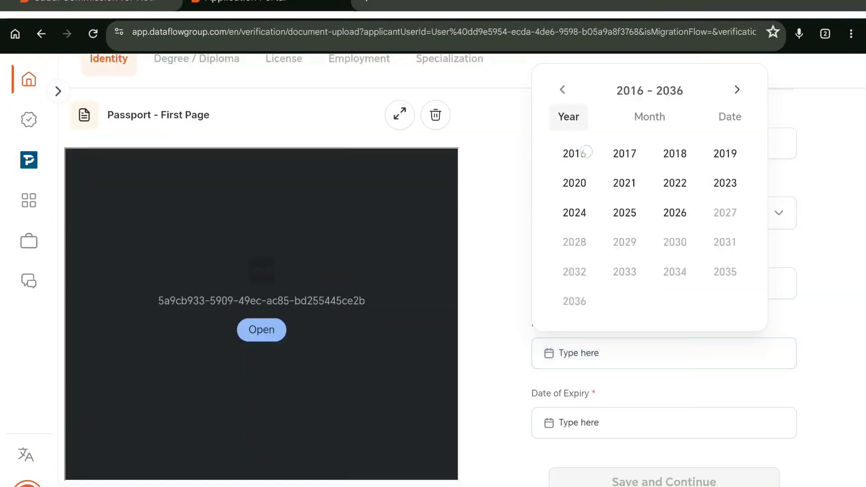
{"action": "left_click", "coordinate": [624, 242]}
{"action": "left_click", "coordinate": [615, 236]}
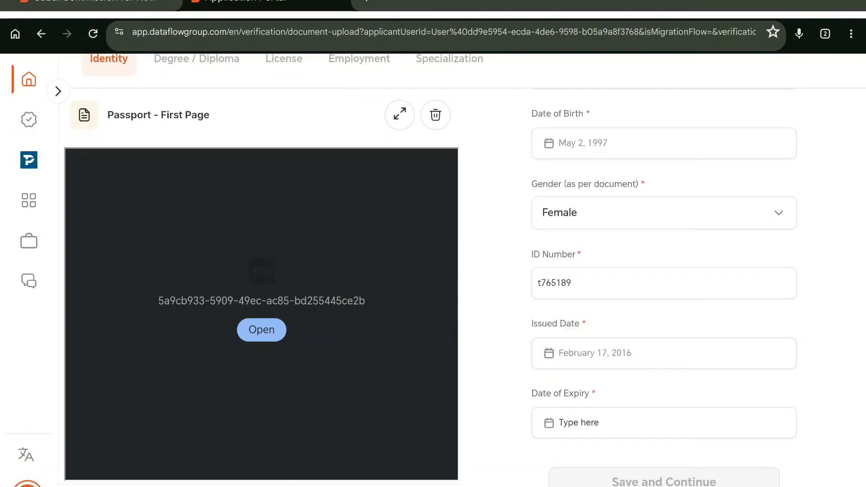
{"action": "scroll", "coordinate": [801, 272], "scroll_direction": "down", "scroll_amount": 1}
{"action": "left_click", "coordinate": [733, 416]}
{"action": "left_click", "coordinate": [675, 277]}
{"action": "left_click", "coordinate": [623, 307]}
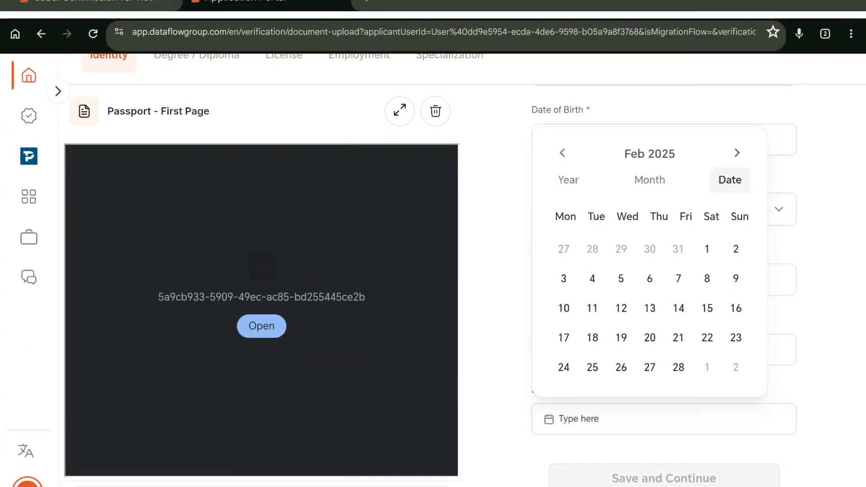
{"action": "left_click", "coordinate": [679, 278]}
{"action": "left_click", "coordinate": [672, 475]}
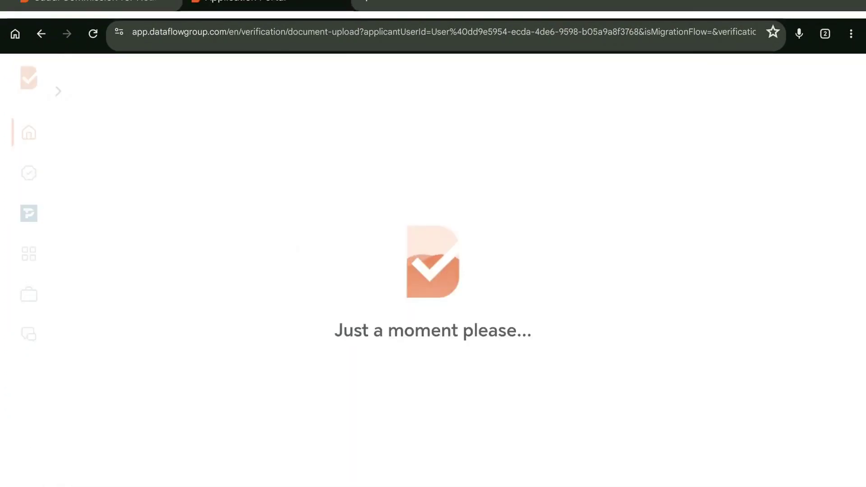
Step: Enter 'florence college' as the institution and choose Bachelors as the degree level
{"action": "scroll", "coordinate": [793, 304], "scroll_direction": "down", "scroll_amount": 3}
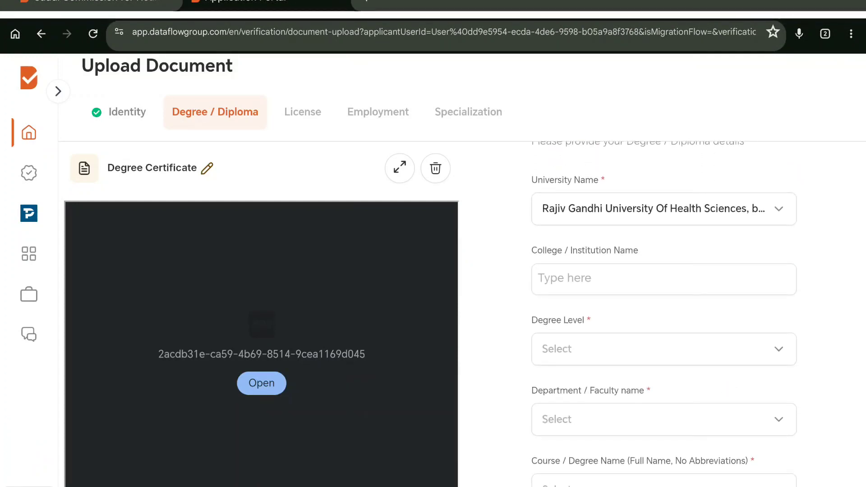
{"action": "left_click", "coordinate": [664, 279]}
{"action": "type", "text": "f"}
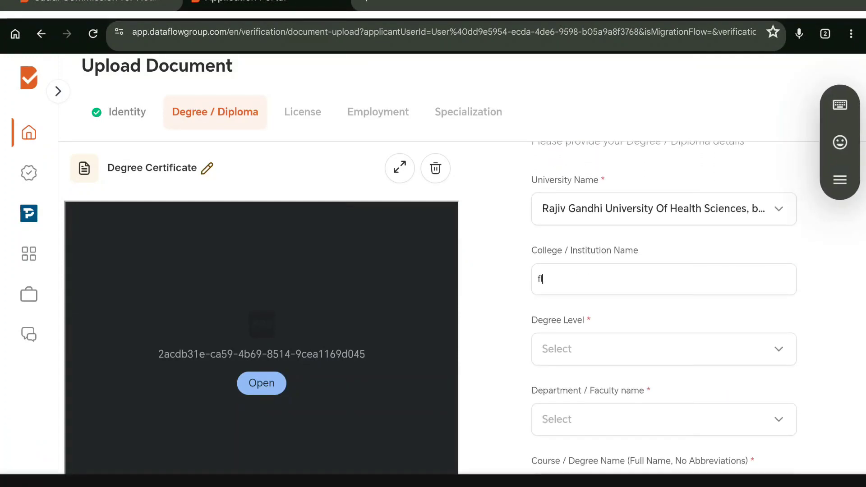
{"action": "type", "text": "lorence"}
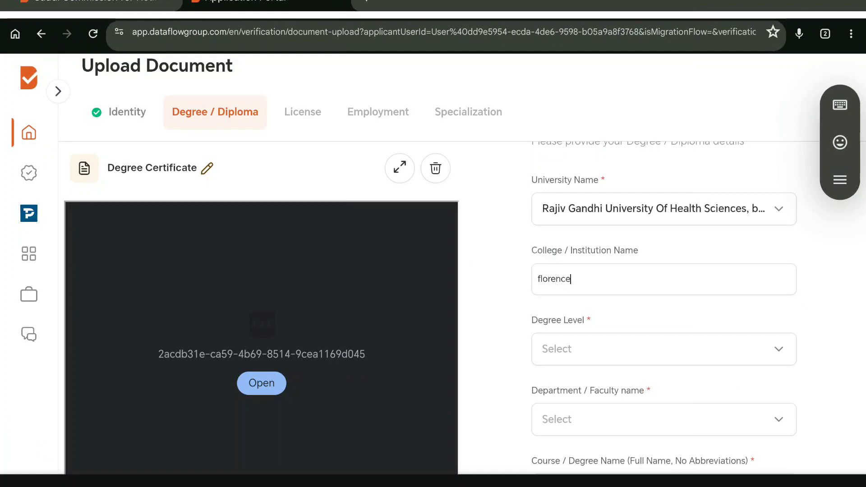
{"action": "type", "text": " college"}
{"action": "left_click", "coordinate": [715, 349]}
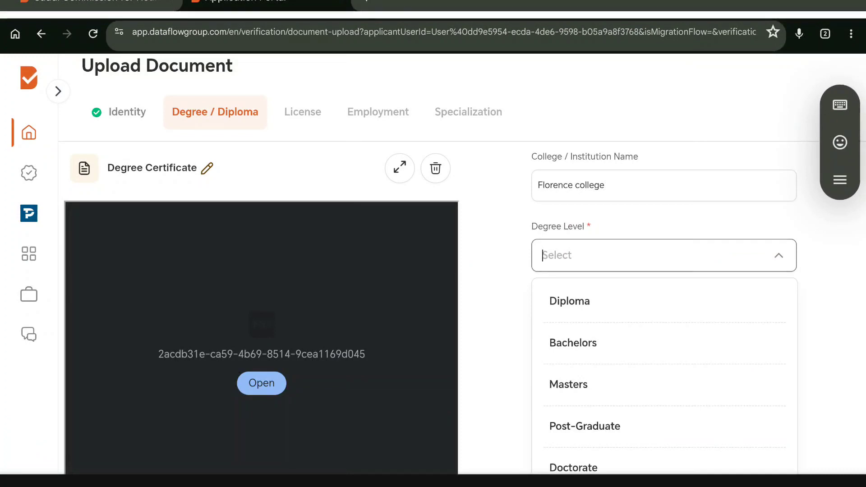
{"action": "left_click", "coordinate": [677, 350]}
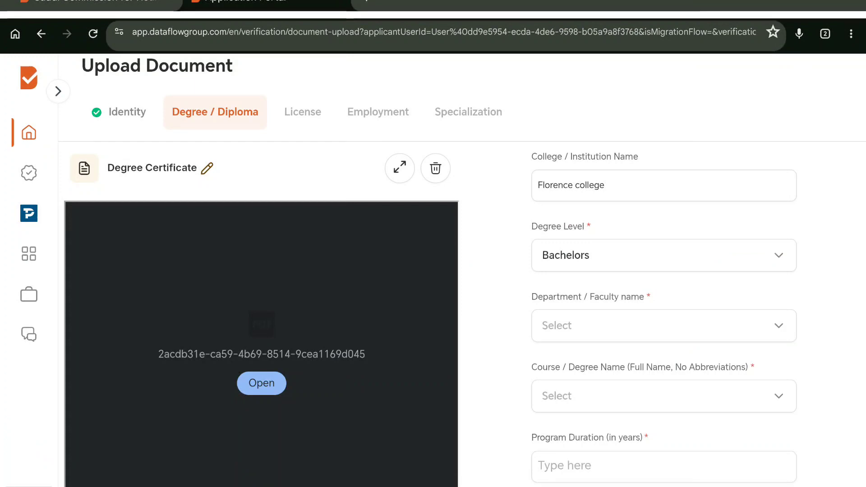
{"action": "left_click_drag", "start_coordinate": [716, 421], "coordinate": [719, 362]}
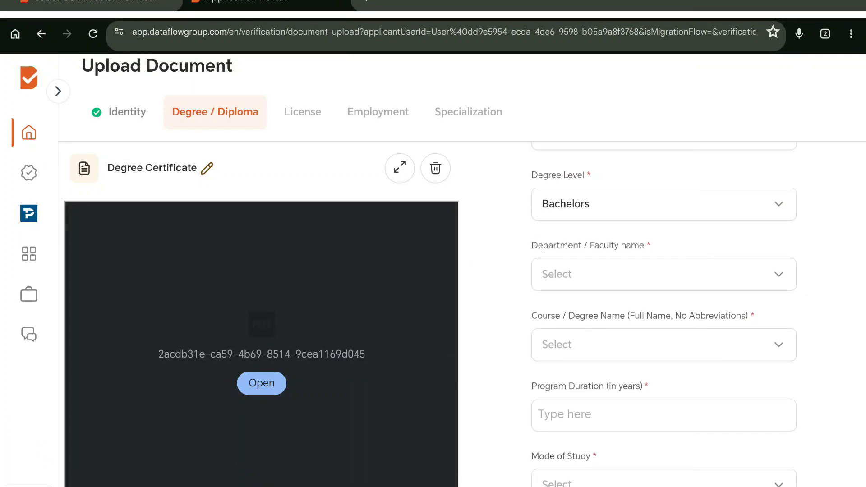
Step: Choose Allied Health as department and Bachelor of physiotherapy as the course
{"action": "left_click", "coordinate": [765, 275]}
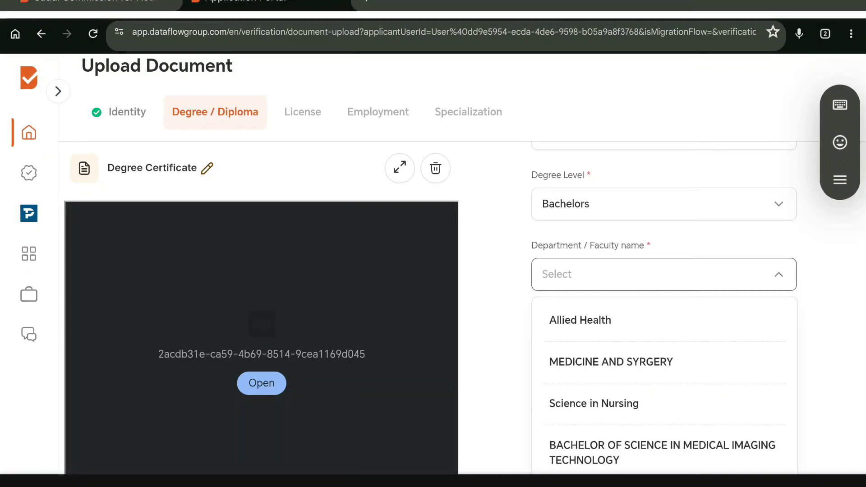
{"action": "left_click", "coordinate": [580, 320]}
{"action": "left_click_drag", "start_coordinate": [737, 404], "coordinate": [760, 336]}
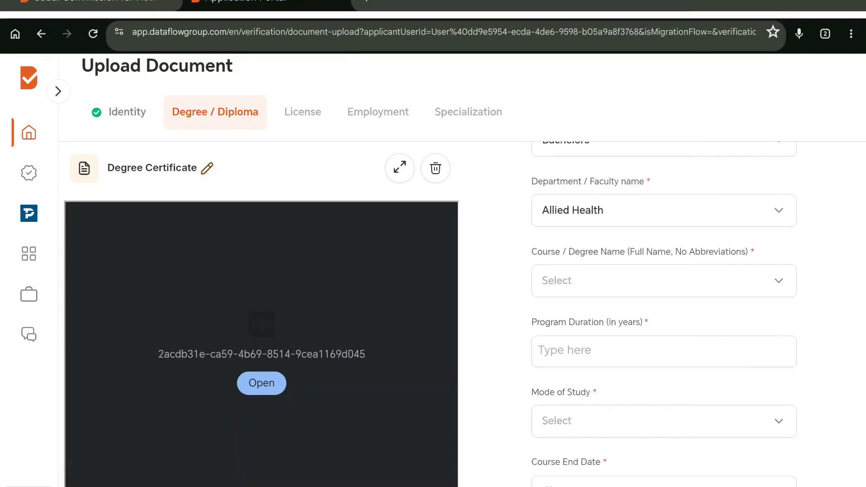
{"action": "left_click", "coordinate": [663, 281]}
{"action": "left_click", "coordinate": [650, 369]}
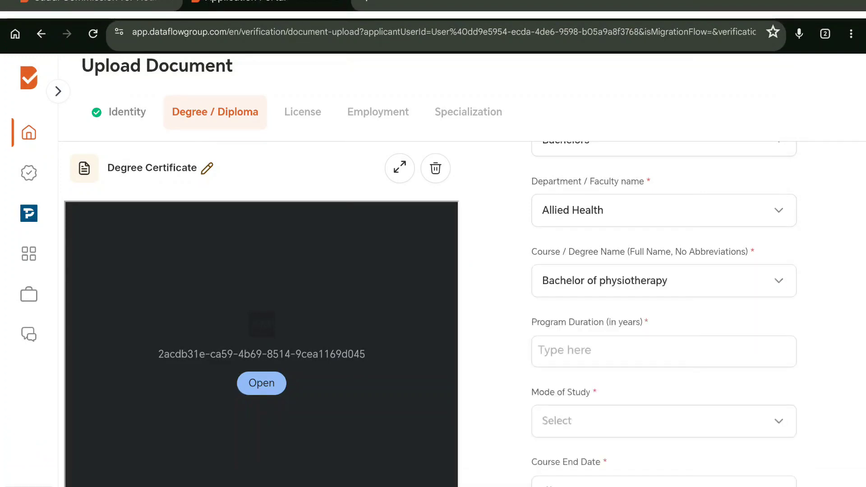
Step: Set duration to 4 years, mode Full Time, and course end date May 2017
{"action": "left_click", "coordinate": [750, 352]}
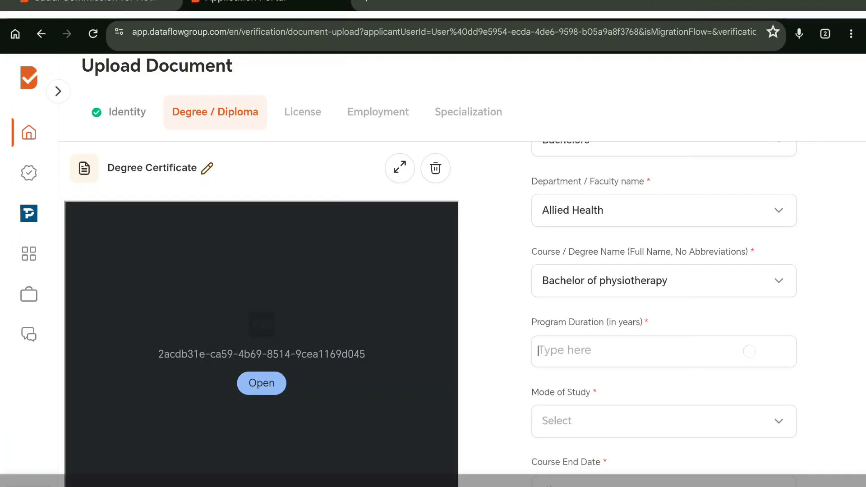
{"action": "type", "text": "4"}
{"action": "scroll", "coordinate": [664, 316], "scroll_direction": "down", "scroll_amount": 2}
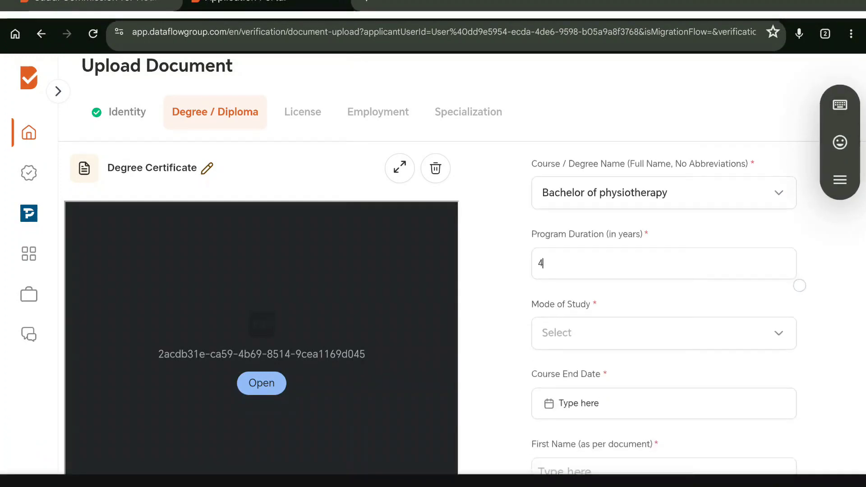
{"action": "left_click", "coordinate": [664, 333]}
{"action": "scroll", "coordinate": [664, 406], "scroll_direction": "down", "scroll_amount": 2}
{"action": "scroll", "coordinate": [663, 406], "scroll_direction": "down", "scroll_amount": 1}
{"action": "left_click", "coordinate": [570, 383]}
{"action": "scroll", "coordinate": [753, 437], "scroll_direction": "down", "scroll_amount": 2}
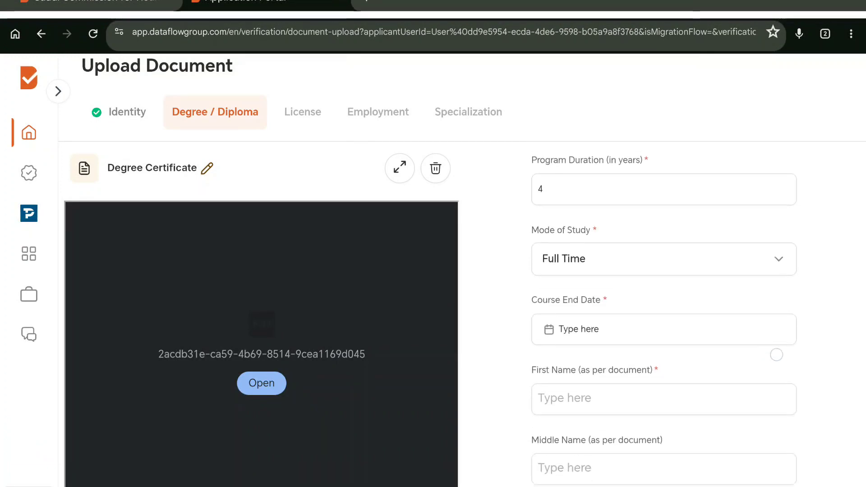
{"action": "left_click", "coordinate": [739, 332]}
{"action": "left_click", "coordinate": [354, 400]}
{"action": "left_click", "coordinate": [575, 244]}
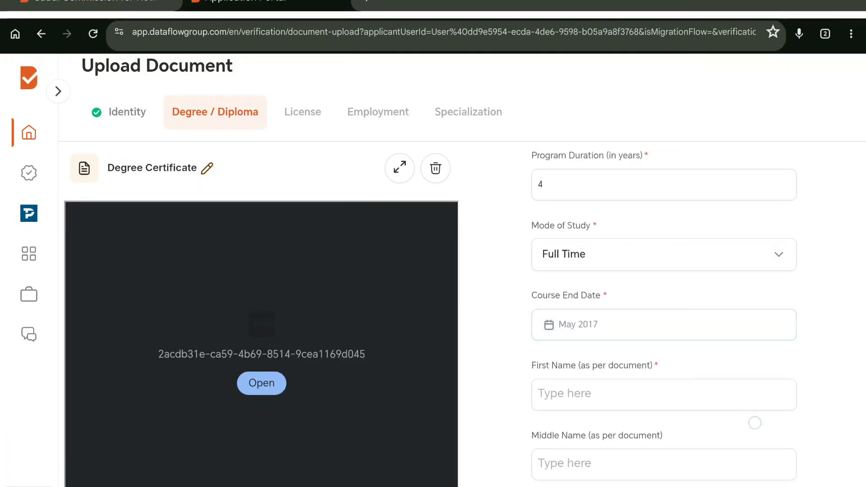
Step: Fill in the first, middle and last names, acknowledge the requirements, and save
{"action": "scroll", "coordinate": [755, 423], "scroll_direction": "down", "scroll_amount": 2}
{"action": "left_click", "coordinate": [752, 323]}
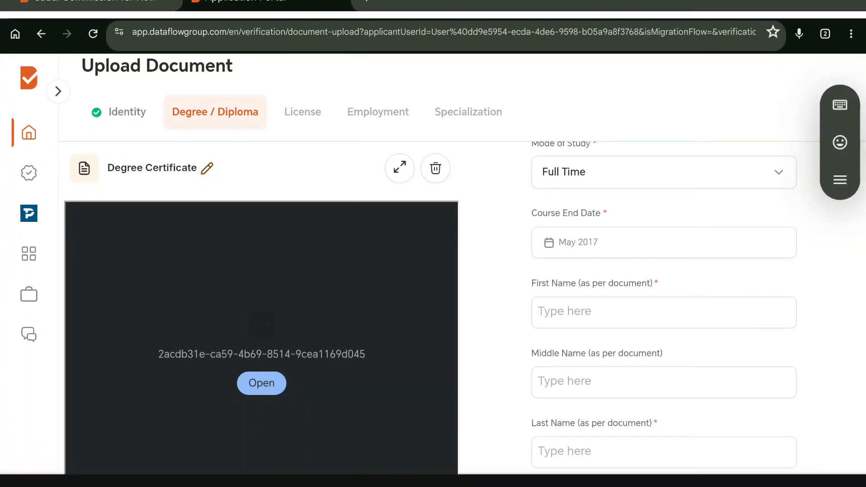
{"action": "type", "text": "abc"}
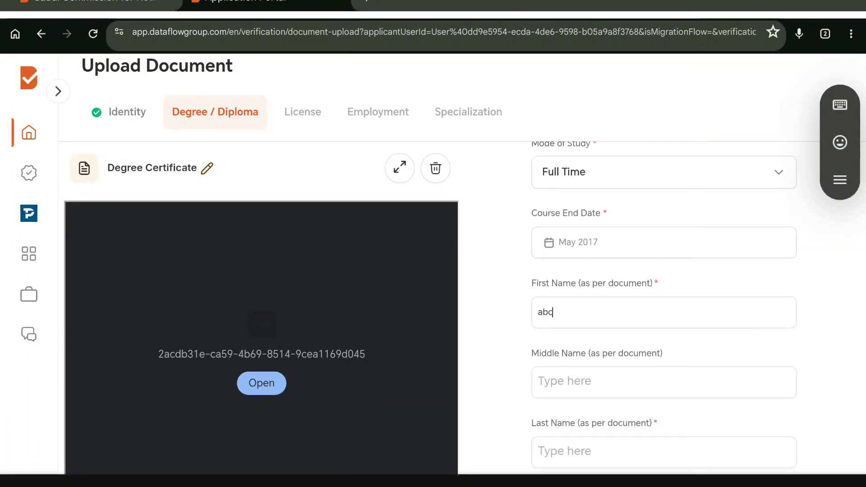
{"action": "scroll", "coordinate": [664, 315], "scroll_direction": "down", "scroll_amount": 2}
{"action": "left_click", "coordinate": [663, 276]}
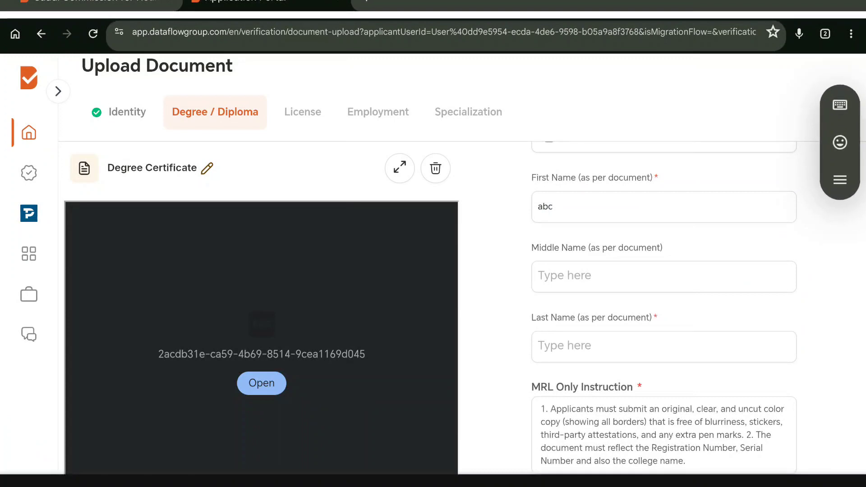
{"action": "type", "text": "def"}
{"action": "left_click", "coordinate": [664, 346]}
{"action": "type", "text": "g"}
{"action": "type", "text": "hk"}
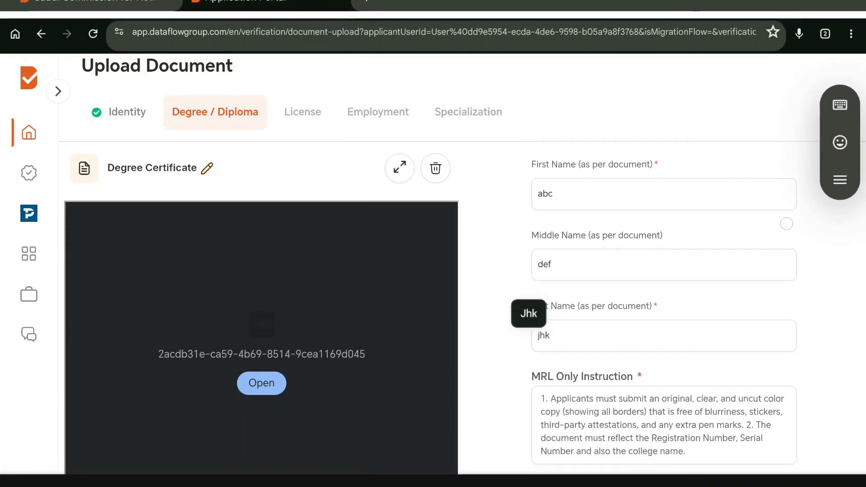
{"action": "scroll", "coordinate": [433, 270], "scroll_direction": "down", "scroll_amount": 2}
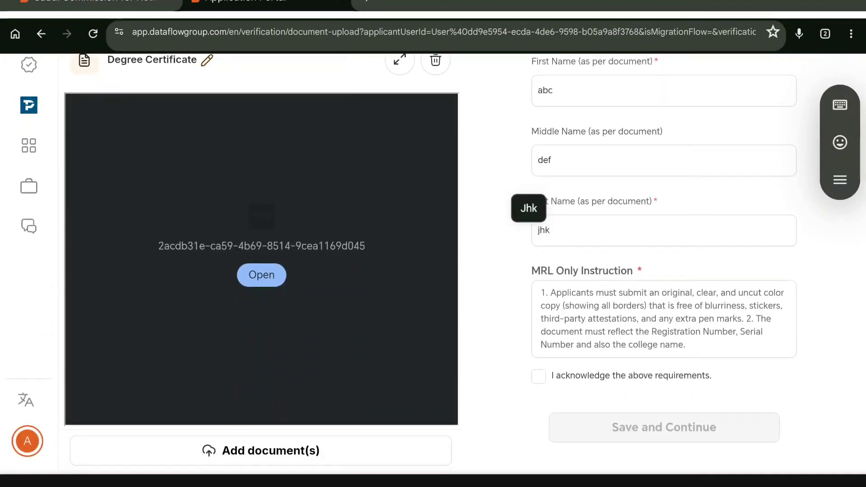
{"action": "left_click", "coordinate": [539, 376]}
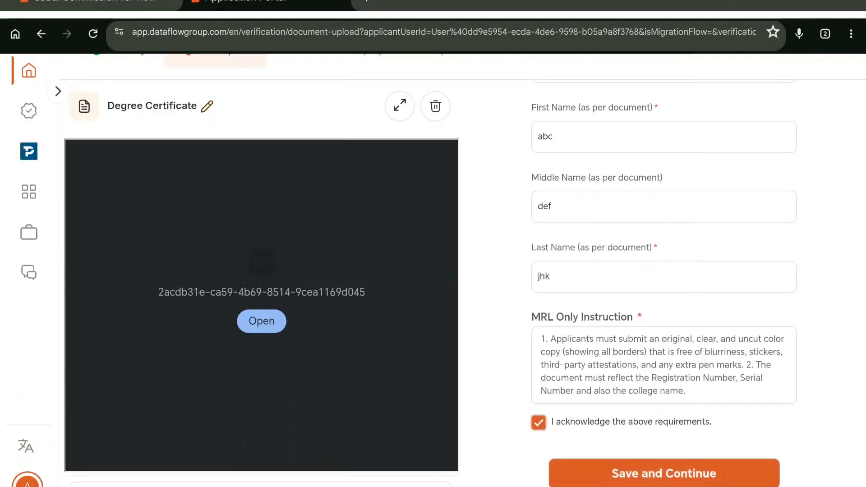
{"action": "left_click", "coordinate": [664, 473]}
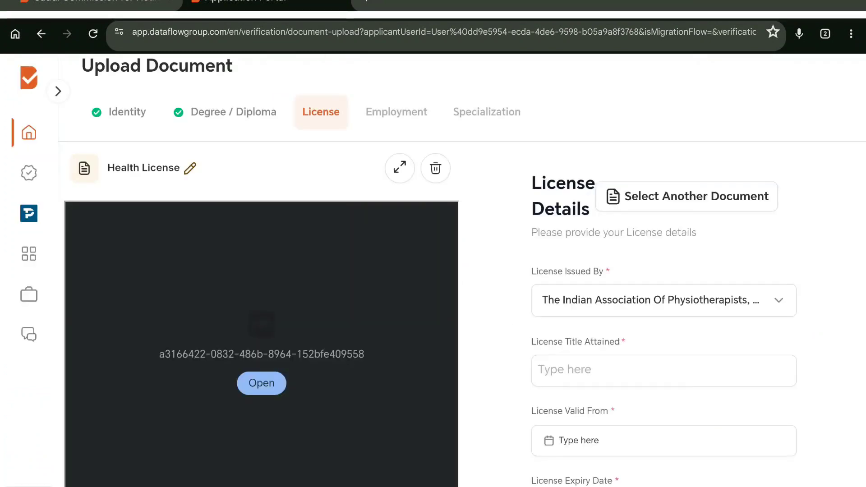
Step: Enter 'Physiotherapist' as license title, valid from January 1, 2017
{"action": "left_click", "coordinate": [785, 379]}
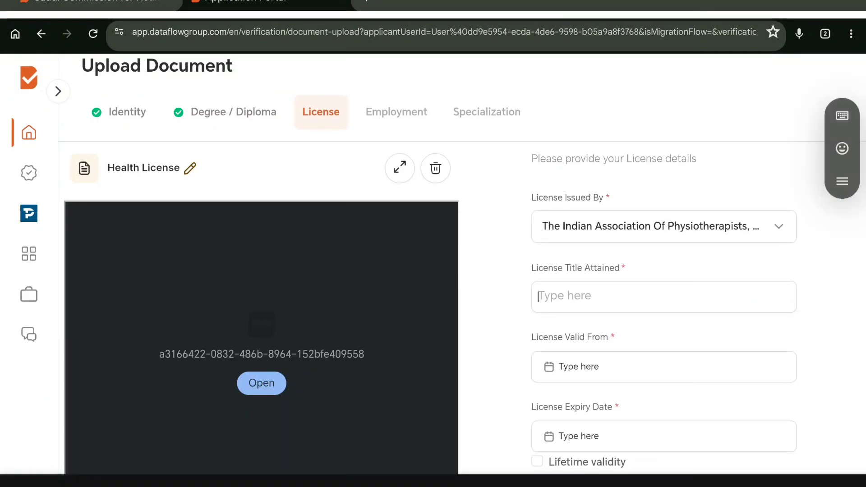
{"action": "type", "text": "Physioth"}
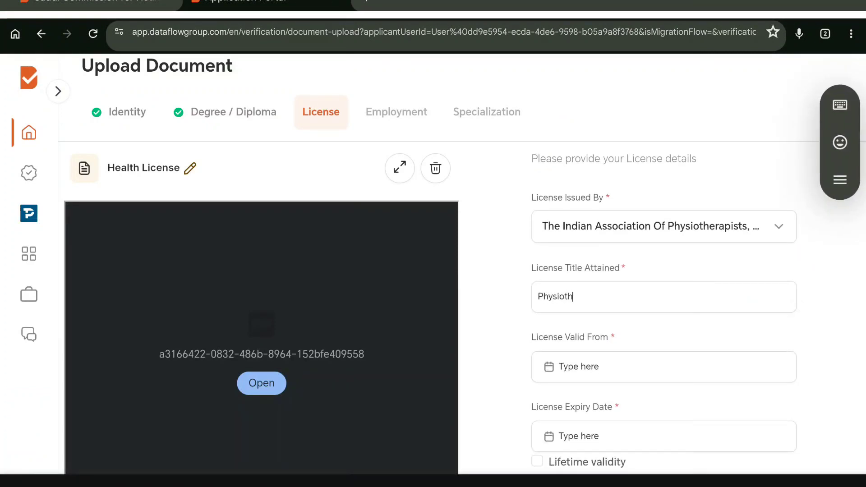
{"action": "type", "text": "erapist"}
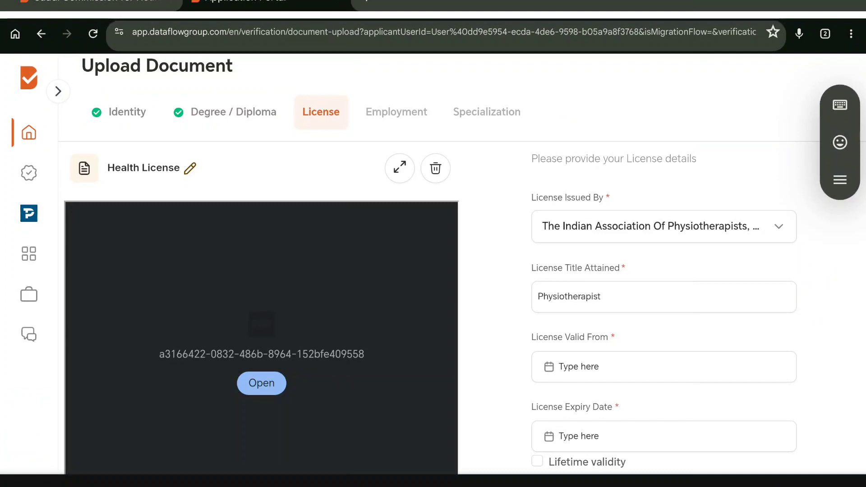
{"action": "scroll", "coordinate": [754, 308], "scroll_direction": "down", "scroll_amount": 2}
{"action": "left_click", "coordinate": [753, 308]}
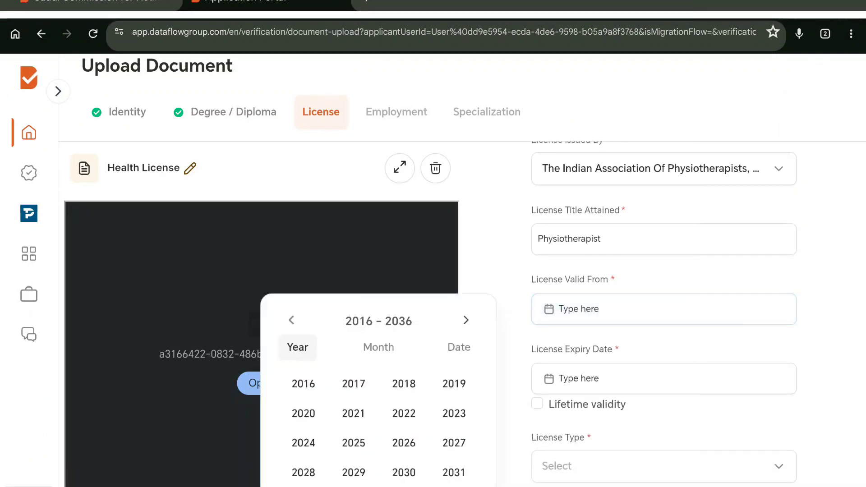
{"action": "left_click", "coordinate": [354, 384]}
{"action": "left_click", "coordinate": [574, 421]}
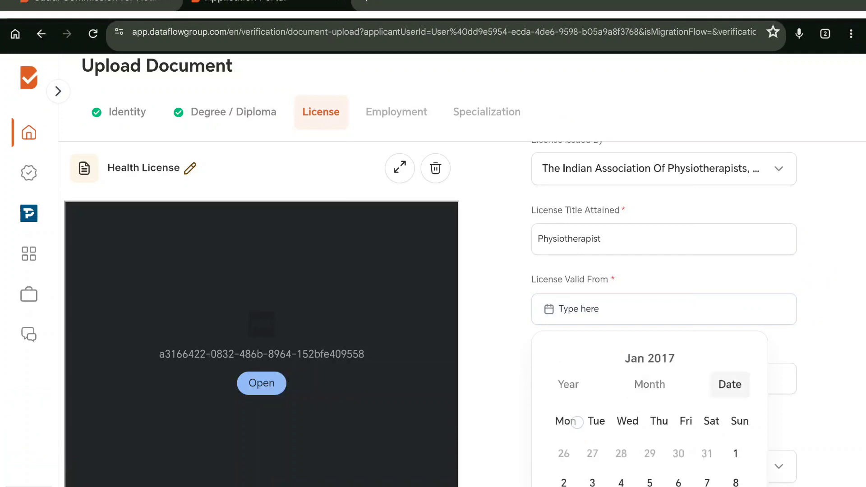
{"action": "left_click", "coordinate": [465, 416]}
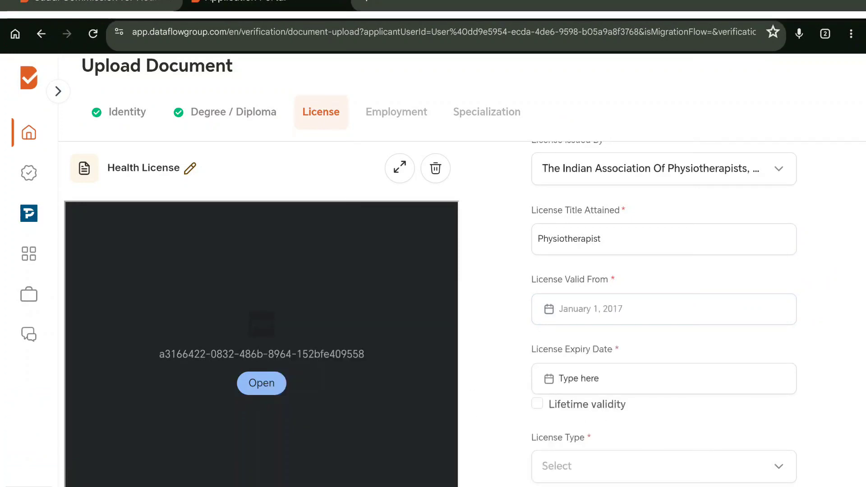
Step: Mark the license as lifetime validity with license type Lifetime
{"action": "scroll", "coordinate": [789, 325], "scroll_direction": "down", "scroll_amount": 2}
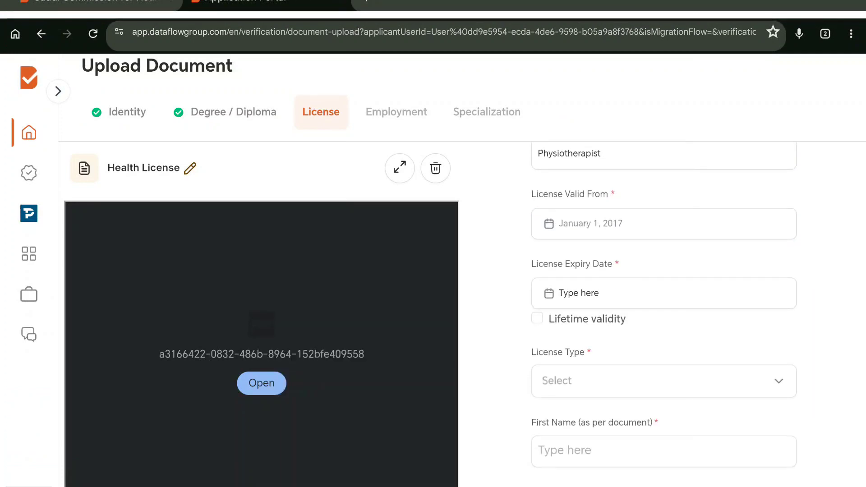
{"action": "left_click", "coordinate": [537, 318]}
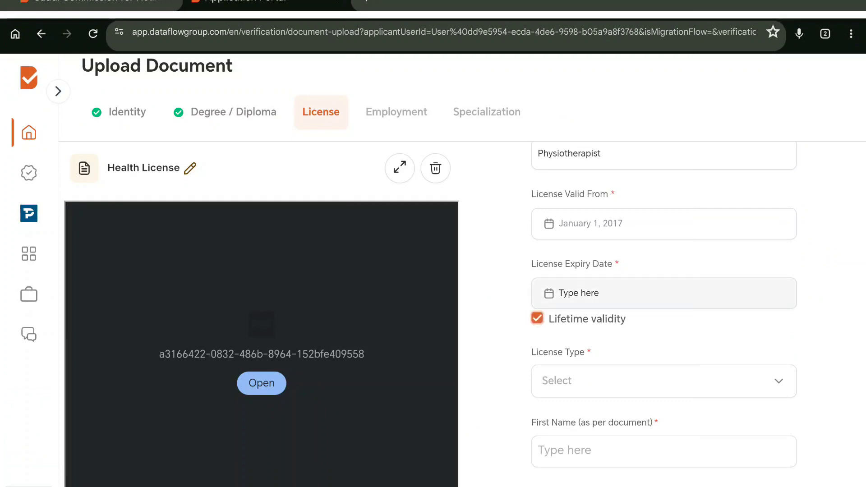
{"action": "scroll", "coordinate": [789, 354], "scroll_direction": "down", "scroll_amount": 1}
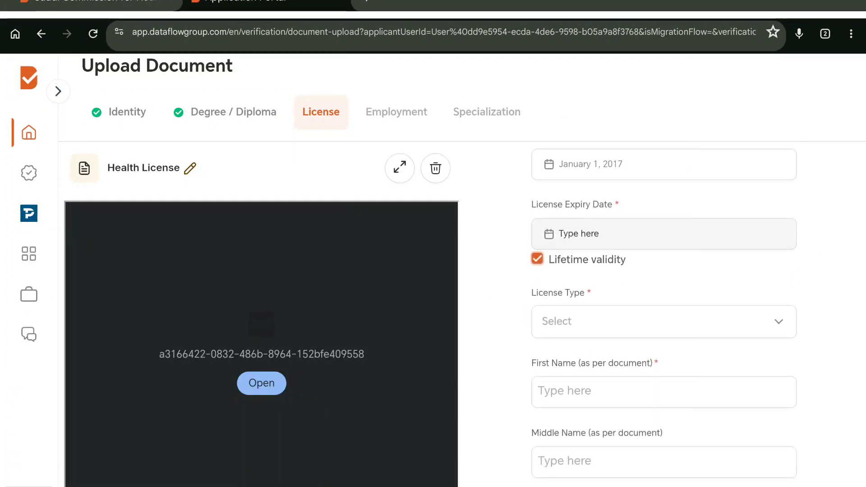
{"action": "left_click", "coordinate": [664, 321]}
{"action": "left_click", "coordinate": [675, 369]}
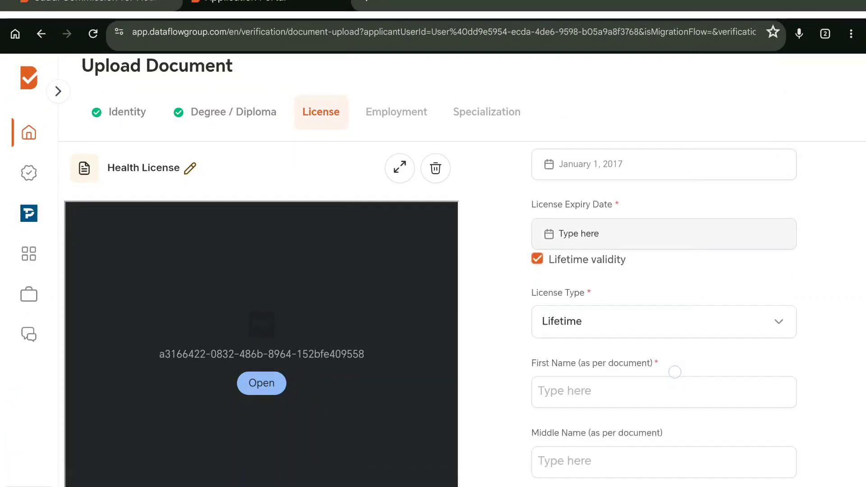
Step: Fill in the license holder's names and license number, then save the license details
{"action": "scroll", "coordinate": [789, 319], "scroll_direction": "down", "scroll_amount": 2}
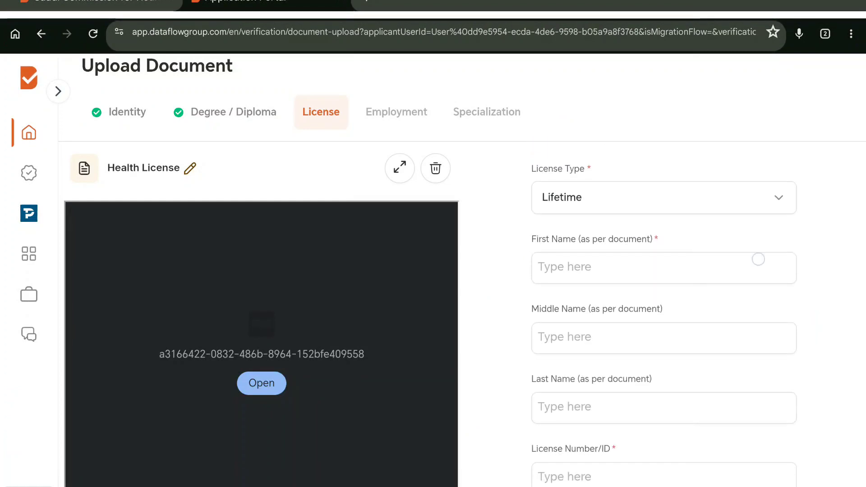
{"action": "type", "text": "abc"}
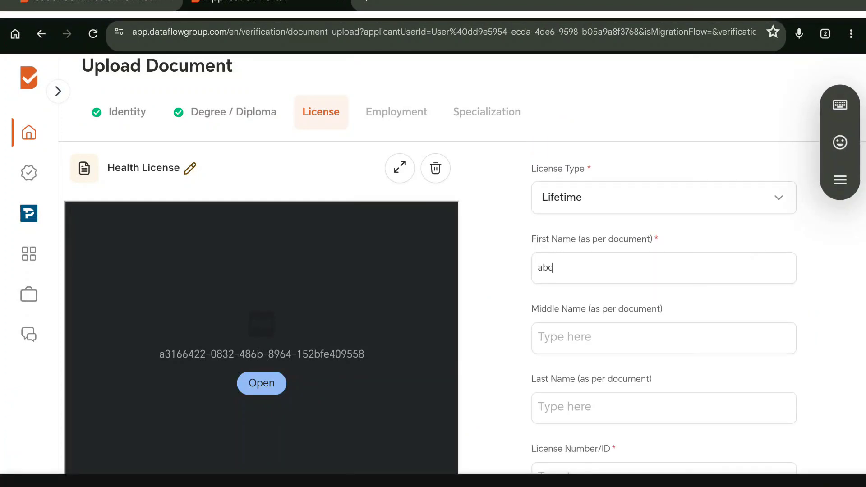
{"action": "key", "text": "Tab"}
{"action": "type", "text": "de"}
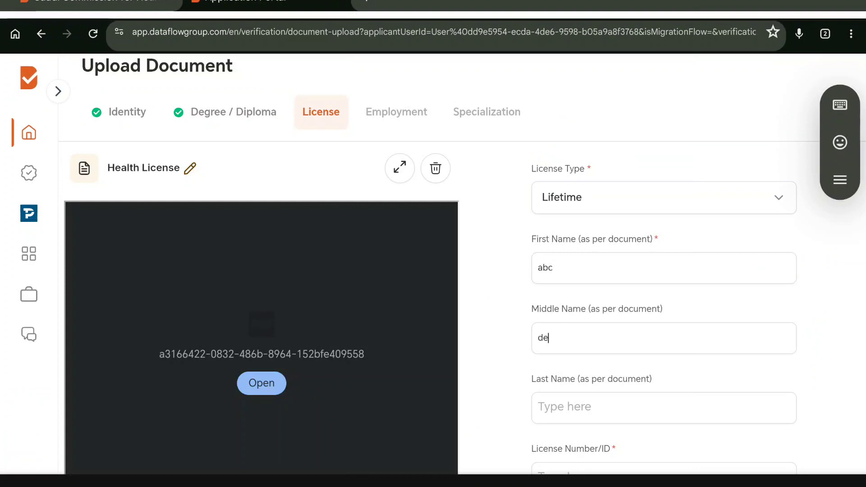
{"action": "left_click", "coordinate": [637, 409]}
{"action": "type", "text": "jhk"}
{"action": "scroll", "coordinate": [774, 325], "scroll_direction": "down", "scroll_amount": 2}
{"action": "left_click", "coordinate": [668, 387]}
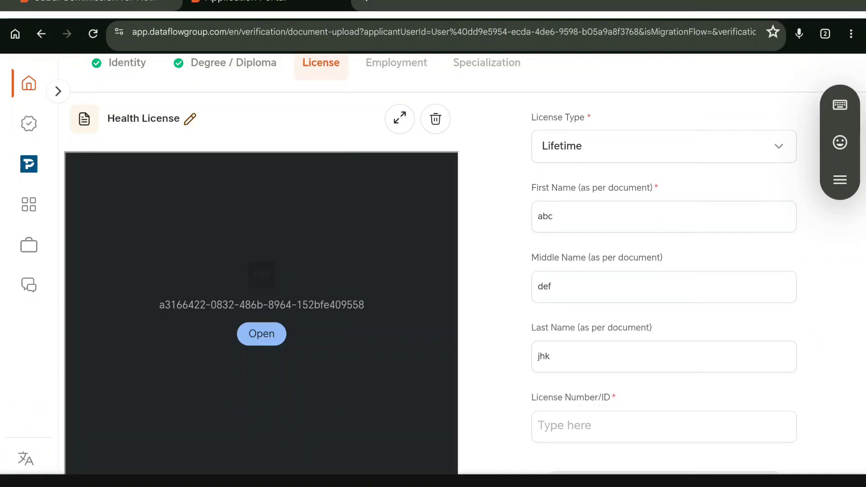
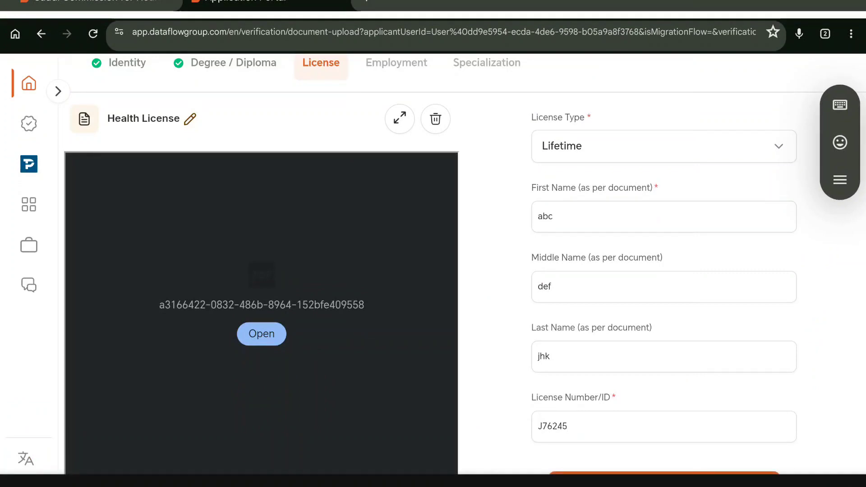
{"action": "scroll", "coordinate": [787, 296], "scroll_direction": "down", "scroll_amount": 2}
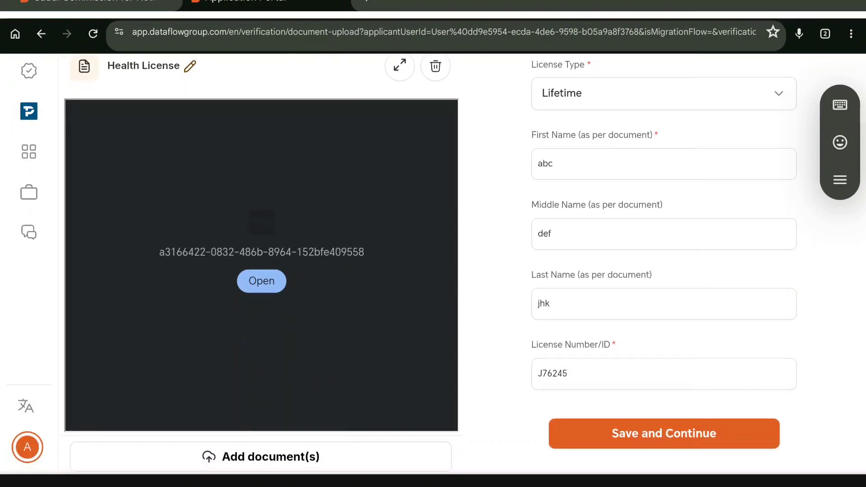
{"action": "left_click", "coordinate": [664, 434]}
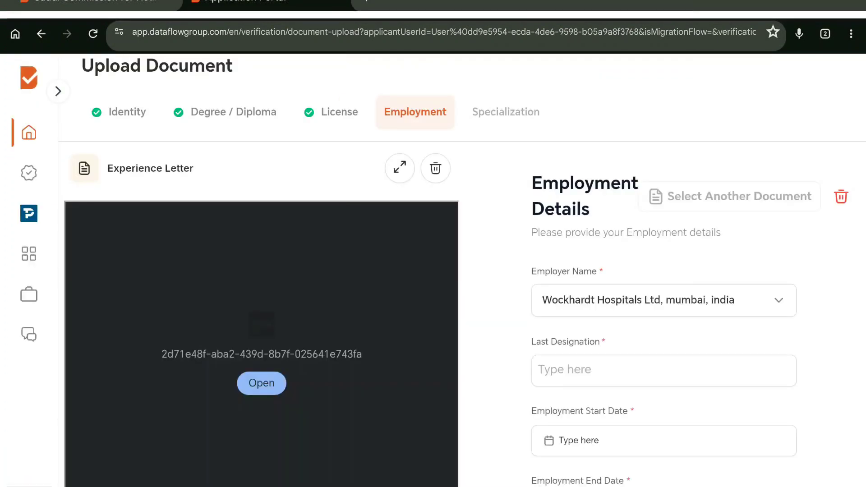
Step: Enter Junior as the last designation, accepting the capitalised Junior suggestion
{"action": "scroll", "coordinate": [789, 328], "scroll_direction": "down", "scroll_amount": 1}
{"action": "left_click", "coordinate": [737, 253]}
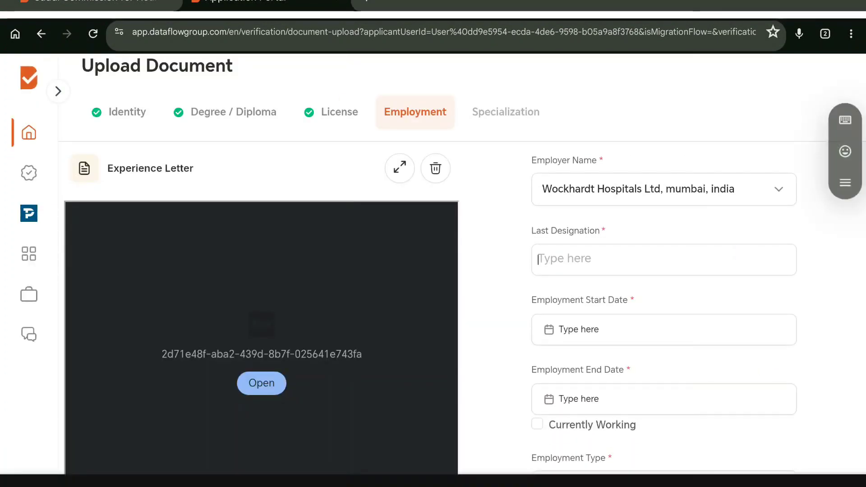
{"action": "type", "text": "j"}
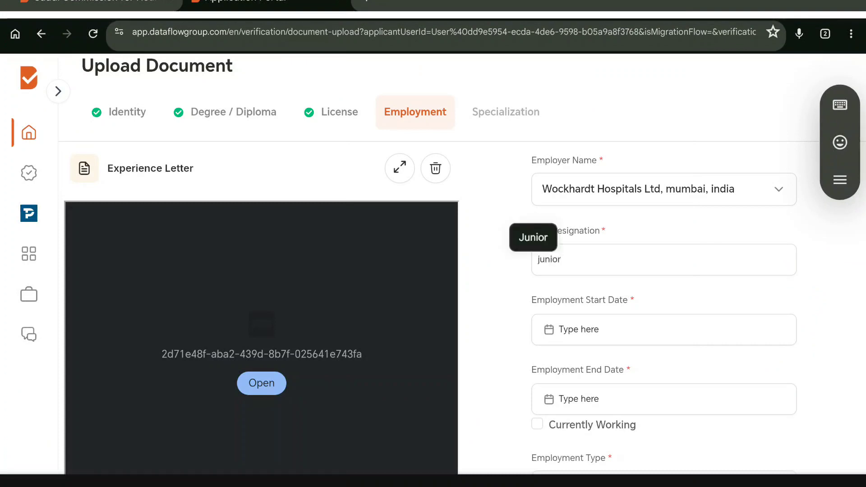
{"action": "type", "text": "unior"}
{"action": "left_click", "coordinate": [537, 239]}
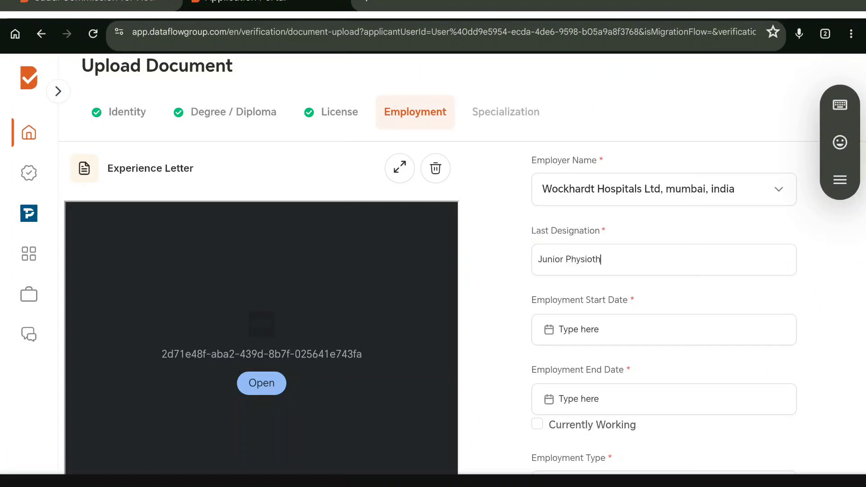
Step: Set the employment start date to February 4, 2016
{"action": "scroll", "coordinate": [664, 307], "scroll_direction": "down", "scroll_amount": 3}
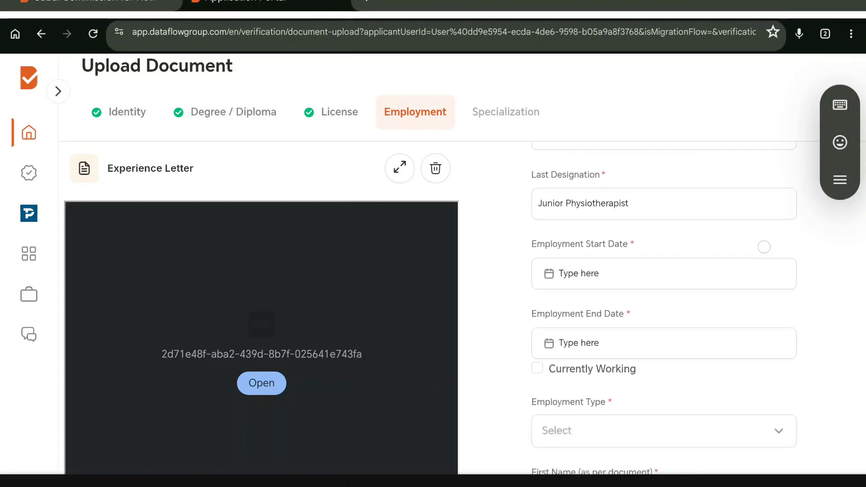
{"action": "left_click", "coordinate": [632, 258]}
{"action": "left_click", "coordinate": [303, 333]}
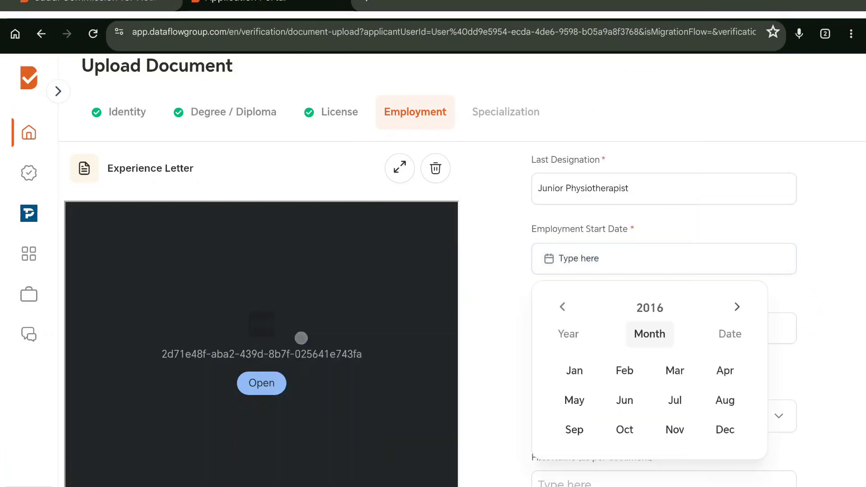
{"action": "left_click", "coordinate": [625, 369]}
{"action": "left_click", "coordinate": [379, 366]}
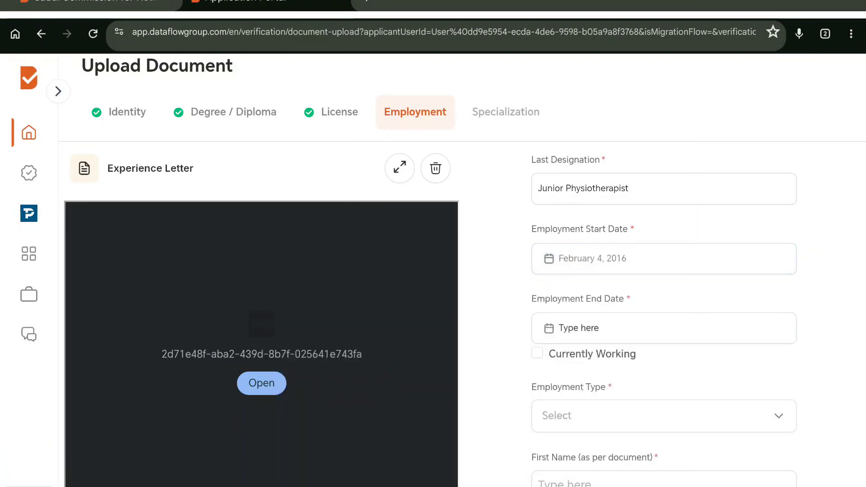
Step: Mark the job as current employment with Full-time employment type
{"action": "scroll", "coordinate": [664, 316], "scroll_direction": "down", "scroll_amount": 2}
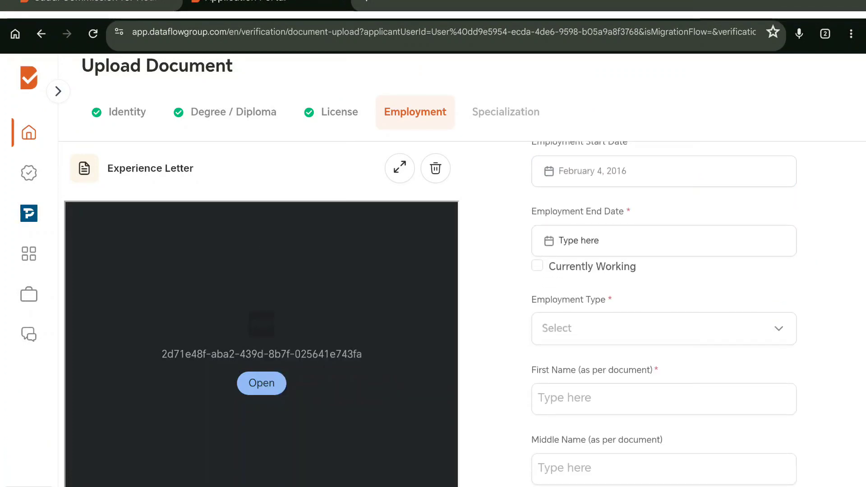
{"action": "left_click", "coordinate": [537, 266]}
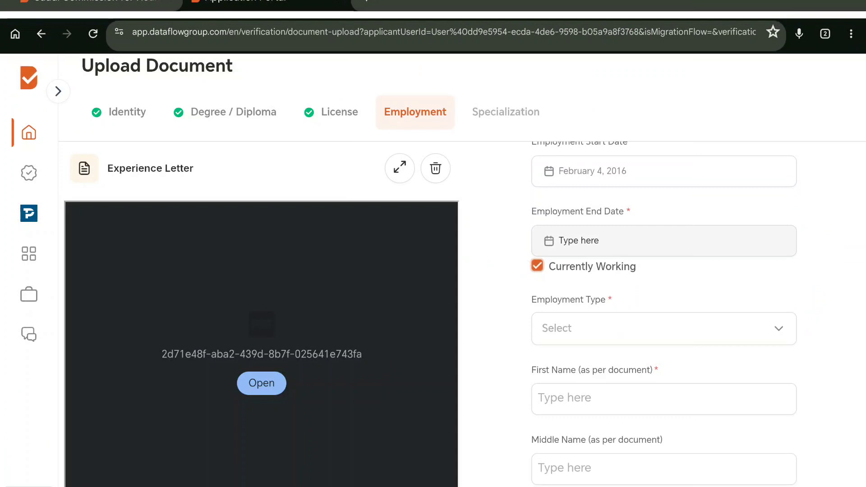
{"action": "left_click", "coordinate": [778, 332]}
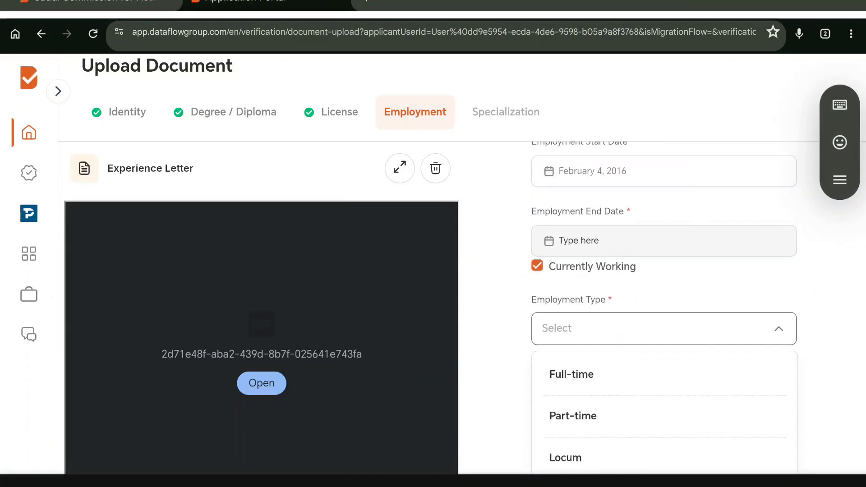
{"action": "scroll", "coordinate": [754, 354], "scroll_direction": "down", "scroll_amount": 2}
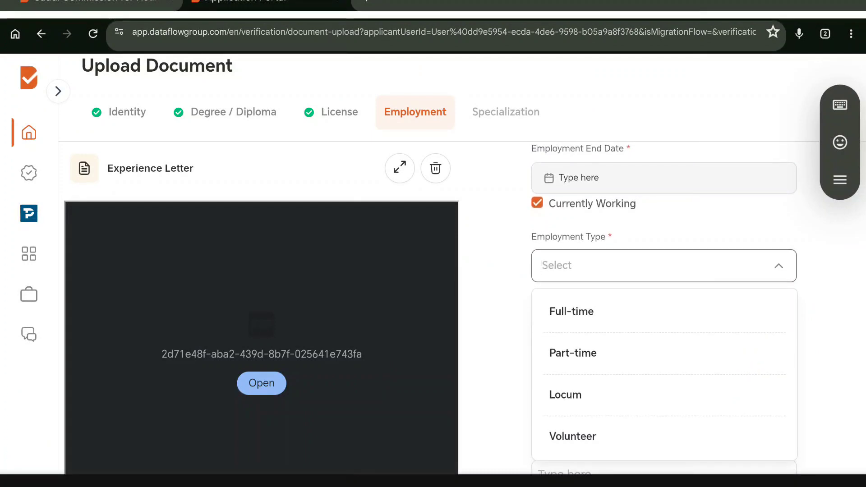
{"action": "left_click", "coordinate": [572, 312]}
Step: Fill in the first, middle and last names as per document and save the employment details
{"action": "left_click", "coordinate": [600, 336]}
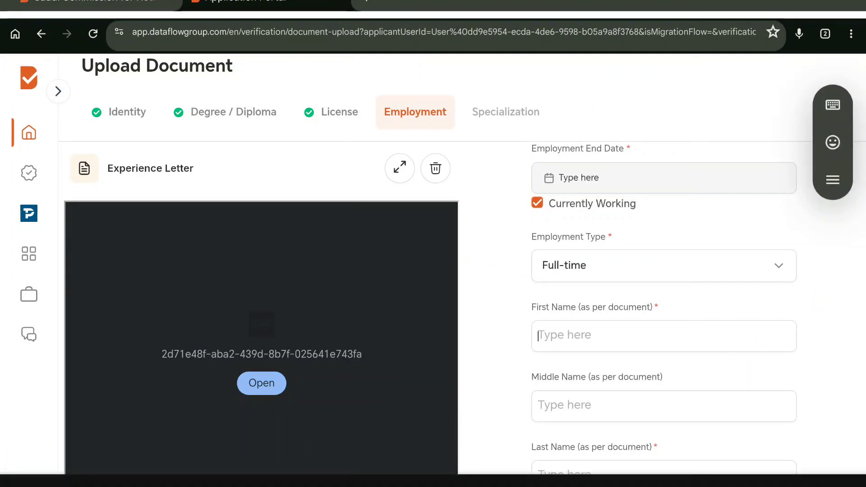
{"action": "type", "text": "abc"}
{"action": "left_click", "coordinate": [698, 410]}
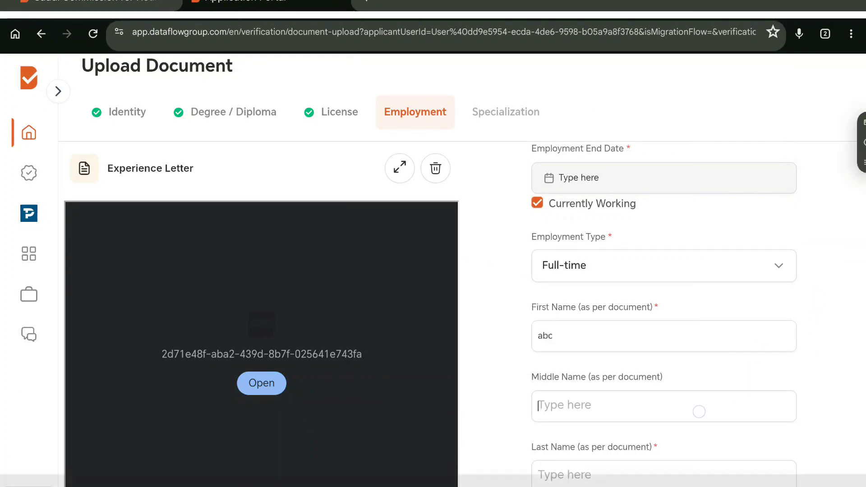
{"action": "type", "text": "de"}
{"action": "scroll", "coordinate": [752, 207], "scroll_direction": "down", "scroll_amount": 2}
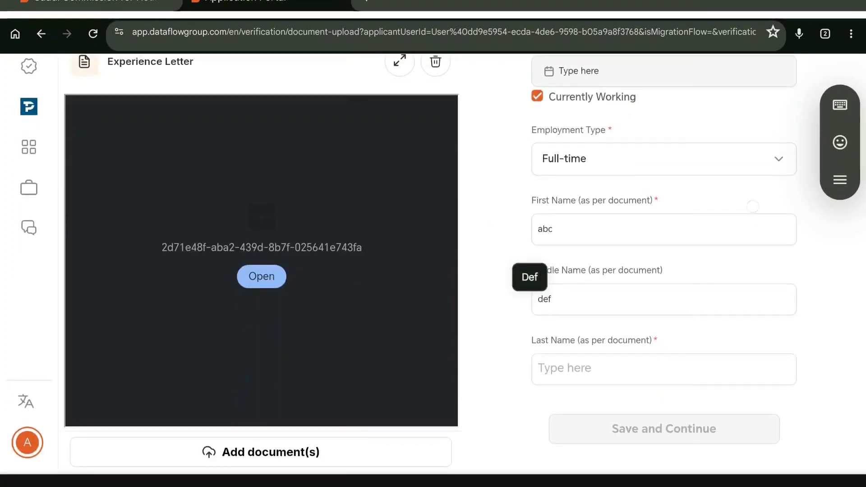
{"action": "left_click", "coordinate": [663, 368]}
{"action": "type", "text": "jhk"}
{"action": "left_click", "coordinate": [654, 427]}
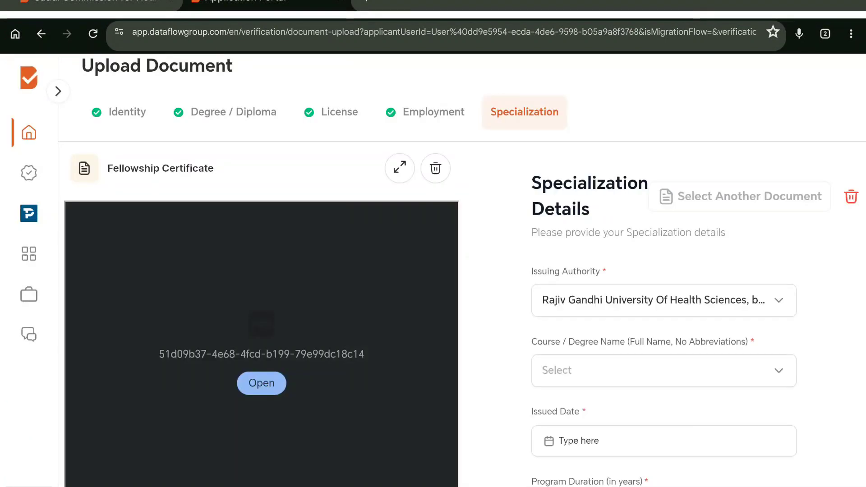
Step: Choose Masters of Physiotherapy as the course or degree name
{"action": "scroll", "coordinate": [779, 361], "scroll_direction": "down", "scroll_amount": 2}
{"action": "scroll", "coordinate": [778, 350], "scroll_direction": "up", "scroll_amount": 2}
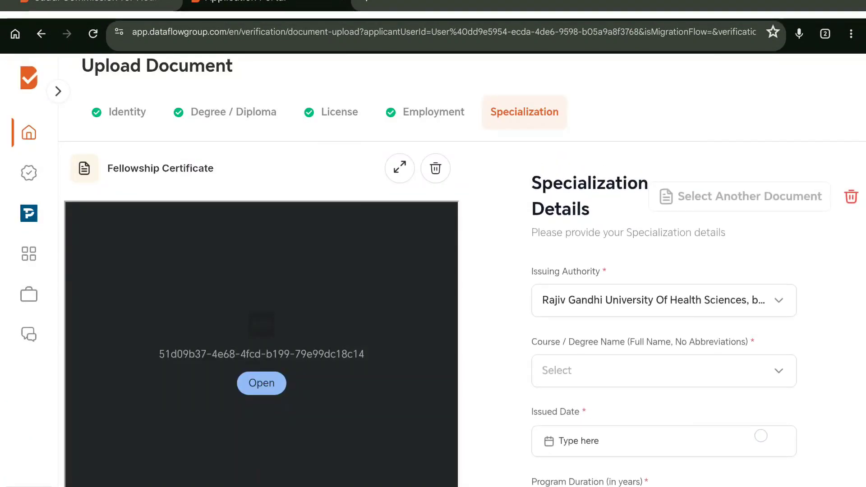
{"action": "scroll", "coordinate": [767, 424], "scroll_direction": "down", "scroll_amount": 2}
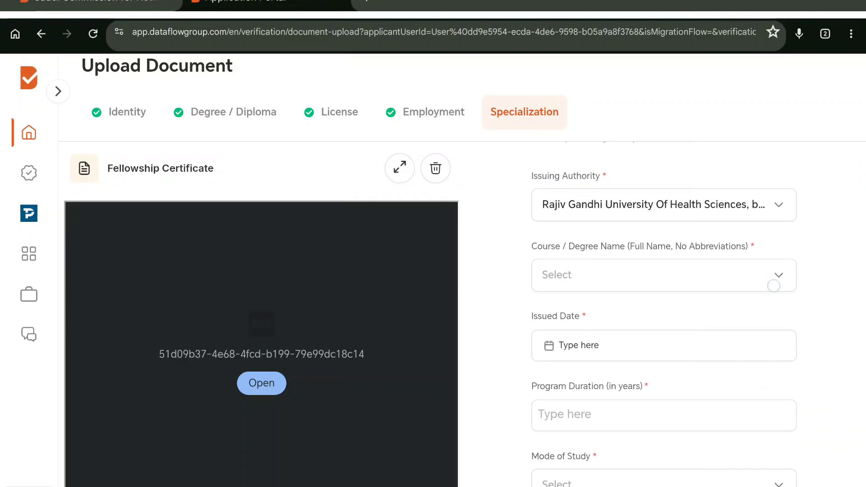
{"action": "left_click", "coordinate": [665, 275]}
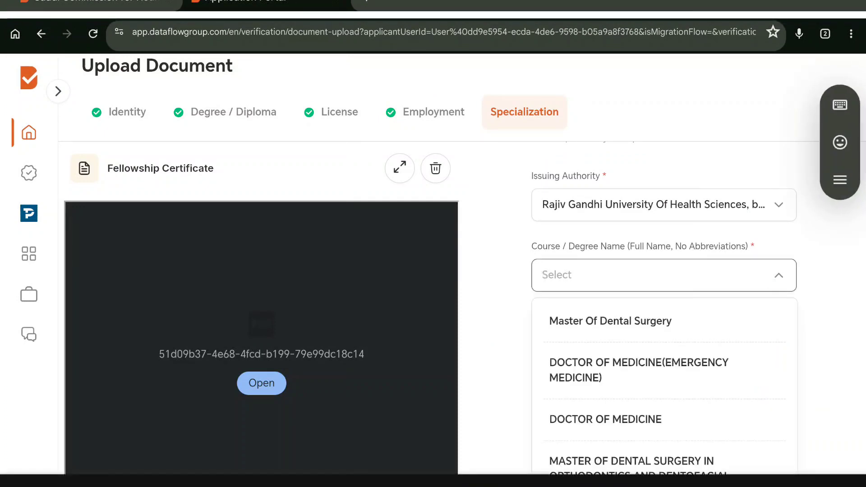
{"action": "type", "text": "Master"}
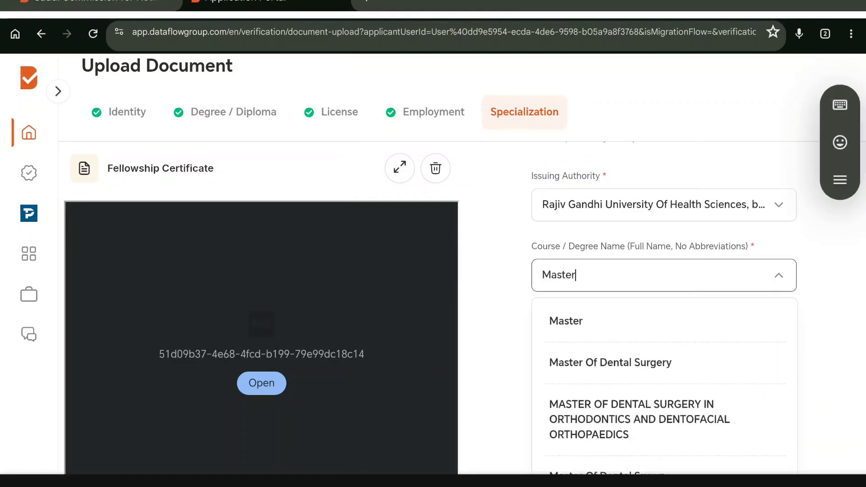
{"action": "type", "text": "s og"}
{"action": "key", "text": "BackSpace"}
{"action": "type", "text": "f "}
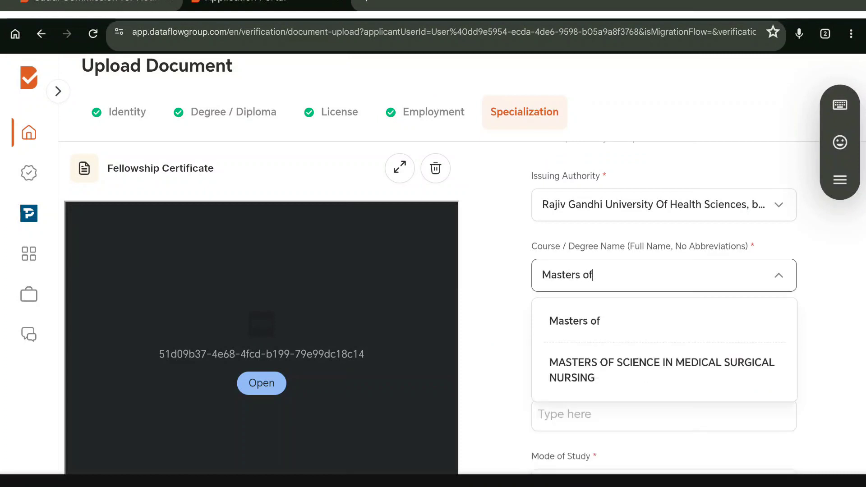
{"action": "type", "text": "Phys"}
{"action": "type", "text": "iother"}
{"action": "type", "text": "ra"}
{"action": "type", "text": "apy"}
{"action": "key", "text": "Return"}
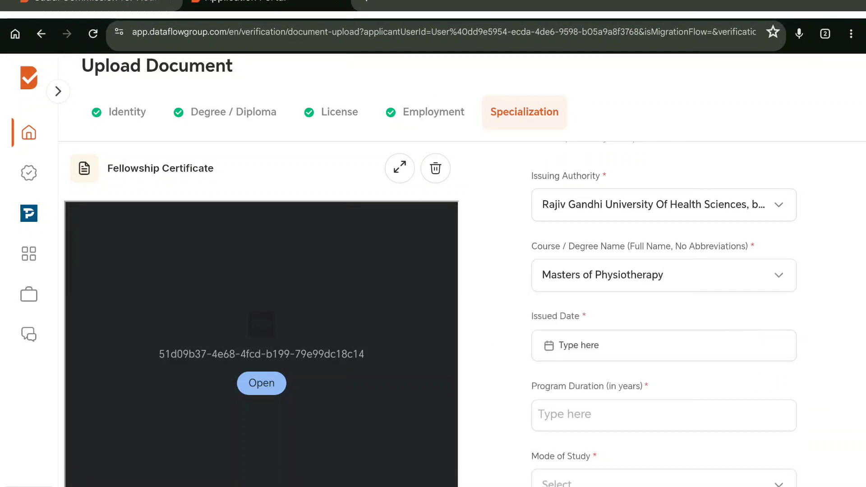
Step: Set the issued date to January 6, 2016
{"action": "left_click", "coordinate": [664, 345]}
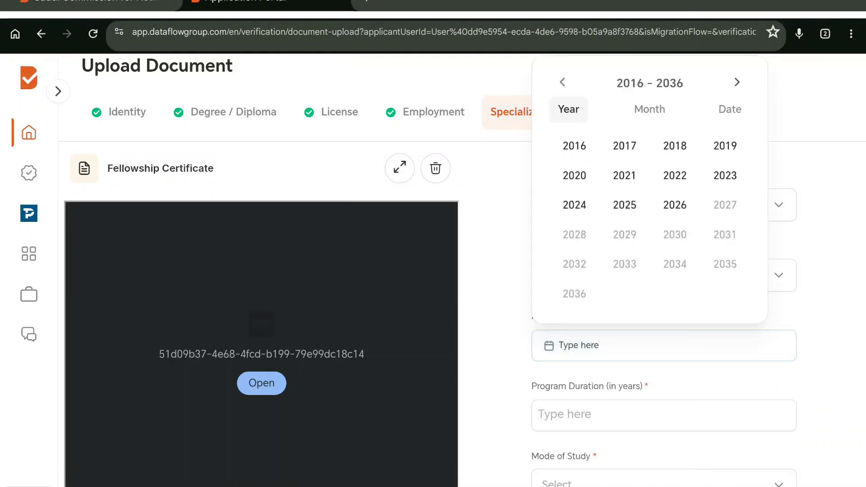
{"action": "left_click", "coordinate": [573, 146]}
{"action": "left_click", "coordinate": [574, 235]}
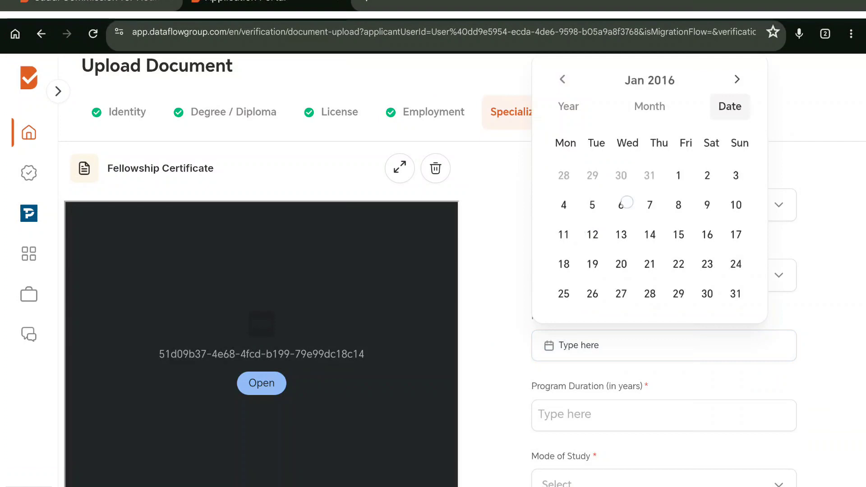
{"action": "left_click", "coordinate": [621, 205]}
Step: Enter a 2-year program duration and set mode of study to Full Time
{"action": "scroll", "coordinate": [802, 316], "scroll_direction": "down", "scroll_amount": 2}
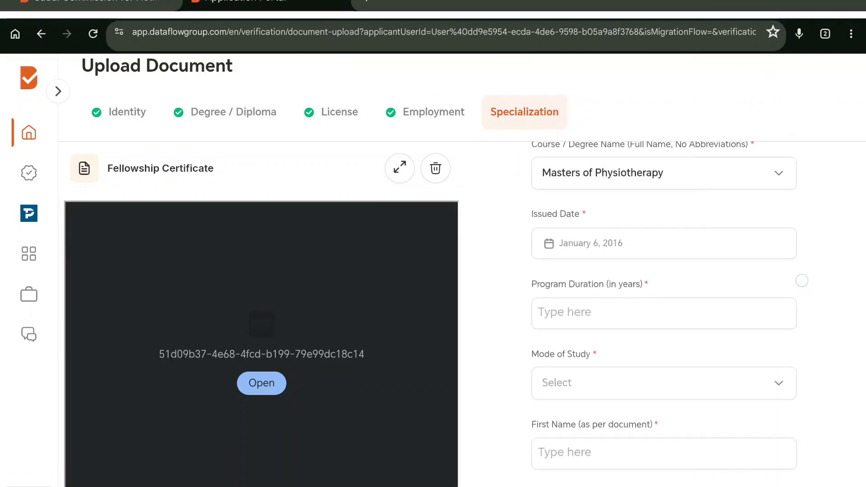
{"action": "left_click", "coordinate": [664, 313]}
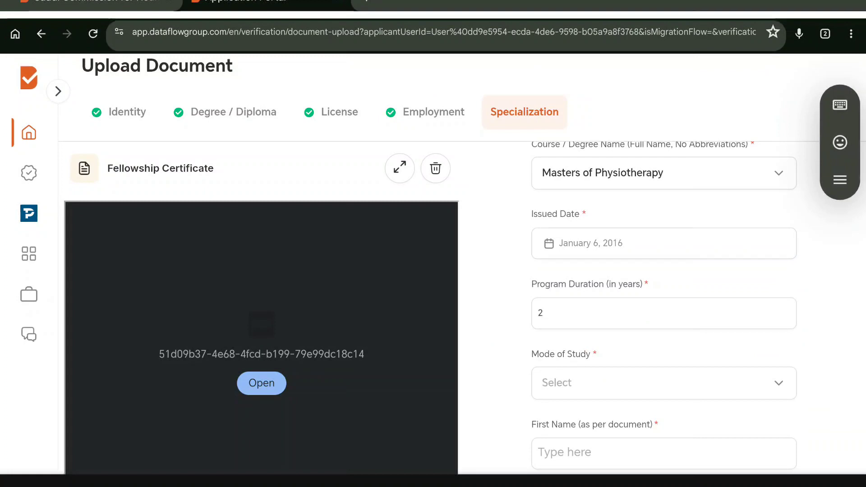
{"action": "scroll", "coordinate": [719, 381], "scroll_direction": "down", "scroll_amount": 1}
{"action": "scroll", "coordinate": [735, 358], "scroll_direction": "down", "scroll_amount": 1}
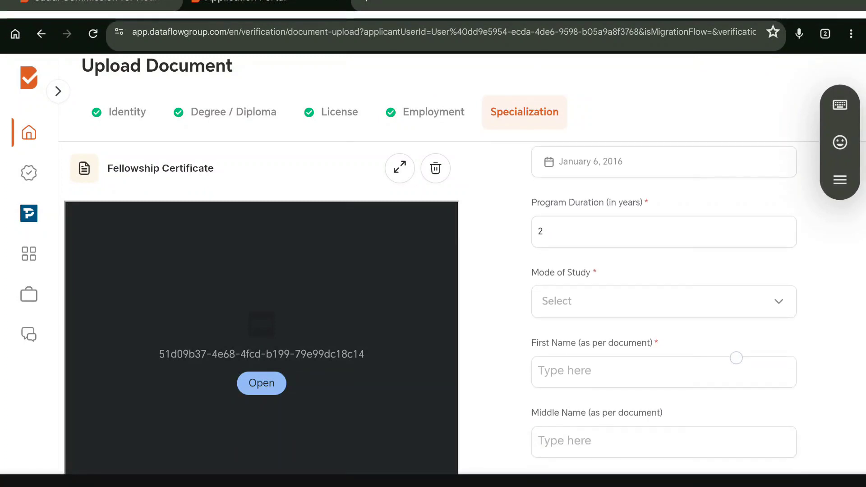
{"action": "left_click", "coordinate": [663, 301]}
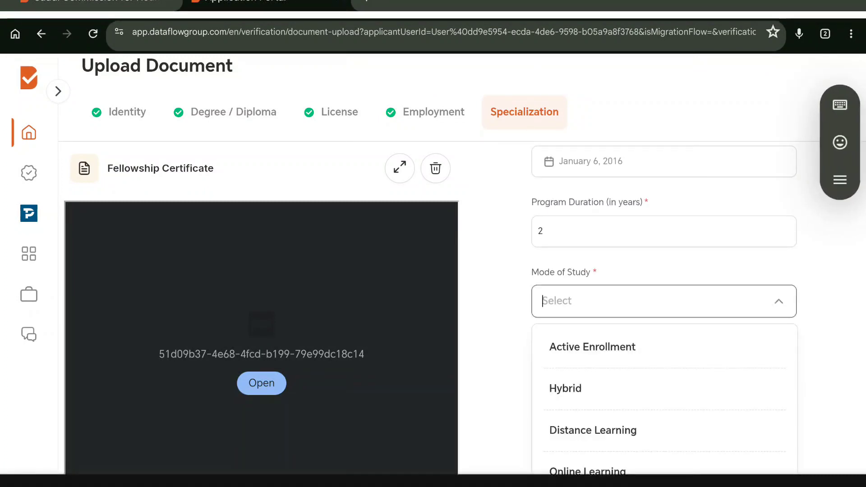
{"action": "scroll", "coordinate": [746, 383], "scroll_direction": "down", "scroll_amount": 2}
{"action": "left_click", "coordinate": [710, 421]}
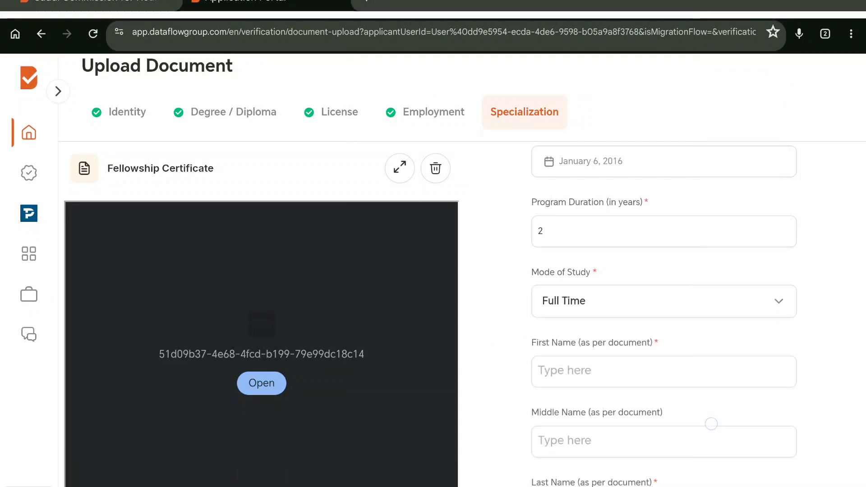
{"action": "scroll", "coordinate": [803, 331], "scroll_direction": "down", "scroll_amount": 2}
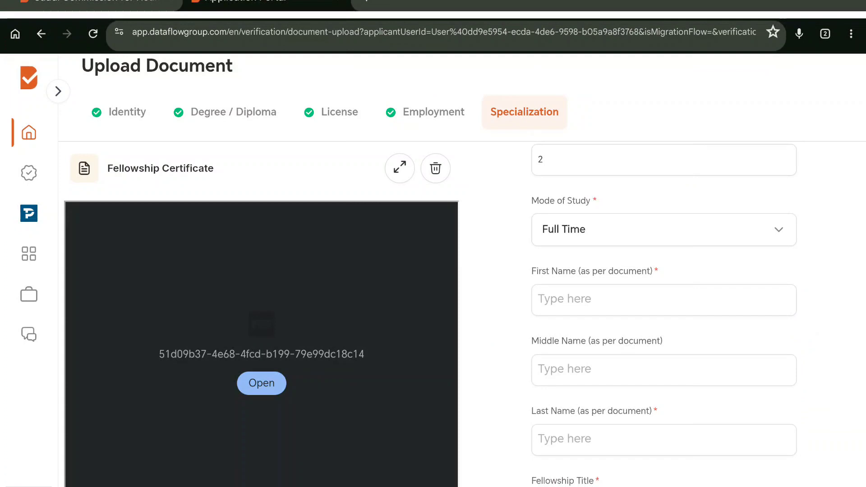
Step: Fill in the first, middle and last names as per document
{"action": "left_click", "coordinate": [759, 302]}
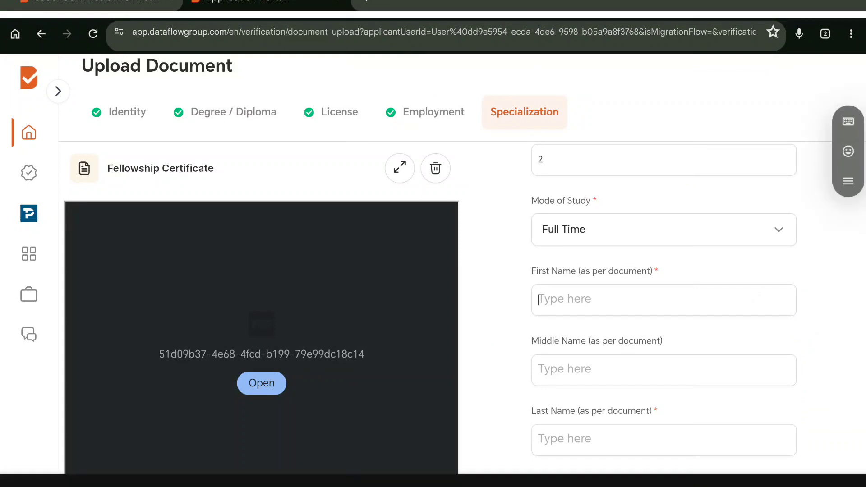
{"action": "type", "text": "abc"}
{"action": "left_click", "coordinate": [660, 371]}
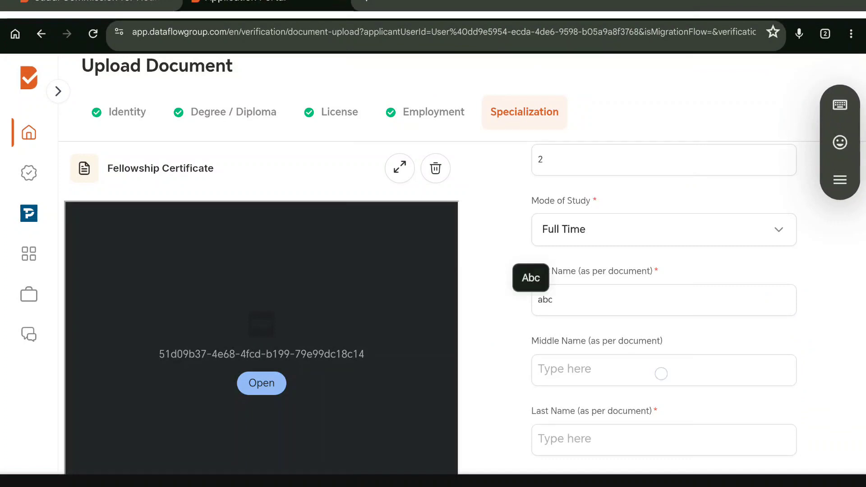
{"action": "type", "text": "def"}
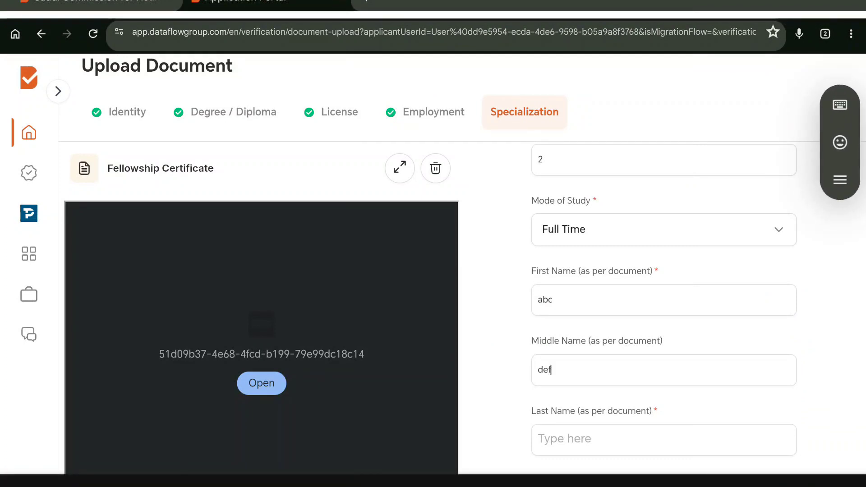
{"action": "scroll", "coordinate": [664, 316], "scroll_direction": "down", "scroll_amount": 1}
{"action": "left_click", "coordinate": [663, 406]}
{"action": "type", "text": "jhk"}
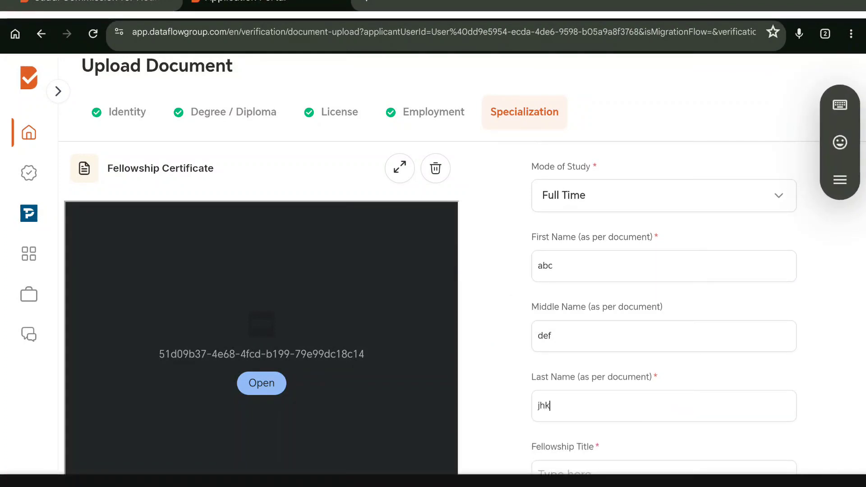
Step: Enter 'Msk Physiotherapy' as the Fellowship Title and save the fellowship details
{"action": "key", "text": "Tab"}
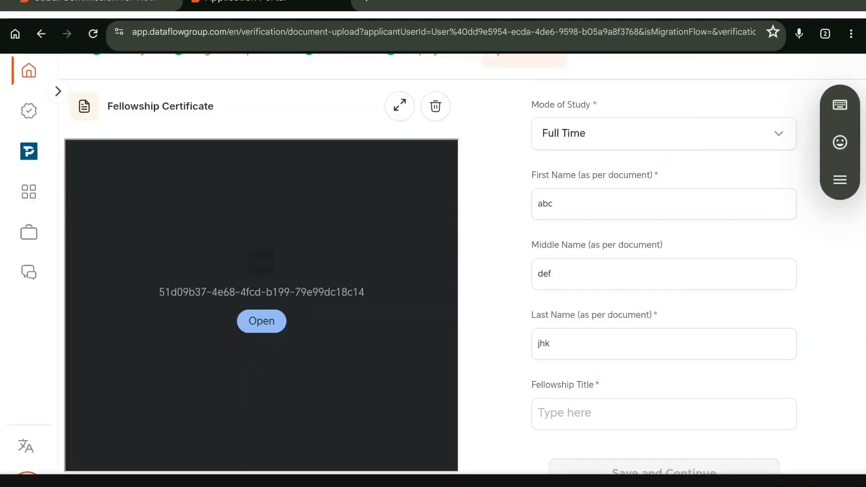
{"action": "type", "text": "Msk P"}
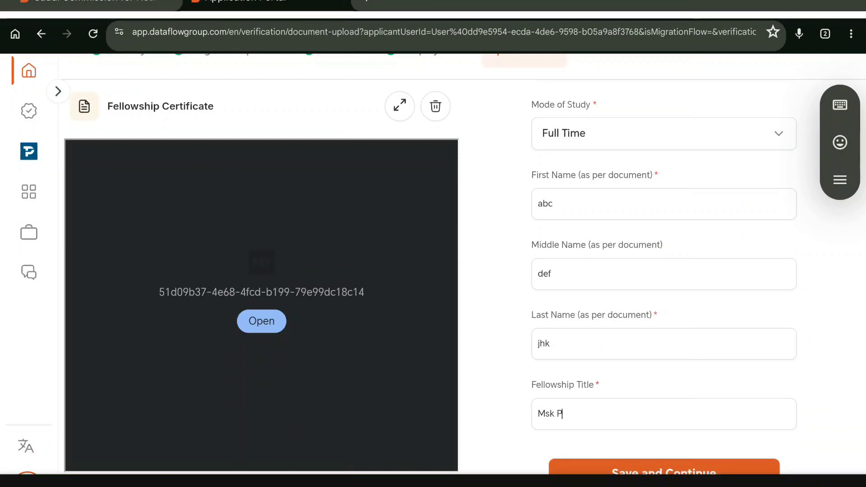
{"action": "type", "text": "hysiotherapy"}
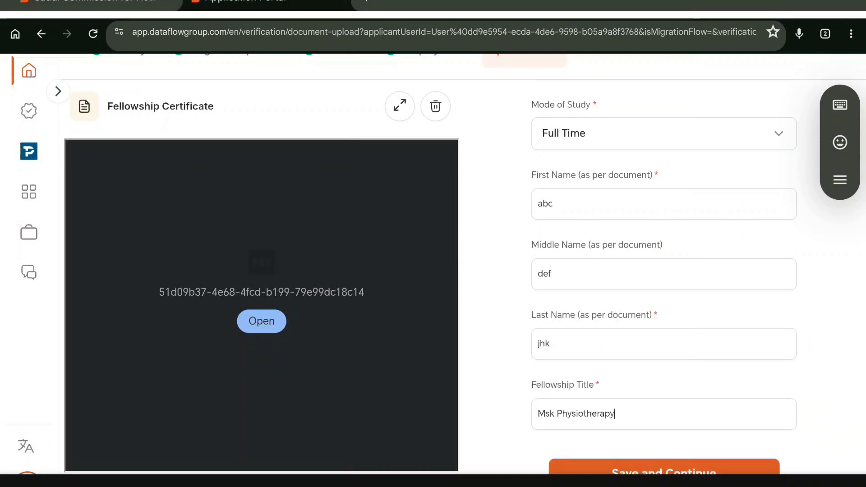
{"action": "left_click", "coordinate": [731, 460]}
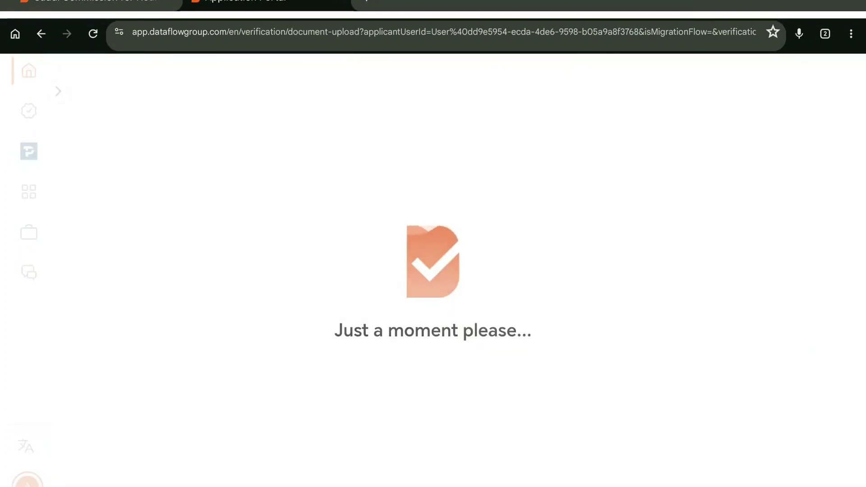
Step: Review the Add Additional Documents list and choose 'No, proceed to summary'
{"action": "scroll", "coordinate": [735, 395], "scroll_direction": "down", "scroll_amount": 3}
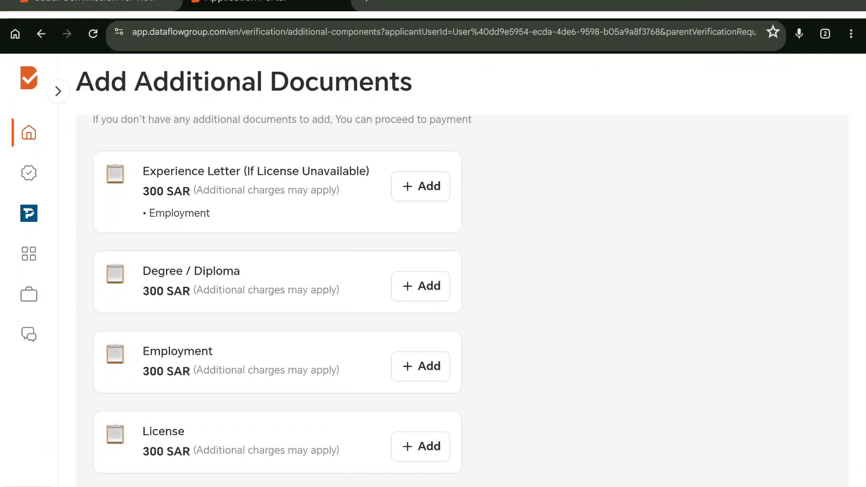
{"action": "scroll", "coordinate": [732, 421], "scroll_direction": "down", "scroll_amount": 3}
{"action": "scroll", "coordinate": [743, 400], "scroll_direction": "down", "scroll_amount": 1}
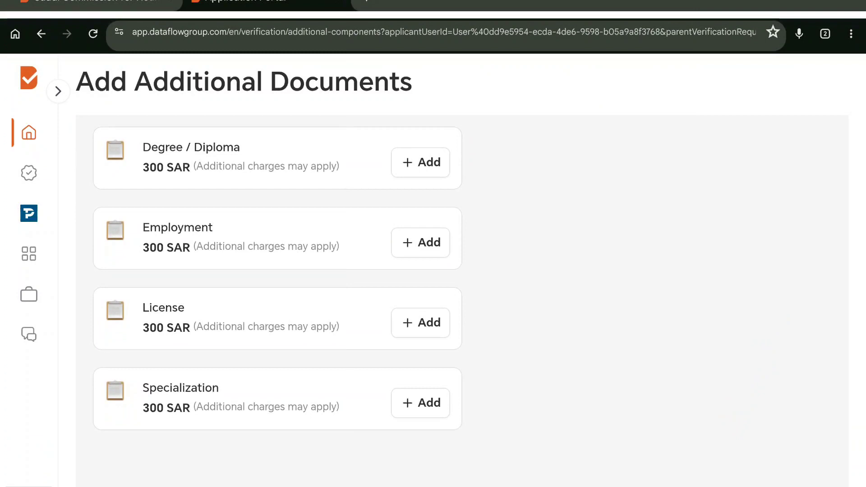
{"action": "scroll", "coordinate": [744, 402], "scroll_direction": "up", "scroll_amount": 2}
{"action": "scroll", "coordinate": [800, 325], "scroll_direction": "down", "scroll_amount": 3}
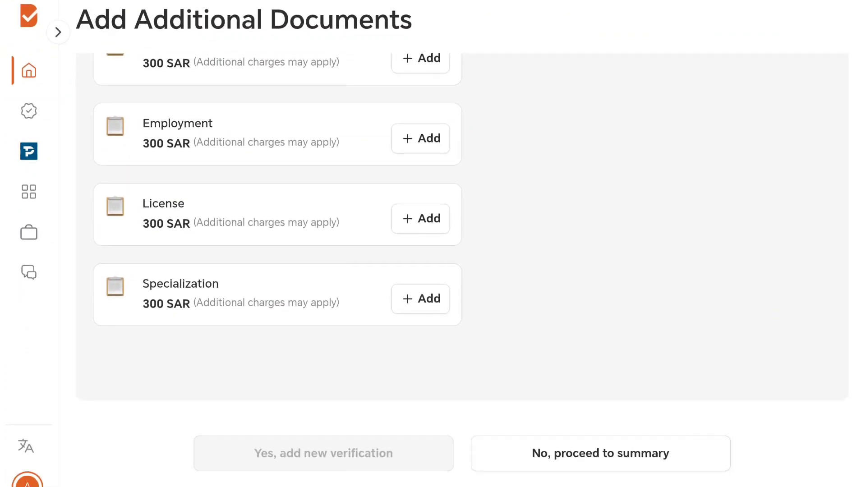
{"action": "left_click", "coordinate": [627, 456]}
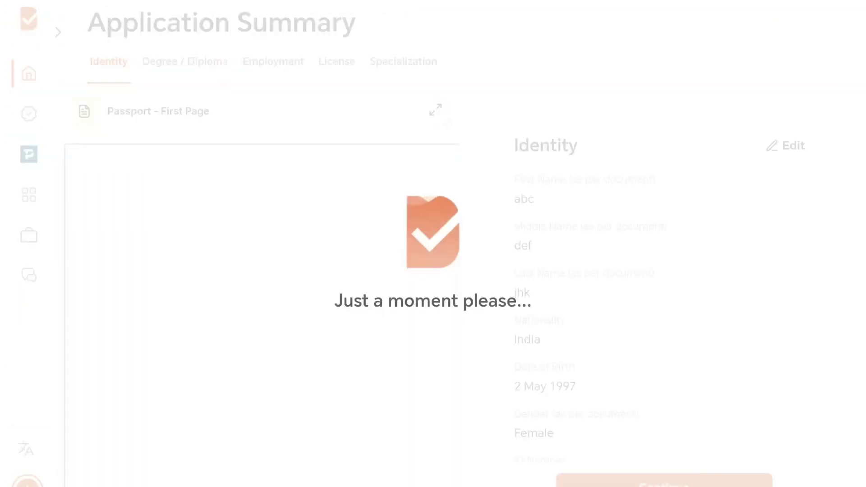
Step: Review Identity, Degree, Employment, License and Specialization details, then accept the summary
{"action": "scroll", "coordinate": [813, 306], "scroll_direction": "down", "scroll_amount": 6}
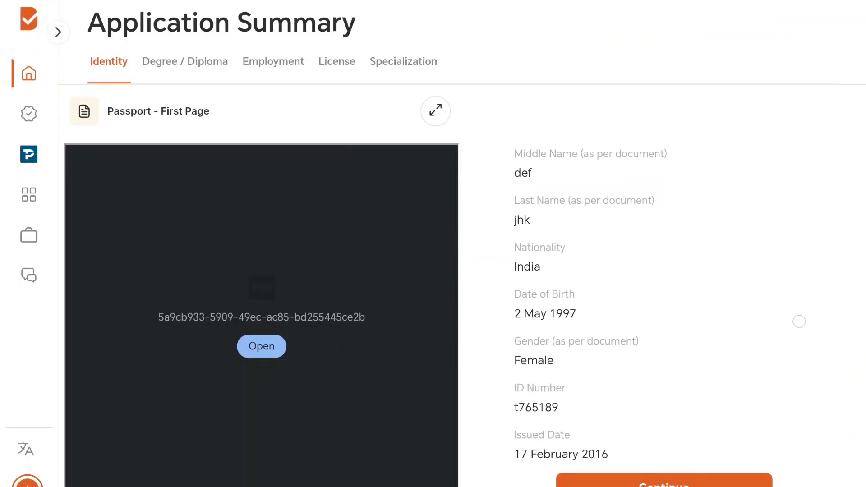
{"action": "scroll", "coordinate": [790, 348], "scroll_direction": "down", "scroll_amount": 10}
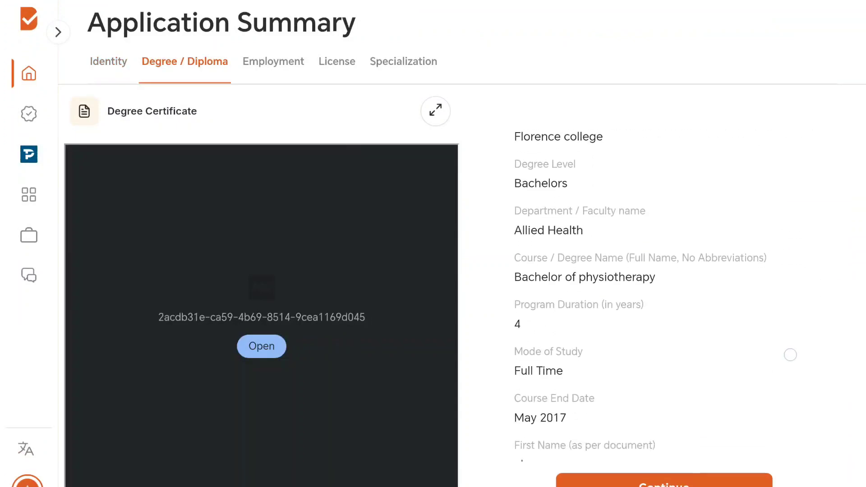
{"action": "scroll", "coordinate": [795, 342], "scroll_direction": "down", "scroll_amount": 10}
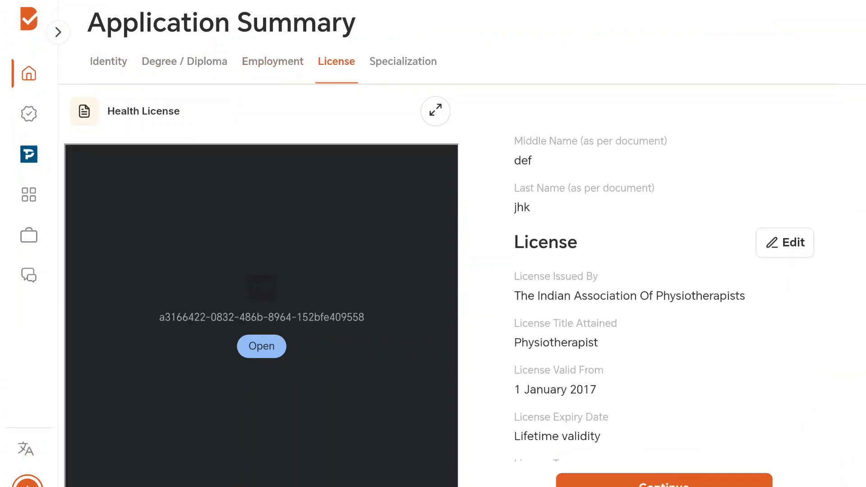
{"action": "scroll", "coordinate": [787, 344], "scroll_direction": "down", "scroll_amount": 3}
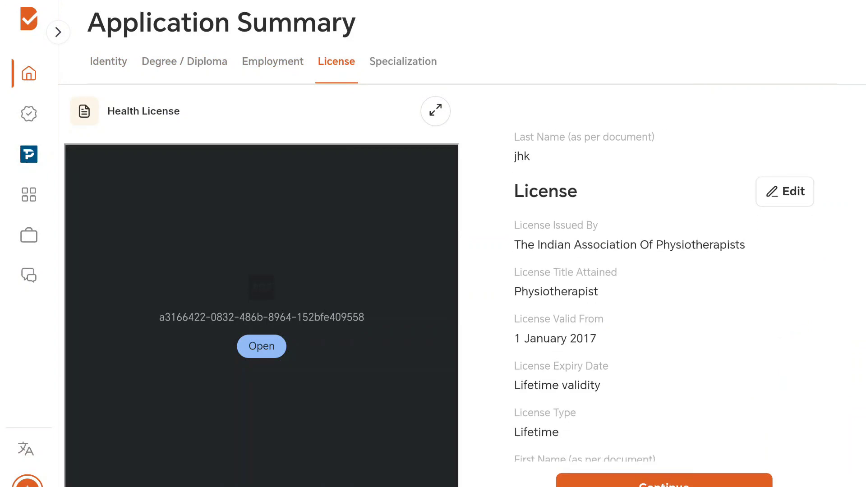
{"action": "scroll", "coordinate": [774, 367], "scroll_direction": "up", "scroll_amount": 1}
{"action": "scroll", "coordinate": [783, 374], "scroll_direction": "down", "scroll_amount": 10}
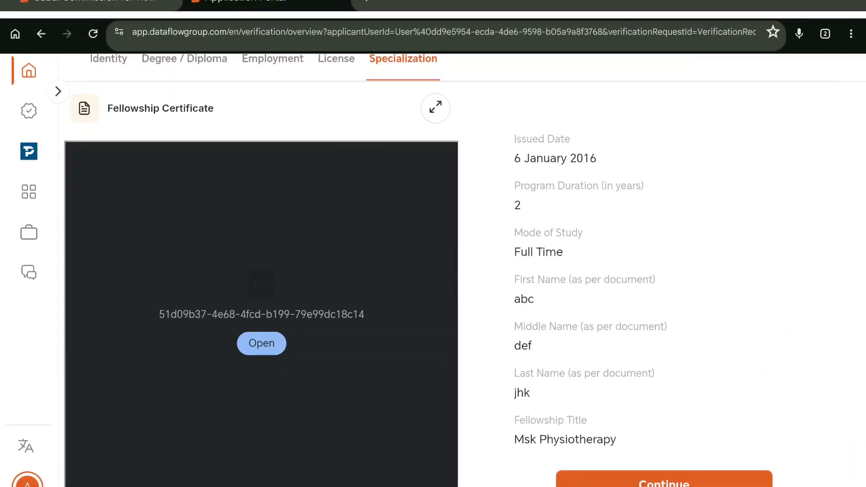
{"action": "left_click", "coordinate": [664, 480]}
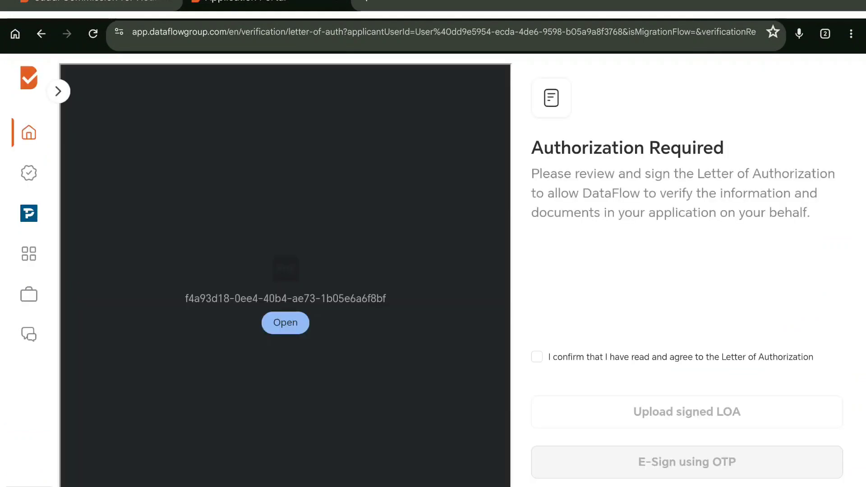
Step: Agree to the Letter of Authorization, choose signed-letter upload, then download and open the LOA form
{"action": "left_click", "coordinate": [537, 357]}
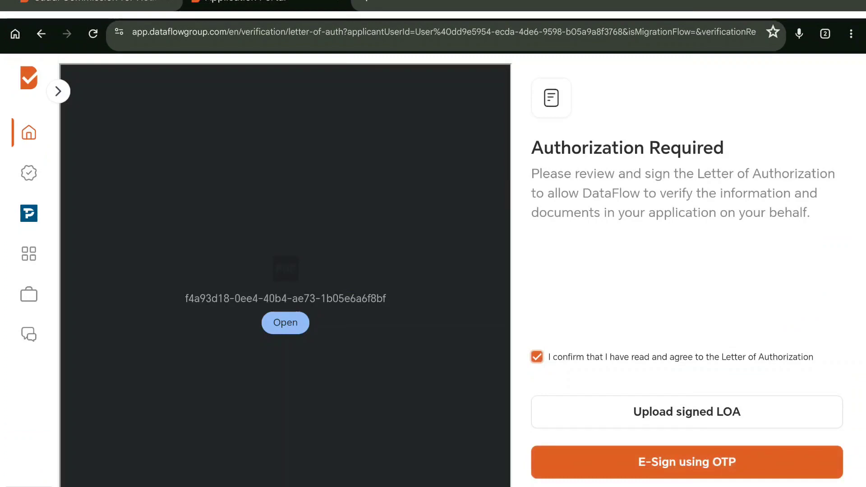
{"action": "left_click", "coordinate": [768, 407]}
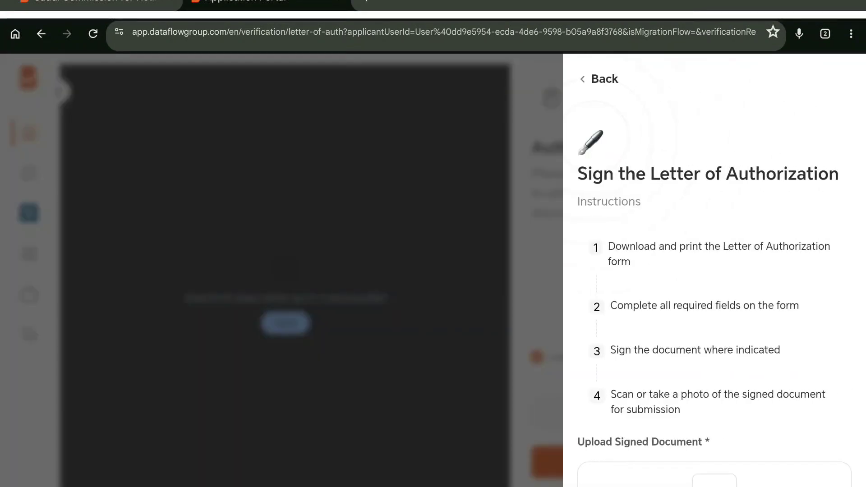
{"action": "scroll", "coordinate": [828, 291], "scroll_direction": "down", "scroll_amount": 3}
{"action": "scroll", "coordinate": [809, 410], "scroll_direction": "down", "scroll_amount": 1}
{"action": "left_click", "coordinate": [714, 479]}
{"action": "left_click", "coordinate": [538, 69]}
Step: Check the letter's Name, Date and Signature section and return to the portal
{"action": "scroll", "coordinate": [798, 426], "scroll_direction": "down", "scroll_amount": 15}
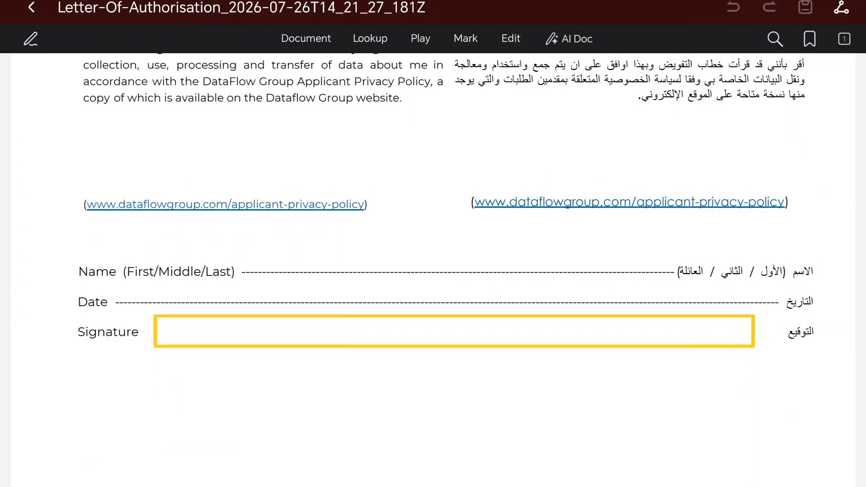
{"action": "left_click", "coordinate": [31, 8]}
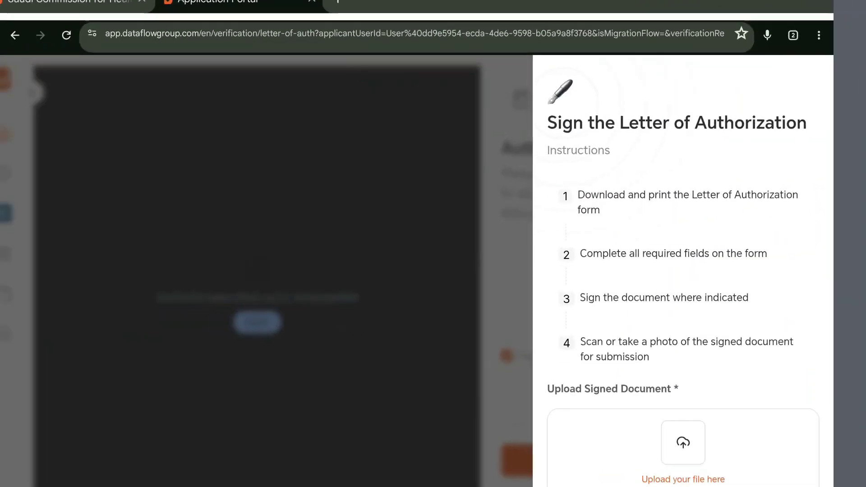
Step: Attach the Letter-Of-Authorisation PDF from recent files and proceed to the payment summary
{"action": "scroll", "coordinate": [831, 303], "scroll_direction": "down", "scroll_amount": 2}
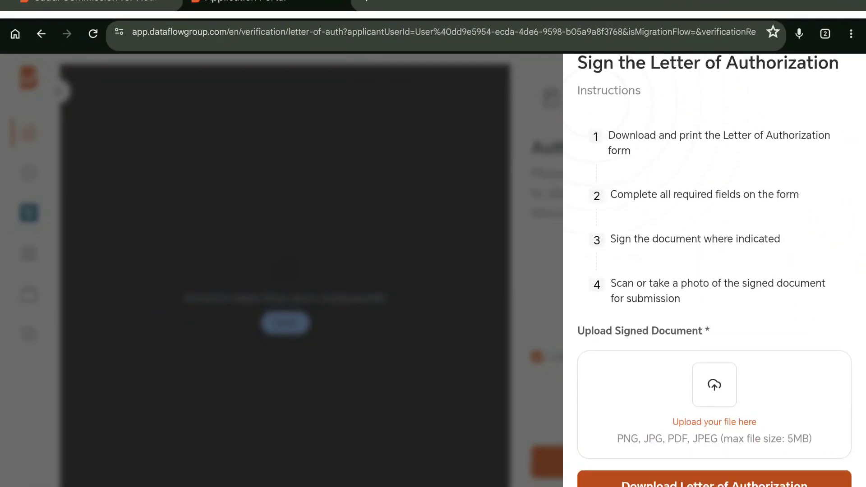
{"action": "left_click", "coordinate": [714, 393]}
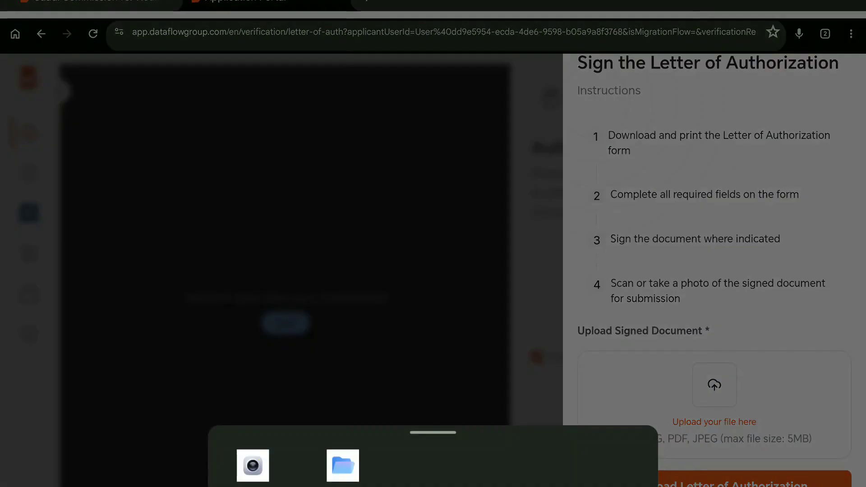
{"action": "left_click", "coordinate": [343, 466]}
{"action": "left_click", "coordinate": [32, 13]}
{"action": "left_click", "coordinate": [43, 54]}
{"action": "left_click", "coordinate": [74, 256]}
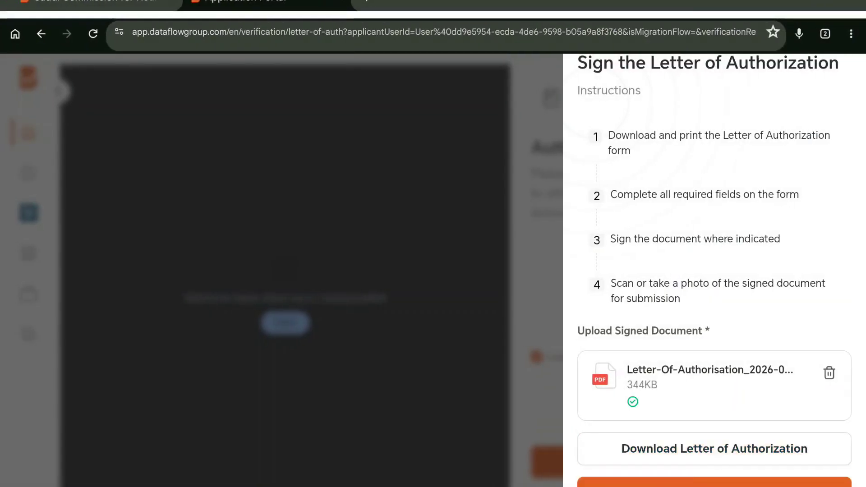
{"action": "left_click", "coordinate": [715, 482]}
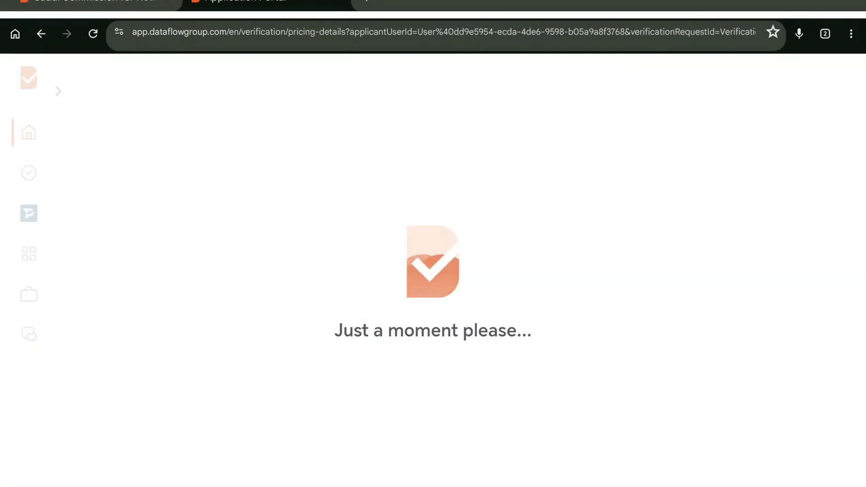
Step: Remove the Express Addon from the Payment Summary order
{"action": "scroll", "coordinate": [784, 406], "scroll_direction": "down", "scroll_amount": 3}
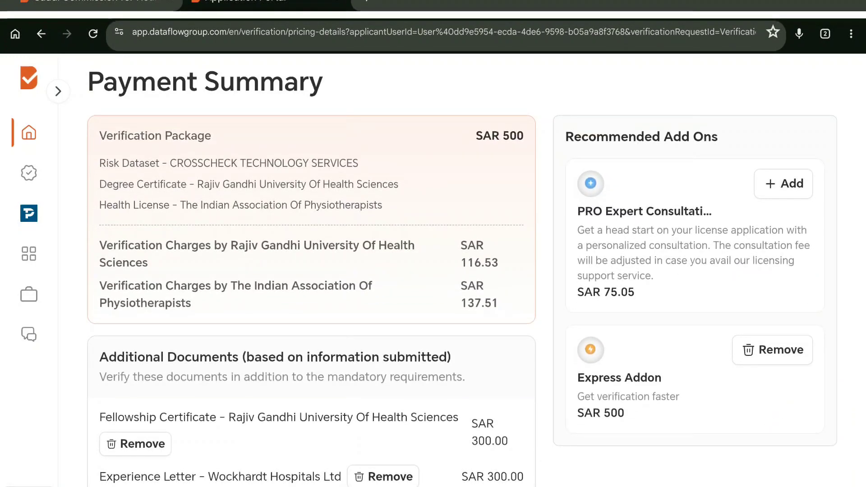
{"action": "scroll", "coordinate": [441, 387], "scroll_direction": "down", "scroll_amount": 3}
{"action": "scroll", "coordinate": [441, 388], "scroll_direction": "down", "scroll_amount": 1}
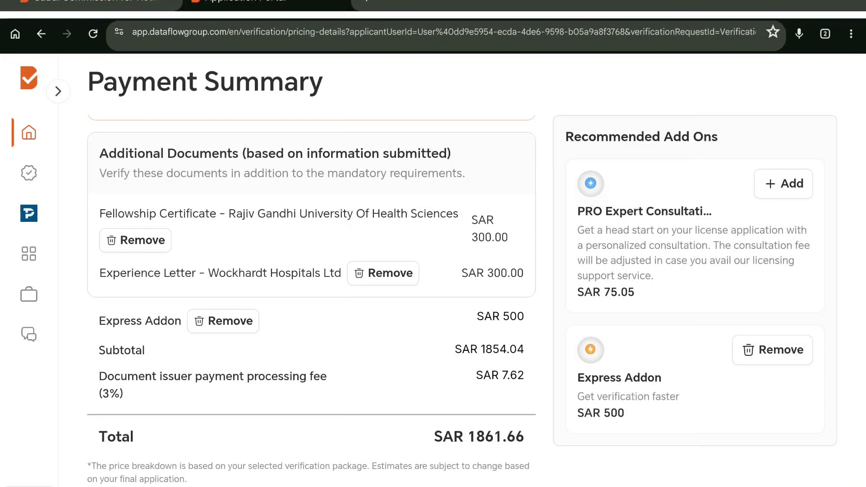
{"action": "left_click", "coordinate": [789, 347]}
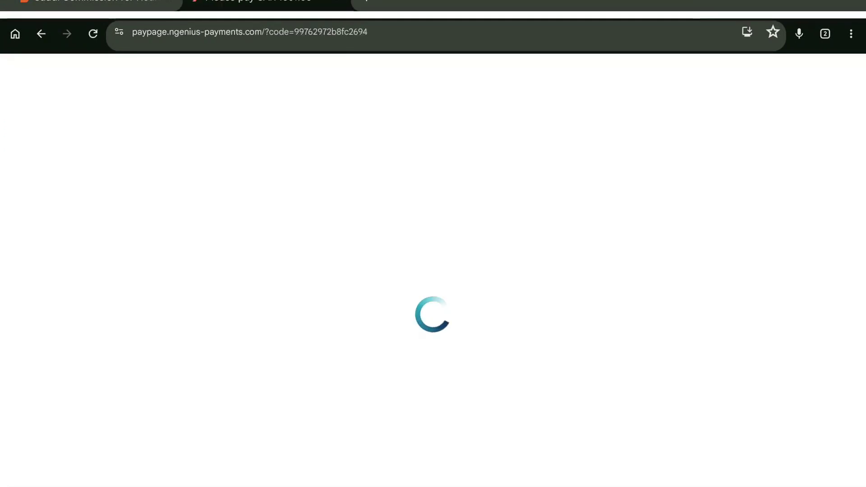
Step: Scroll the N-Genius pay page to the card form and SAR 1,361.66 order summary
{"action": "scroll", "coordinate": [605, 277], "scroll_direction": "down", "scroll_amount": 3}
{"action": "scroll", "coordinate": [604, 277], "scroll_direction": "down", "scroll_amount": 5}
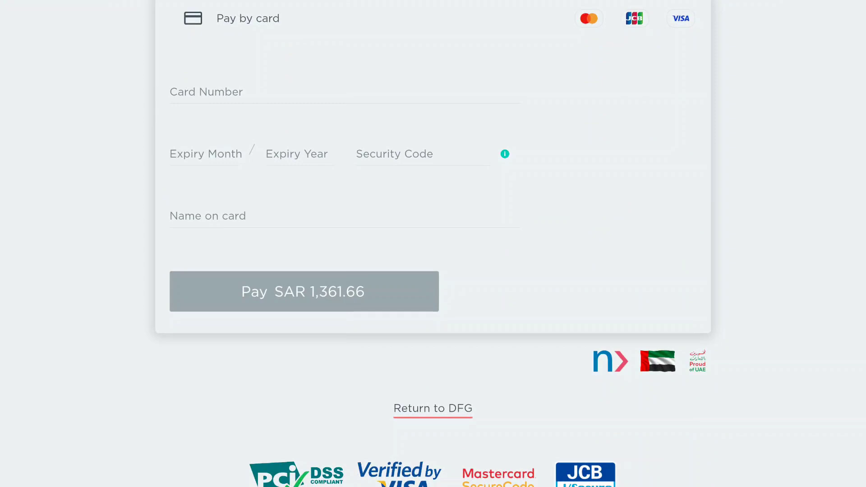
{"action": "scroll", "coordinate": [794, 370], "scroll_direction": "up", "scroll_amount": 5}
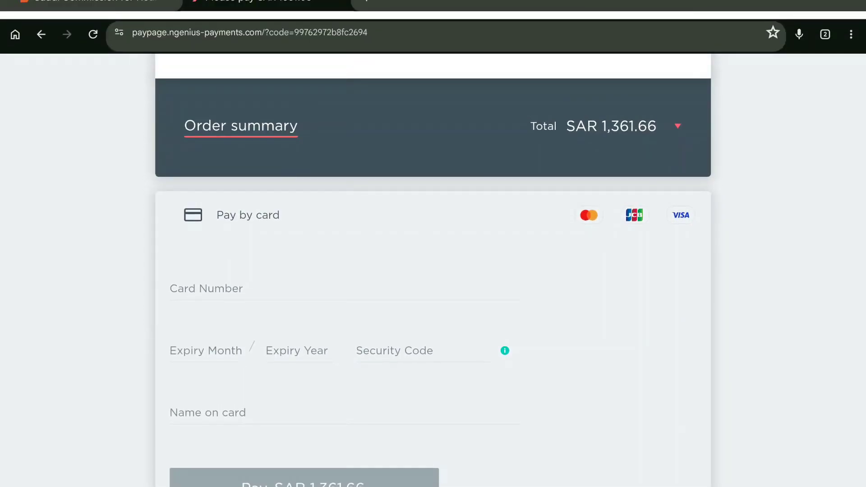